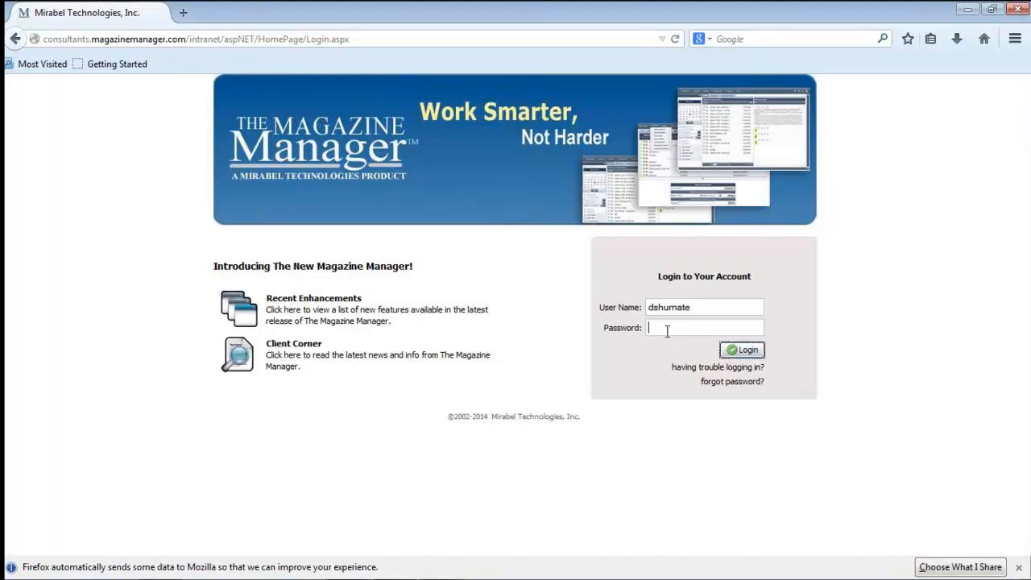
Enter the account password, log in, and dismiss the training webinar reminder
type("•••••••")
key("Return")
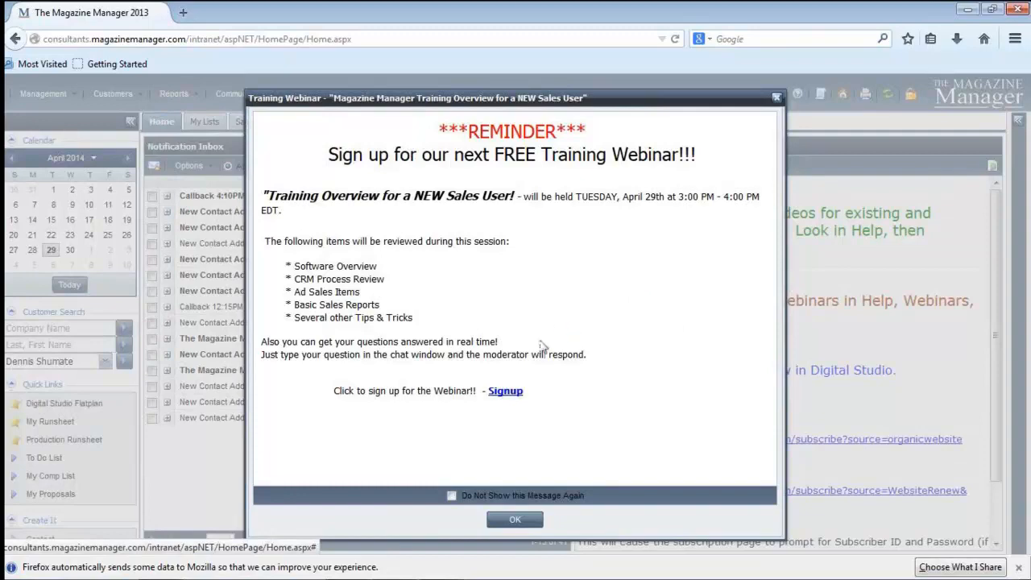
left_click(514, 519)
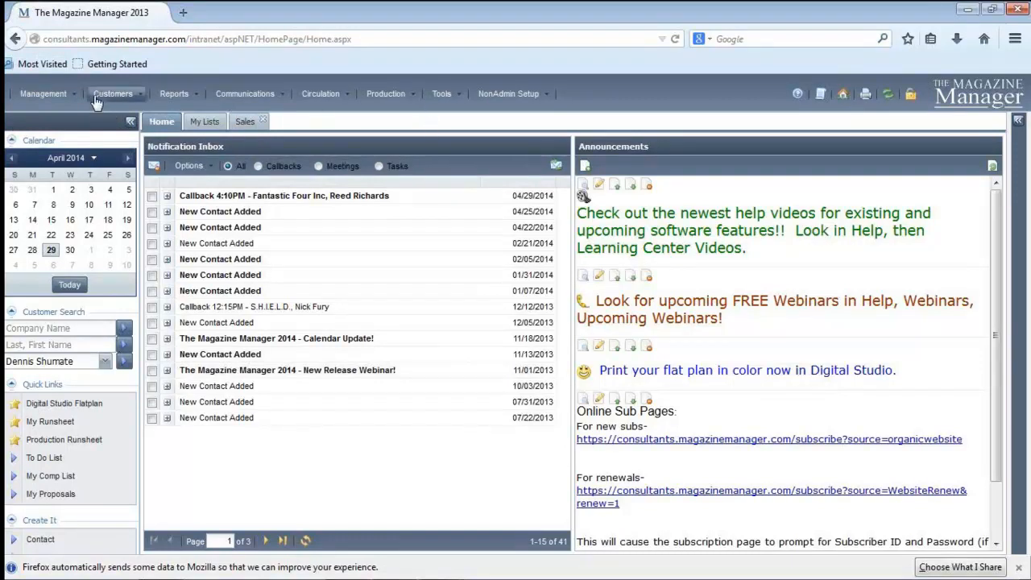
Open the week calendar for April 29, 2014, look it over, and close it
left_click(85, 239)
left_click(51, 251)
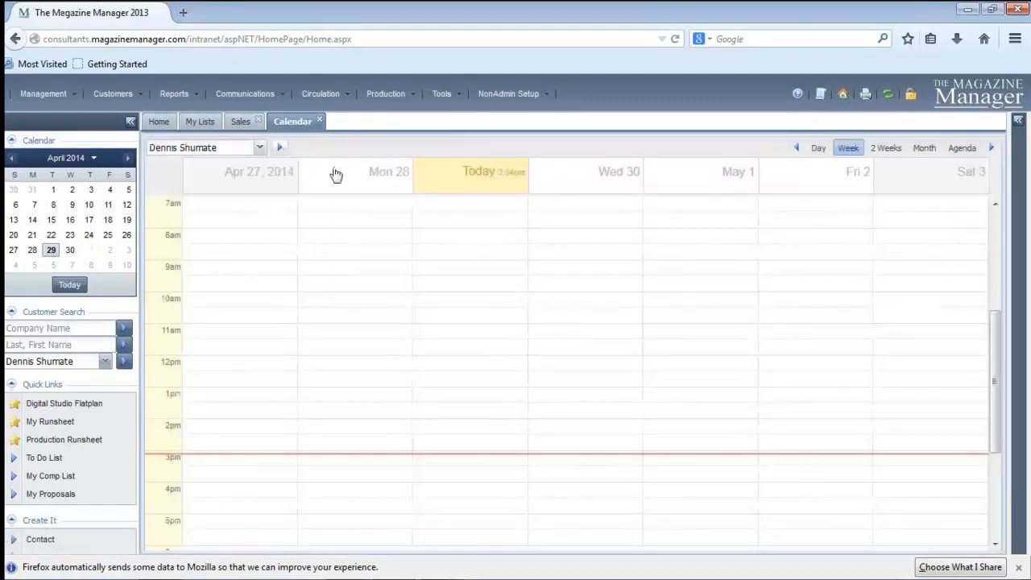
left_click(636, 319)
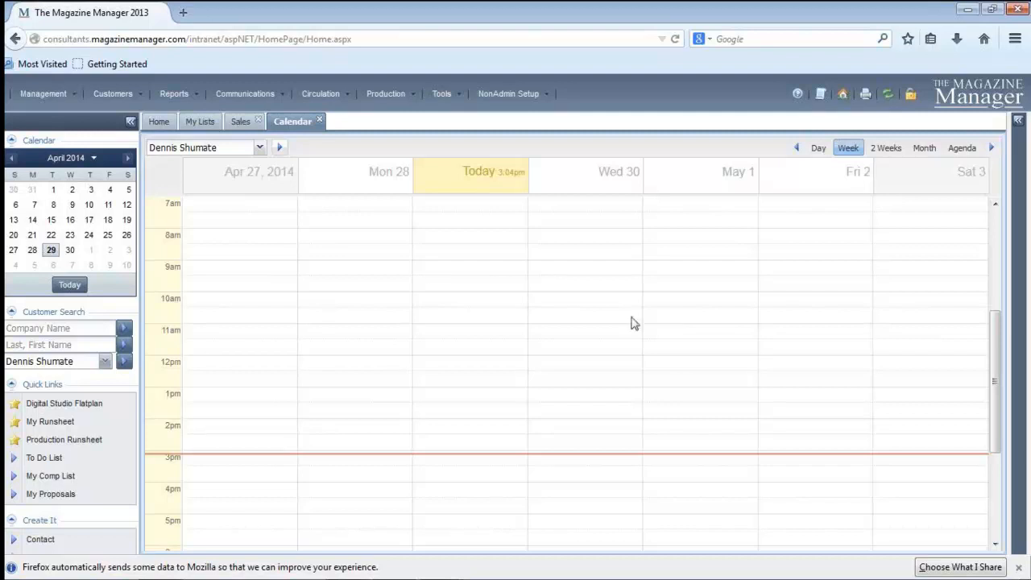
left_click(319, 121)
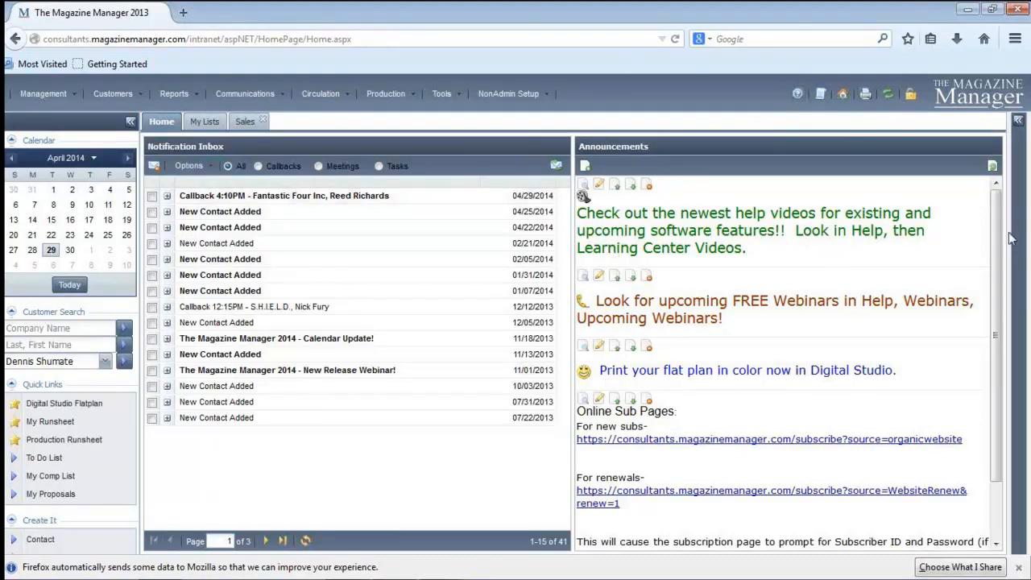
scroll(999, 241, "down", 3)
scroll(999, 338, "up", 3)
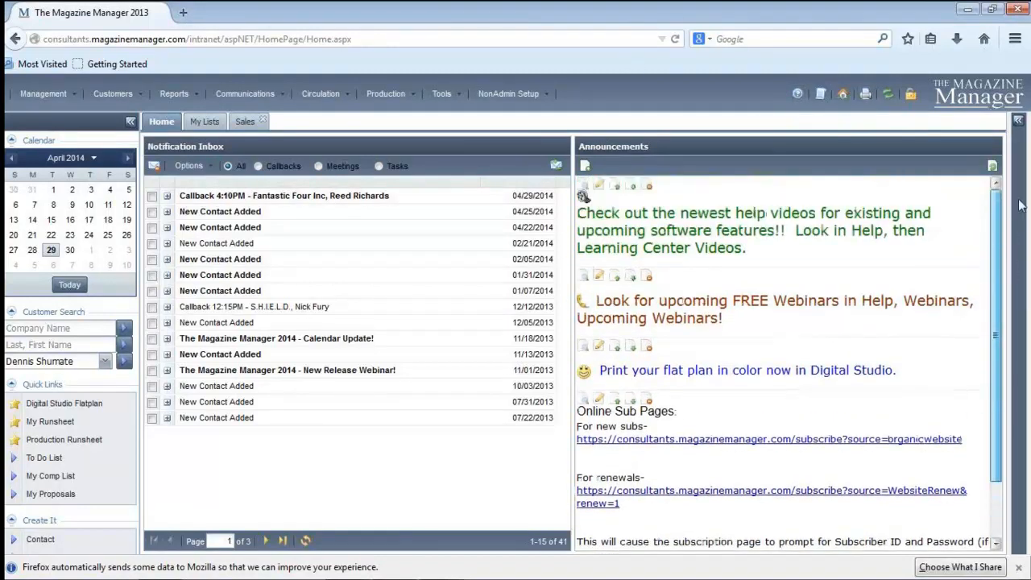
left_click(993, 10)
left_click_drag(896, 17, 809, 17)
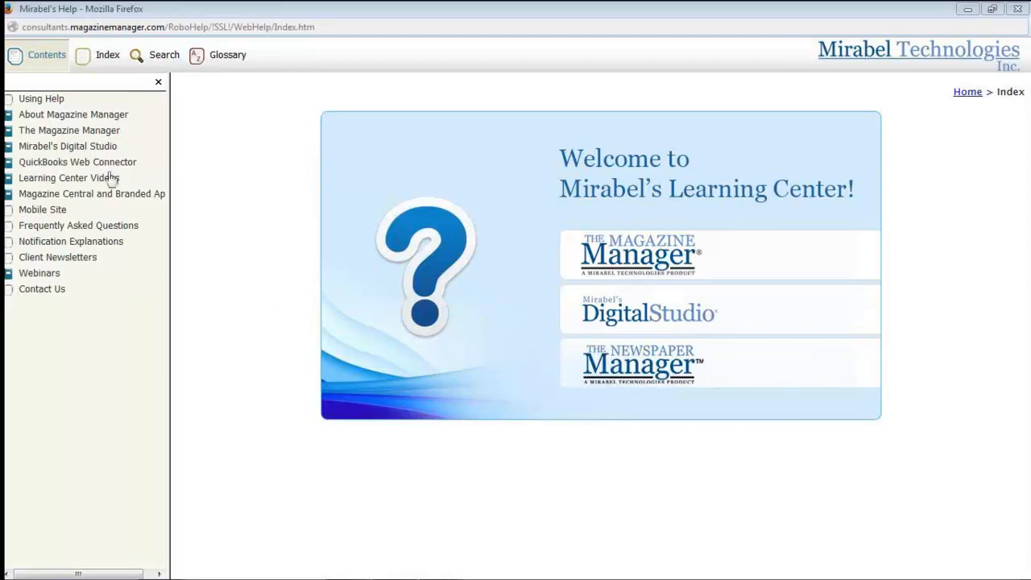
Open the Sales page of the Learning Center Videos in the help and review its video topics
left_click(66, 180)
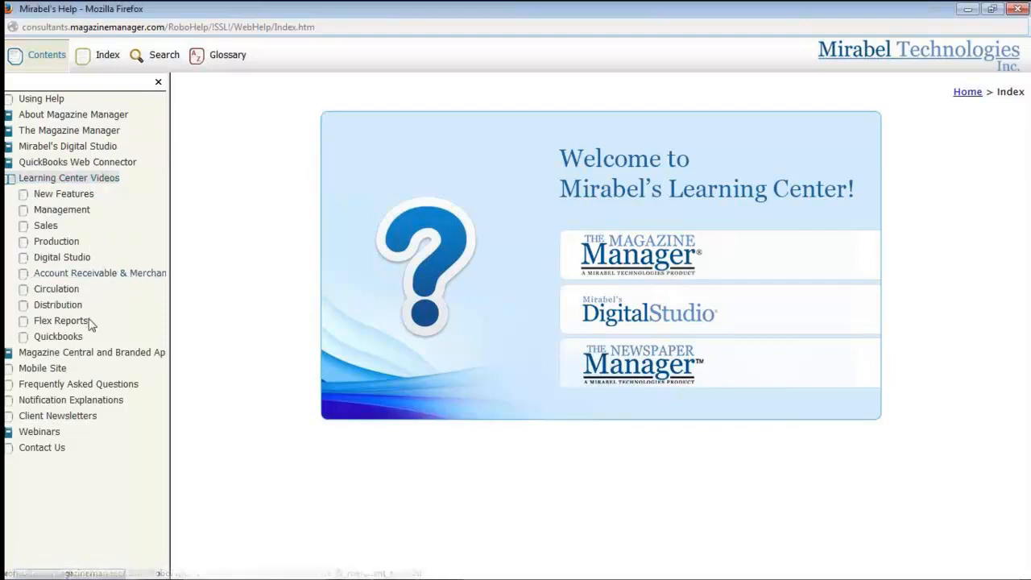
left_click(45, 228)
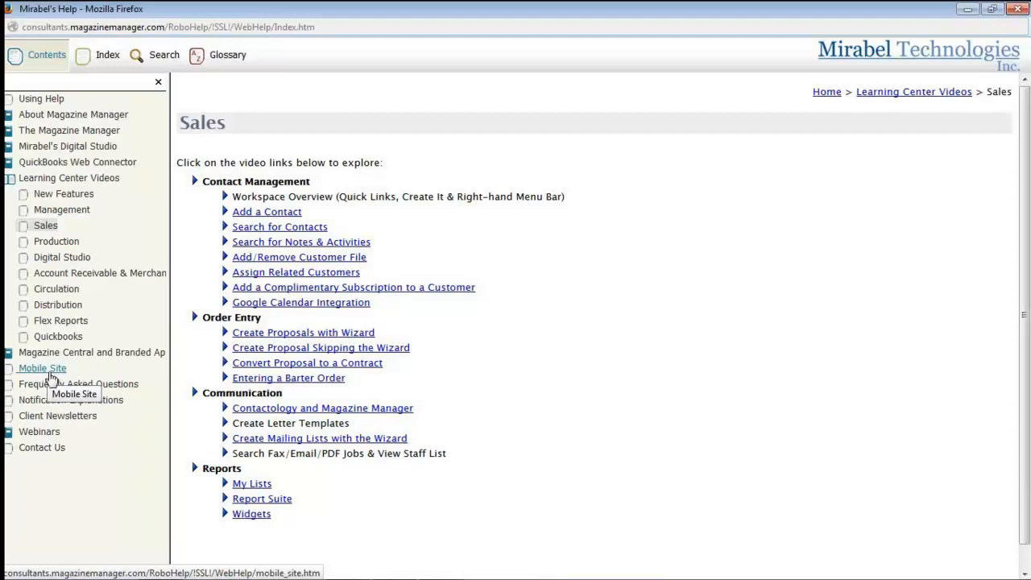
mouse_move(170, 578)
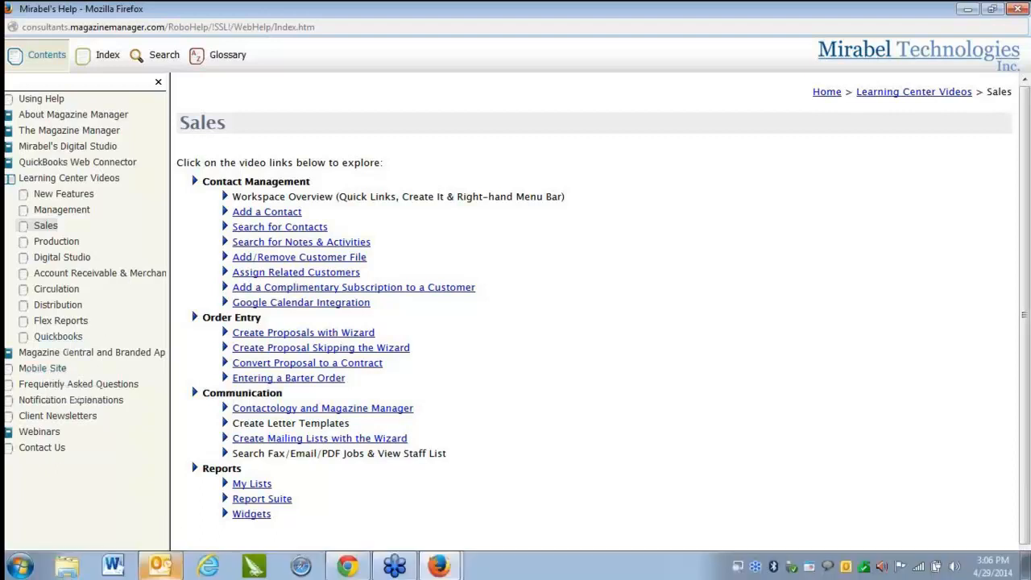
mouse_move(439, 565)
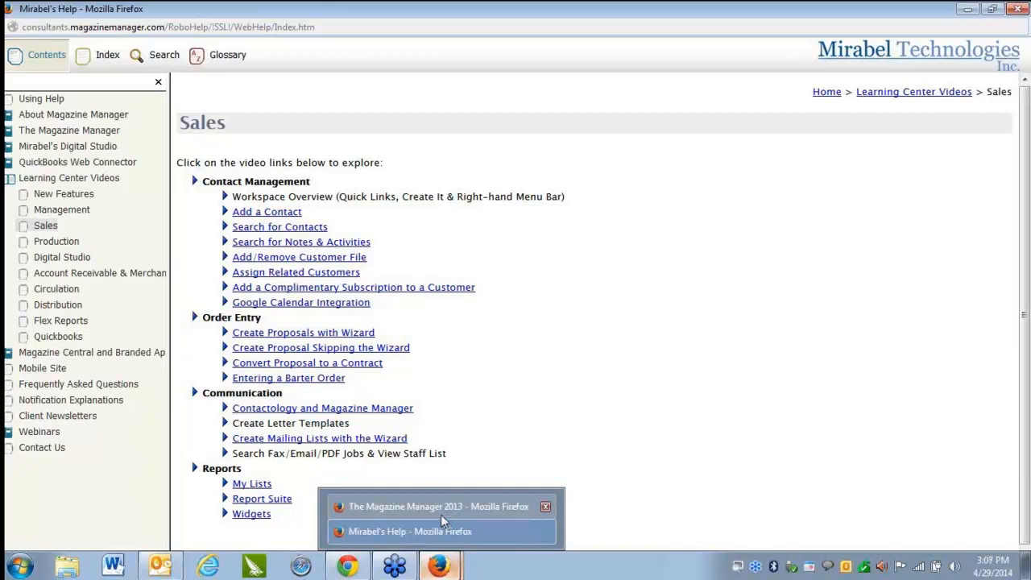
Open the Past Webinars list in the help and view its Sales section
left_click(41, 439)
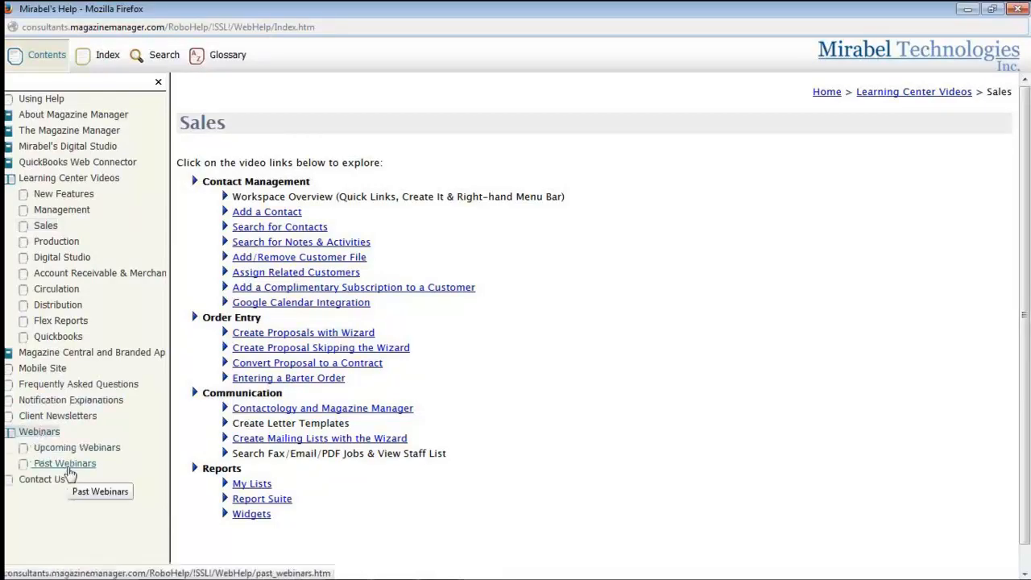
left_click(67, 468)
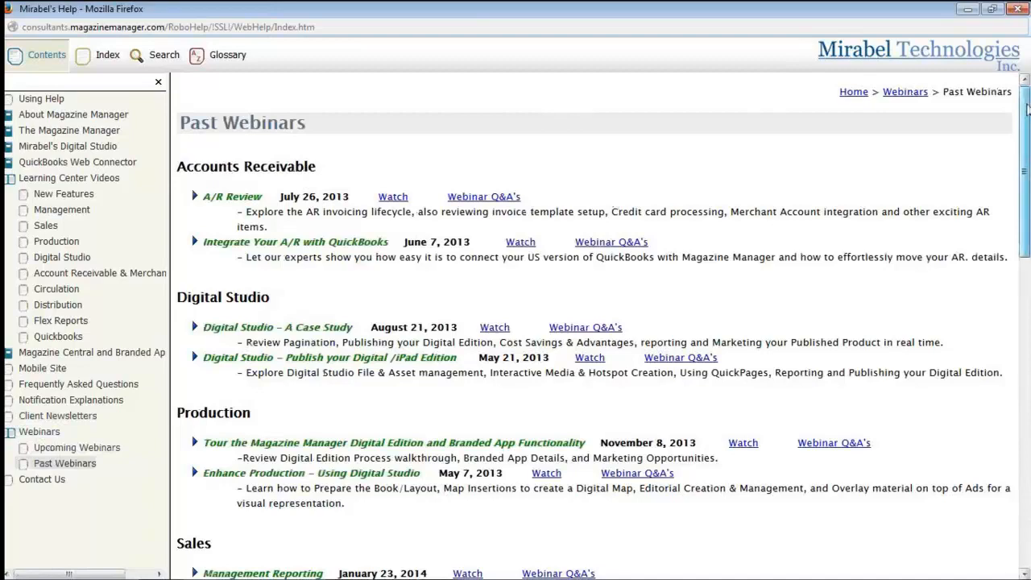
left_click_drag(1027, 109, 1025, 270)
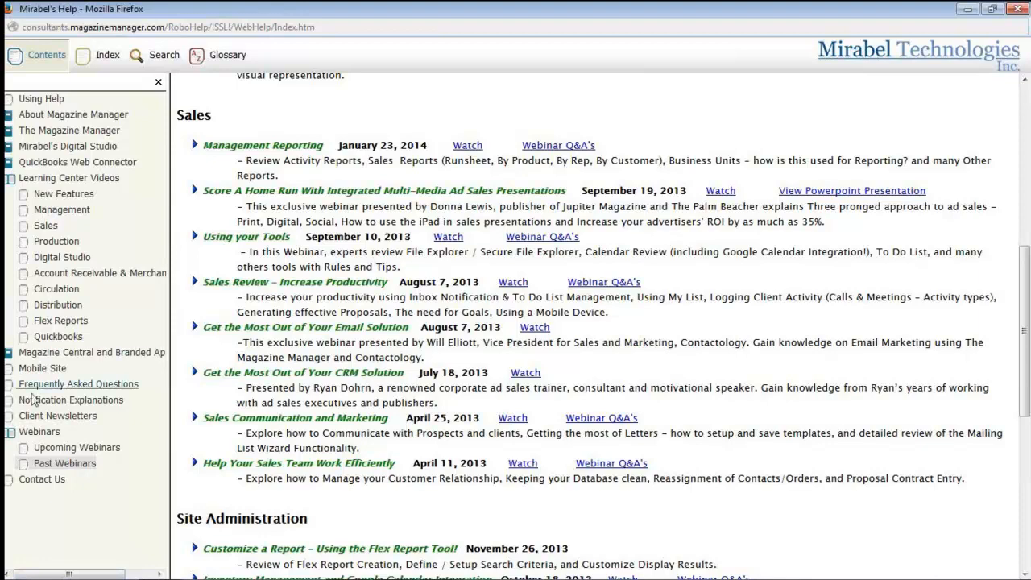
Open a software consultant's scheduling page from the help's Contact Us page, view the Q&A session information, and close it
left_click(59, 483)
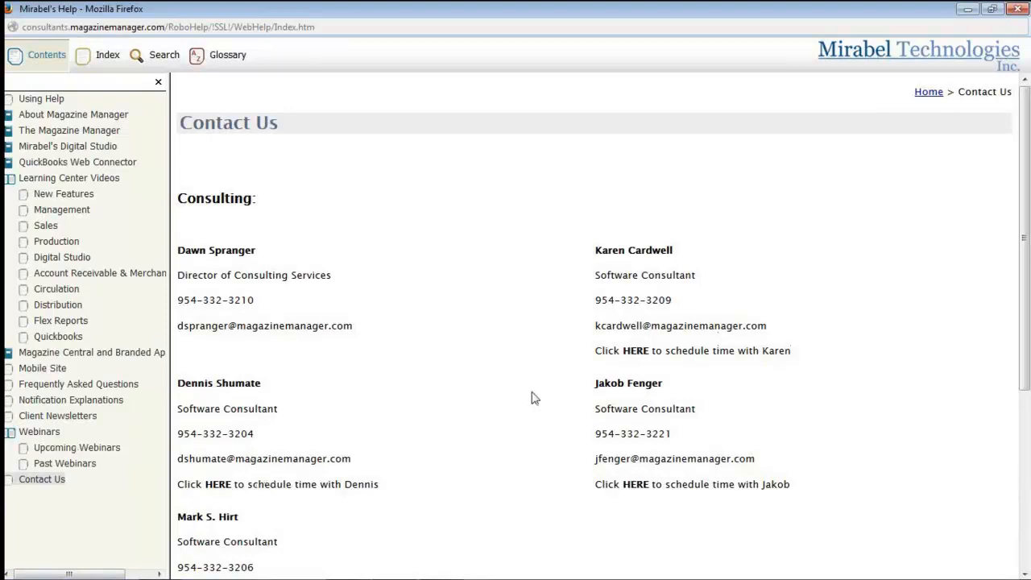
left_click(219, 485)
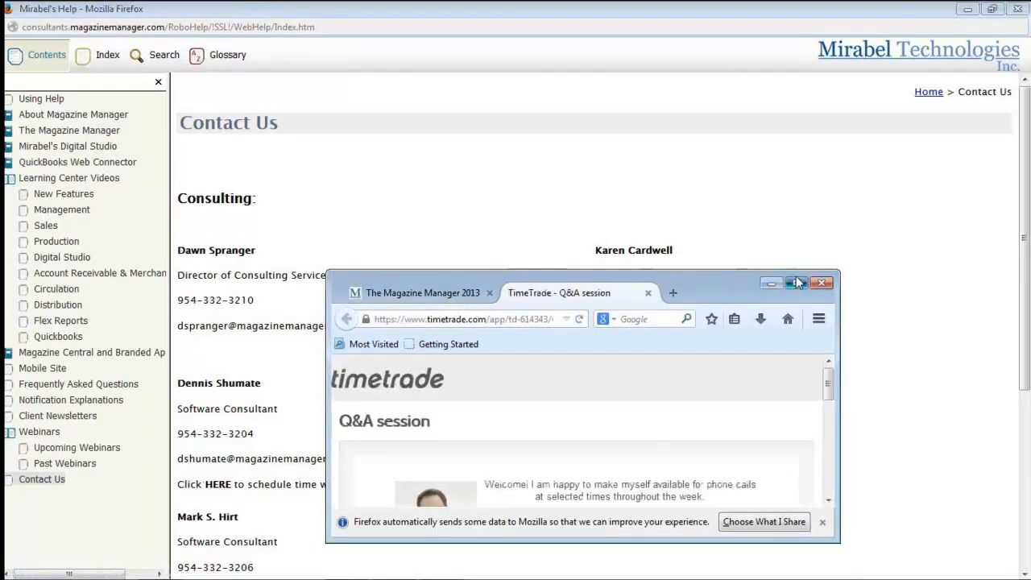
left_click(796, 283)
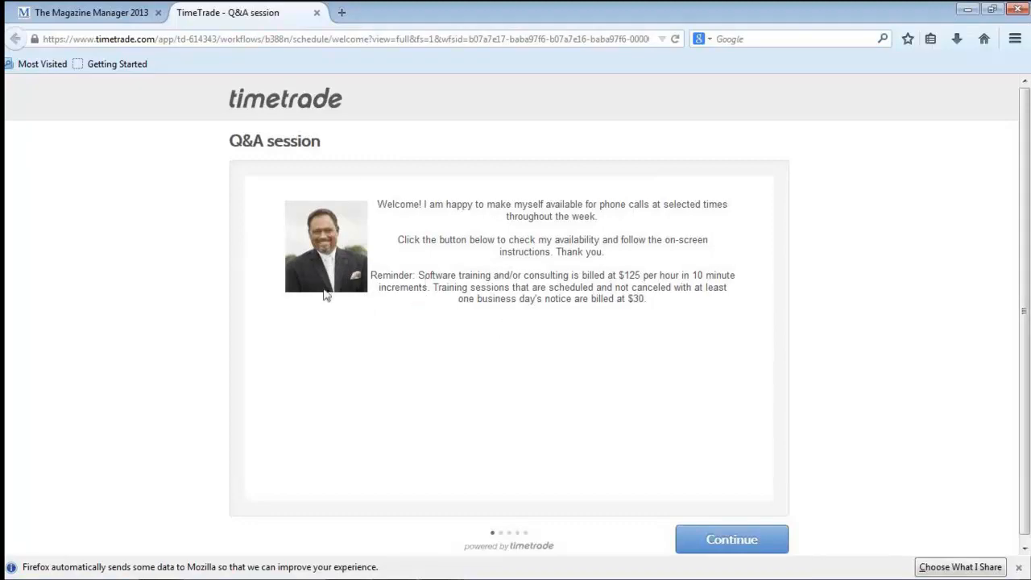
left_click(317, 13)
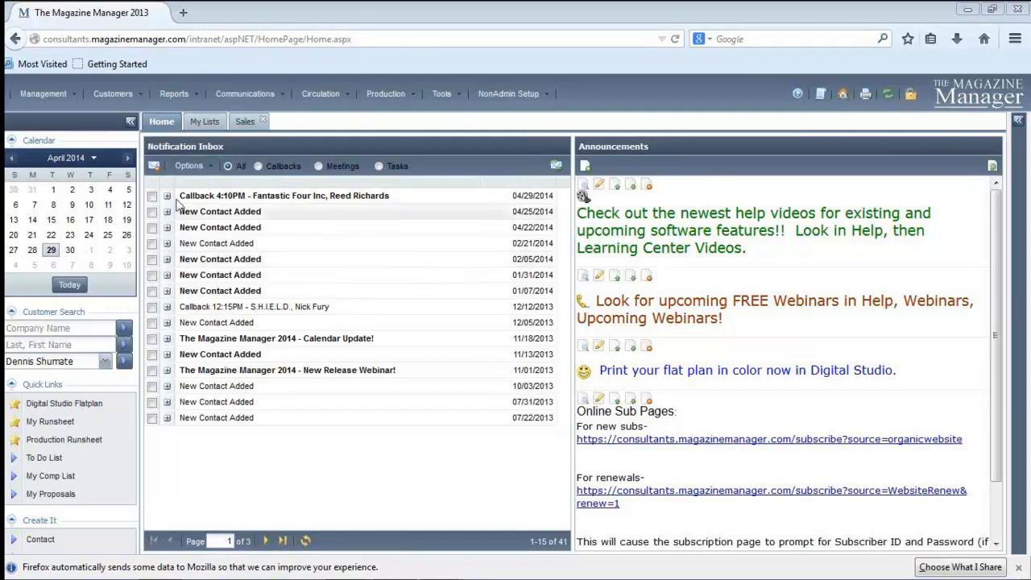
Search customers by company name with the wildcard term T%
left_click(84, 328)
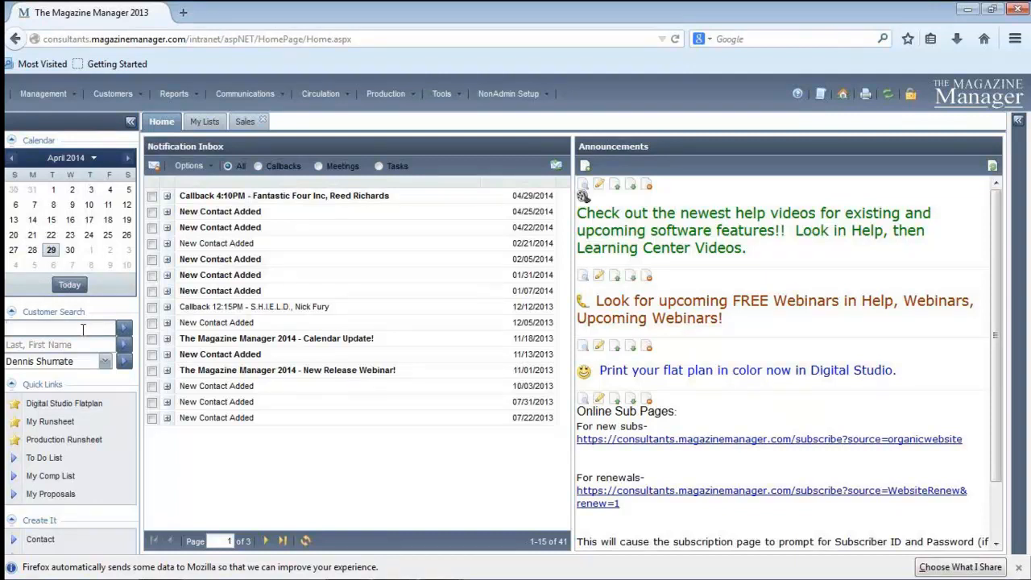
type("The")
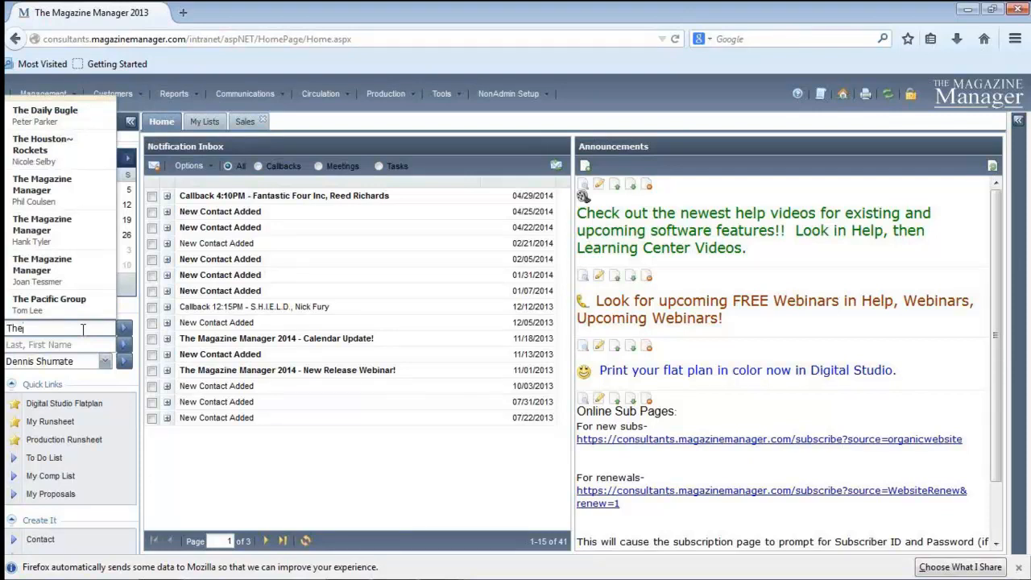
key("BackSpace")
key("BackSpace")
type("%")
left_click(124, 329)
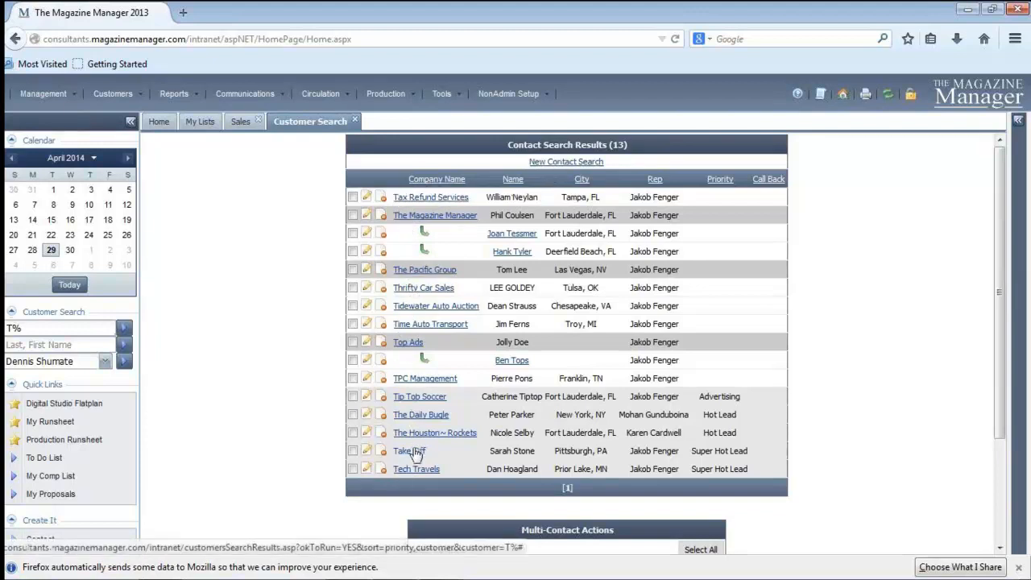
Search customers by company name with the wildcard term %T
left_click(30, 329)
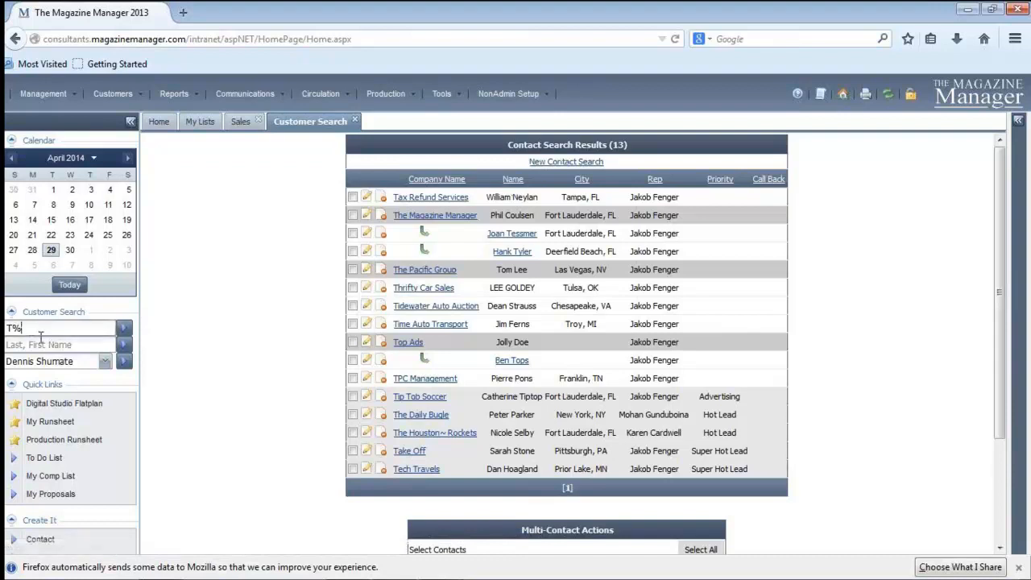
key("BackSpace")
key("BackSpace")
type("P%")
type("T")
left_click(124, 328)
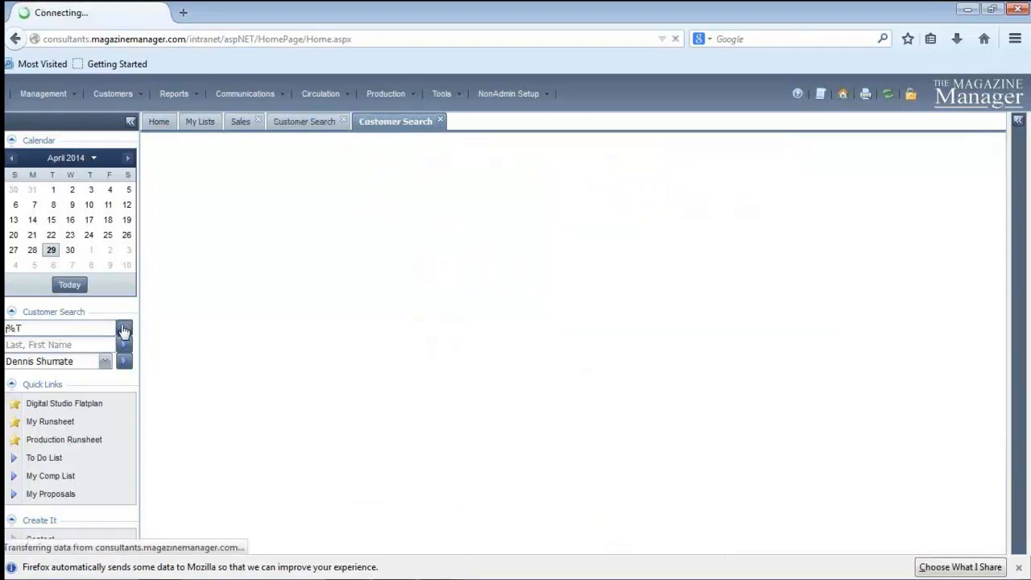
Look up "The magazine" by company name and open the customer record of The Magazine Manager
left_click(31, 328)
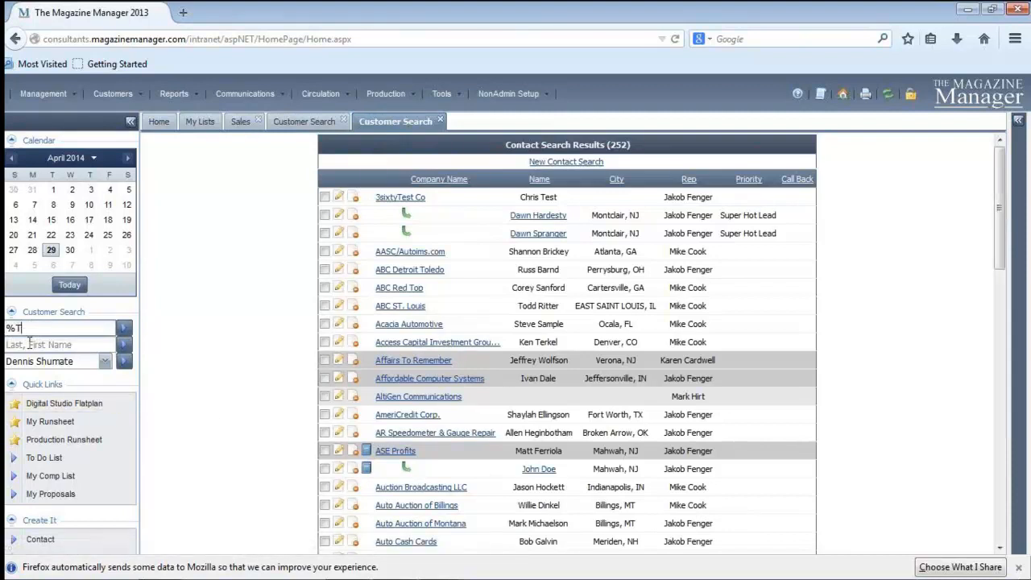
key("BackSpace")
key("BackSpace")
type("T")
type("he magazine")
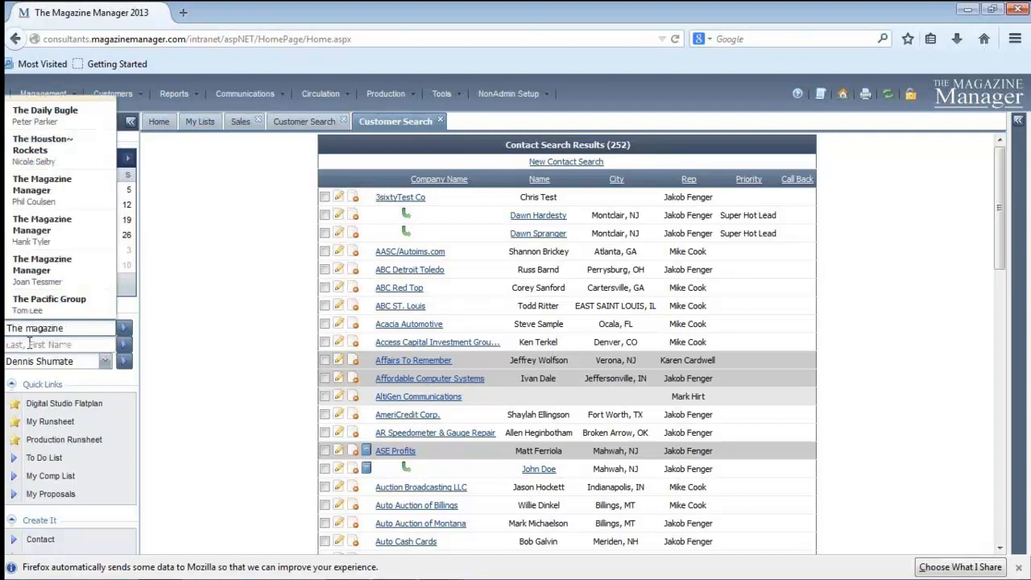
left_click(56, 364)
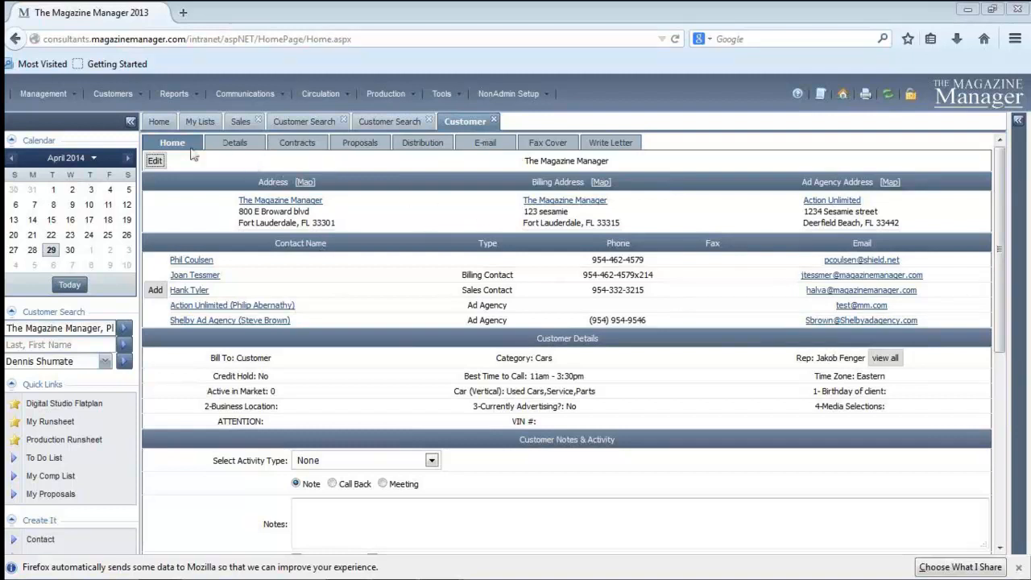
Open The Magazine Manager's company information for editing and set its Priority to Hot Lead
left_click(155, 162)
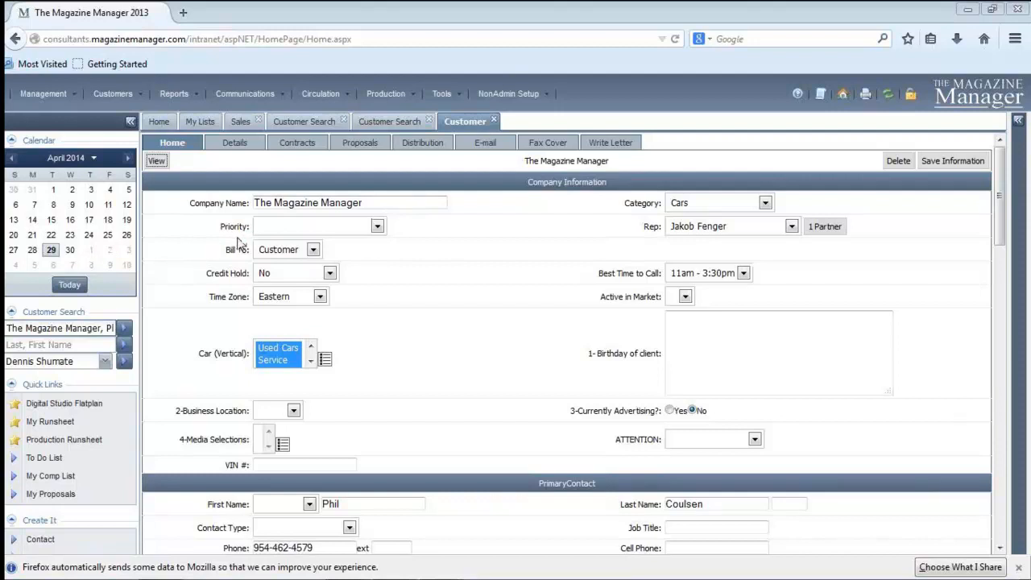
left_click(377, 226)
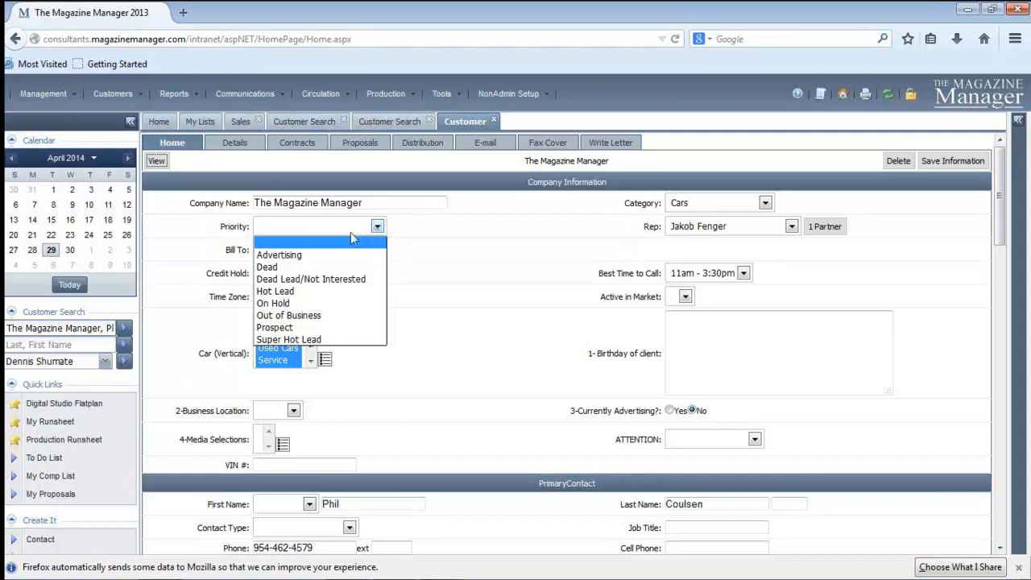
left_click(433, 242)
left_click(377, 227)
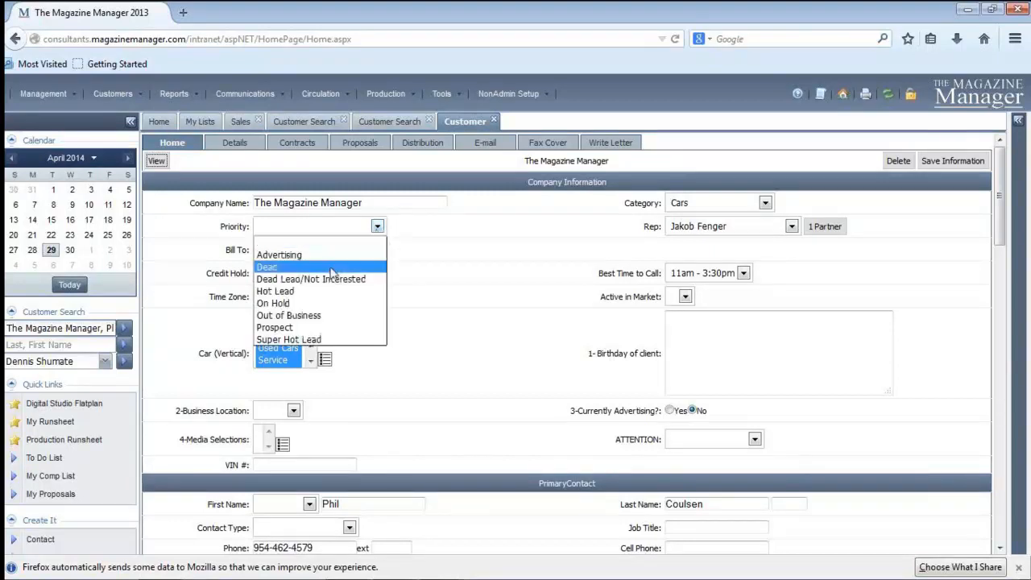
left_click(282, 291)
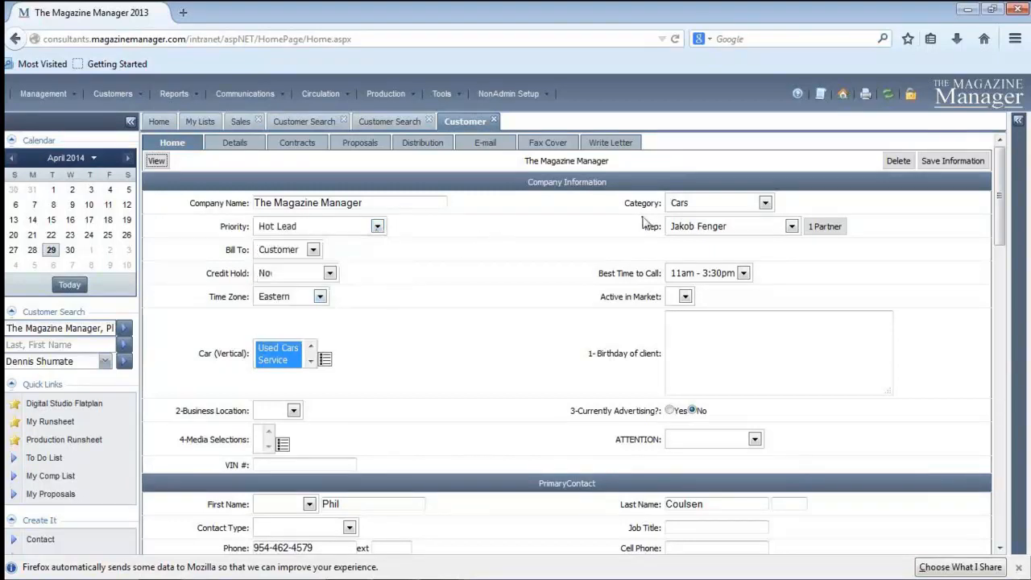
Look through the available Category options and return to the record's view mode without saving
left_click(765, 203)
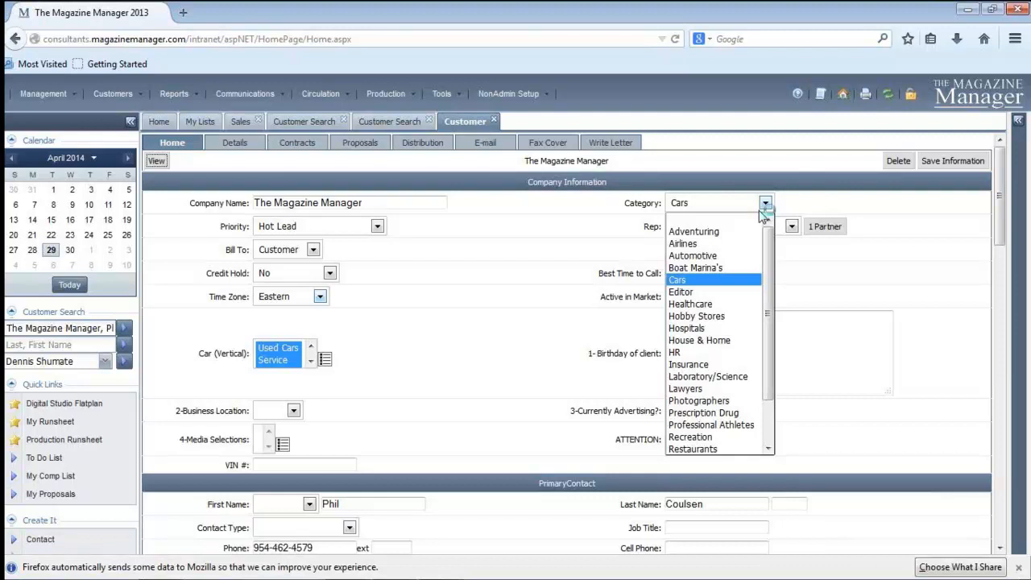
left_click(520, 289)
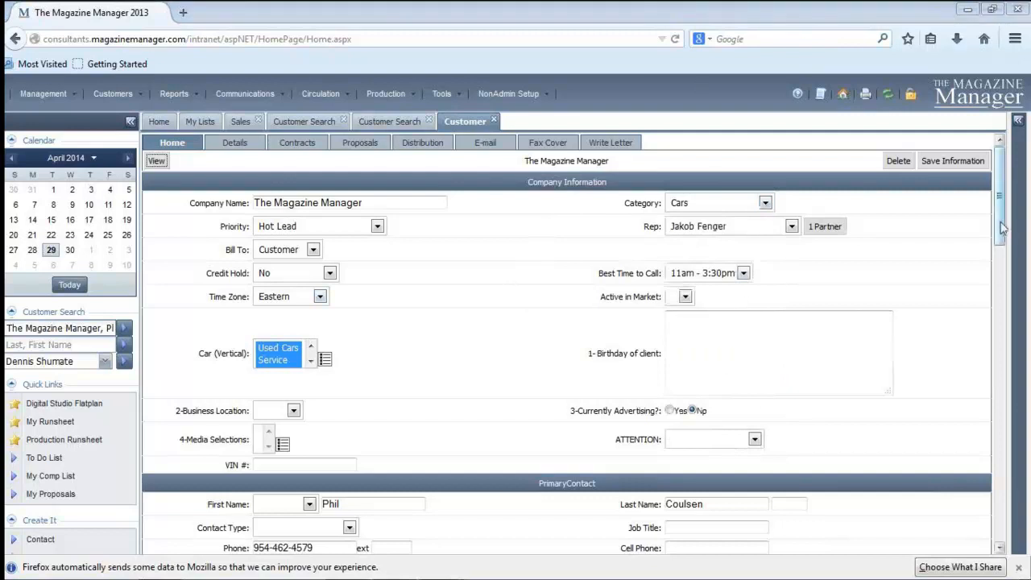
left_click(156, 160)
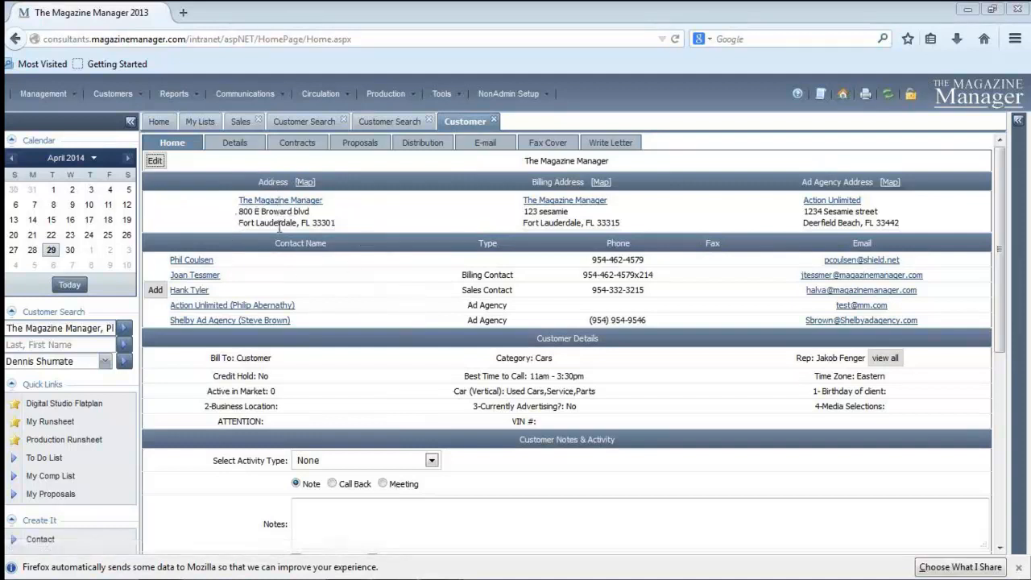
View the customer's main address on the map, dismiss the Google Maps prompts, and close the map window
left_click(305, 183)
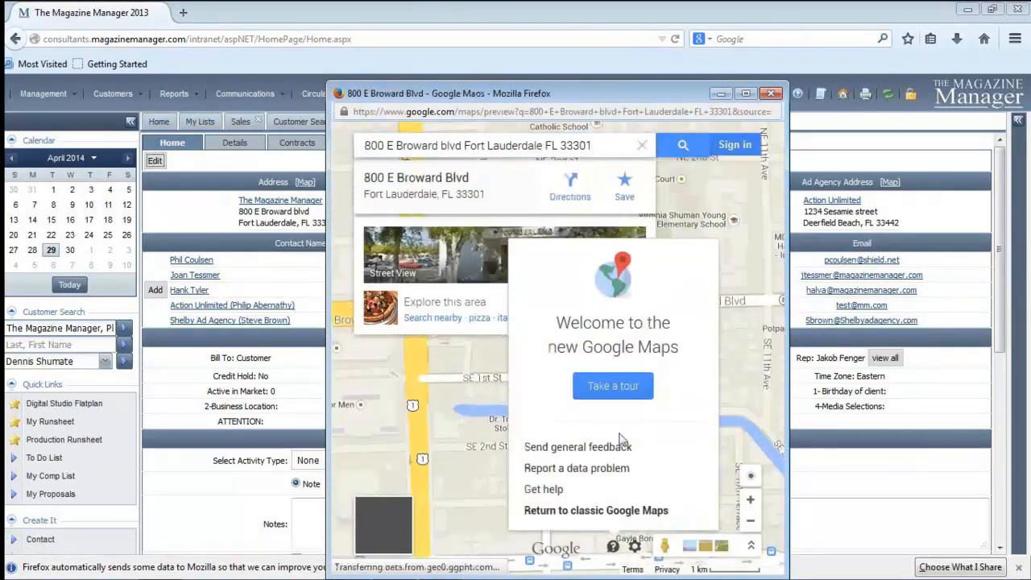
left_click(588, 510)
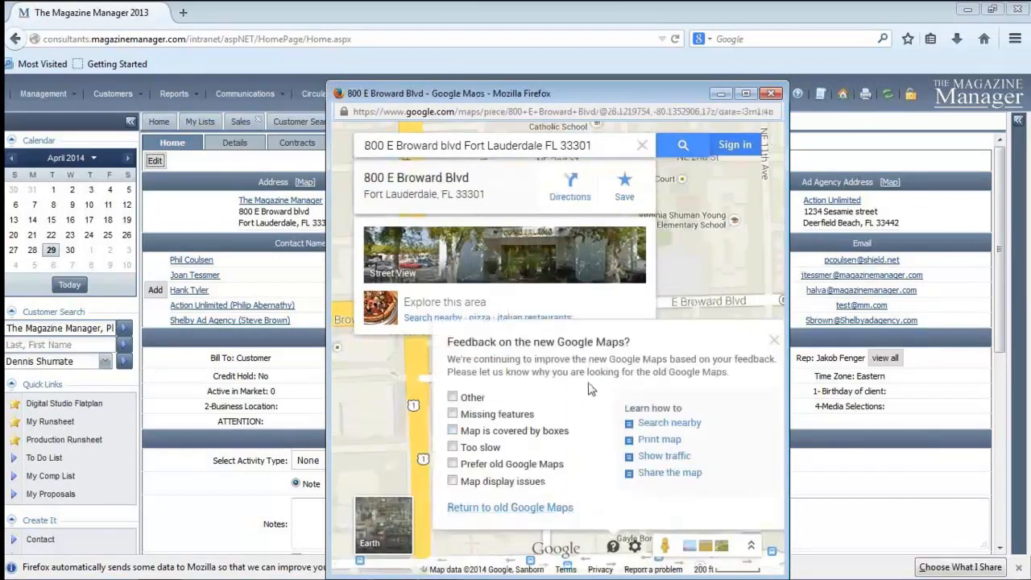
left_click(773, 340)
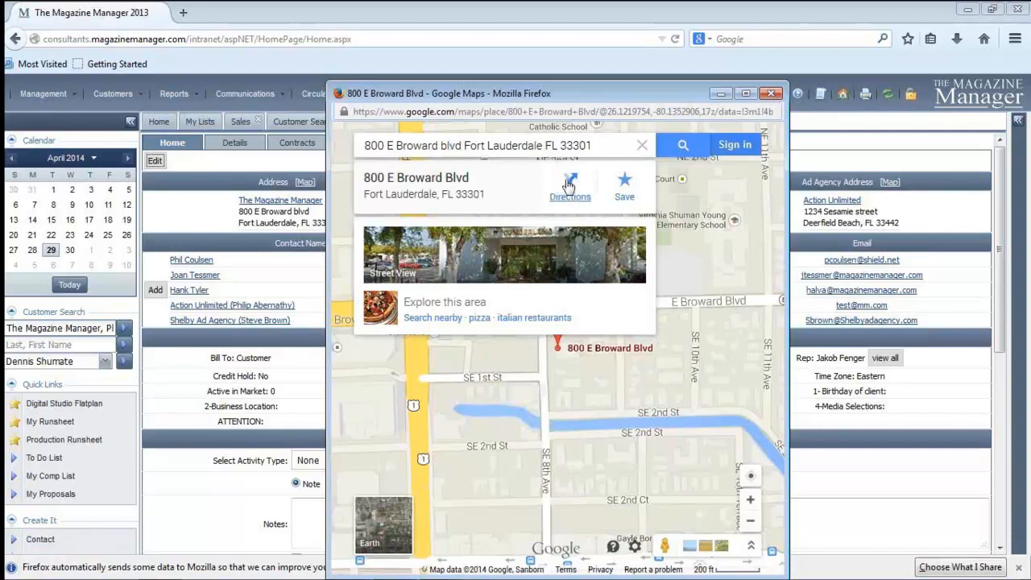
left_click(771, 93)
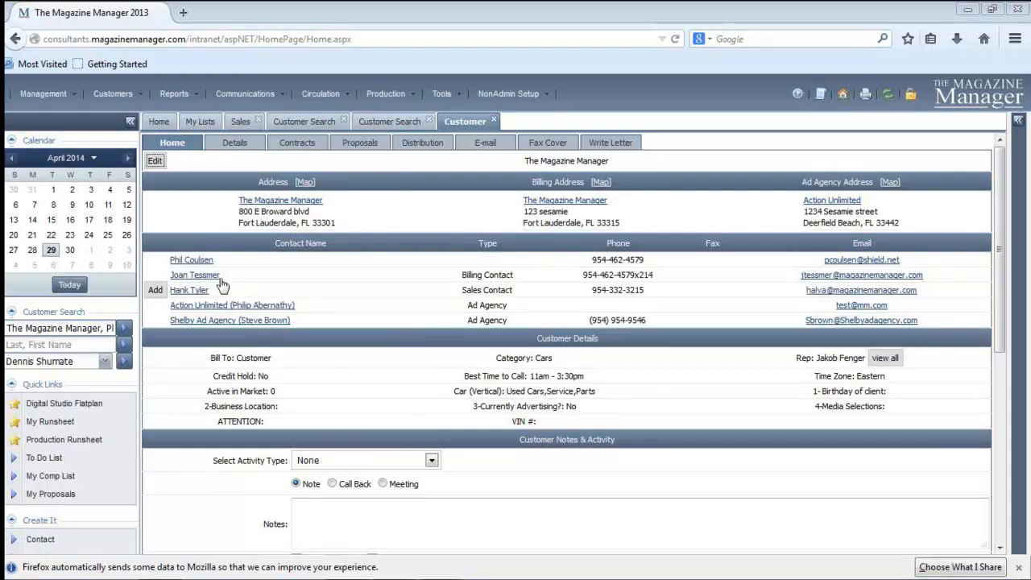
left_click(513, 292)
left_click(889, 359)
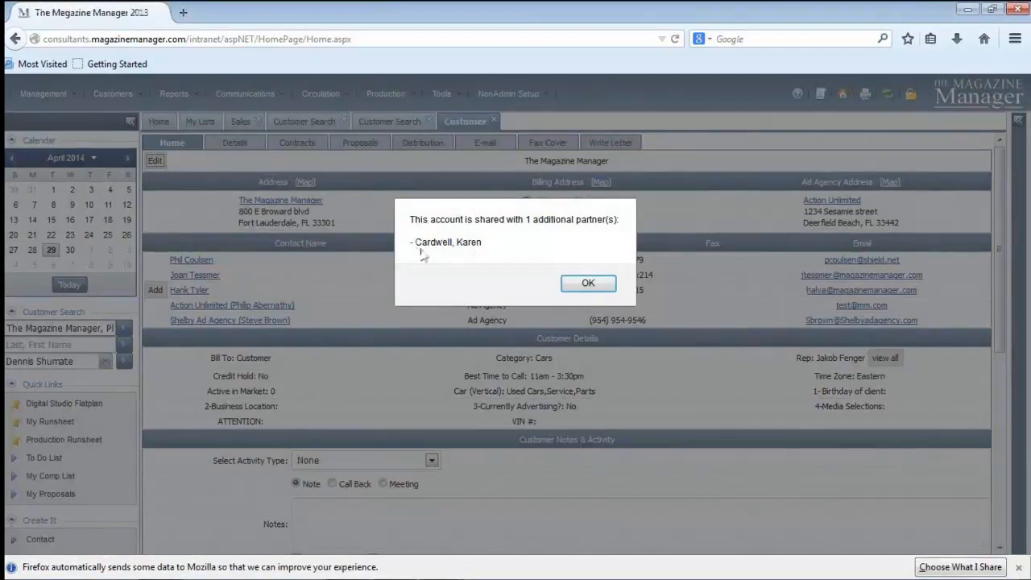
left_click(588, 283)
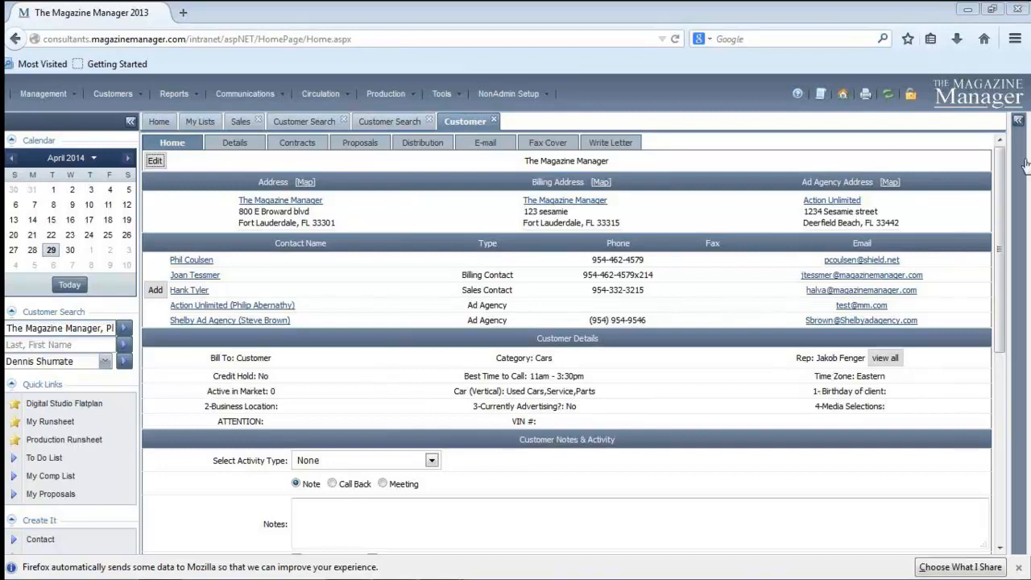
Add the note "Test note." to the customer's Notes & Activity and save it
scroll(1007, 233, "down", 2)
scroll(1006, 233, "up", 1)
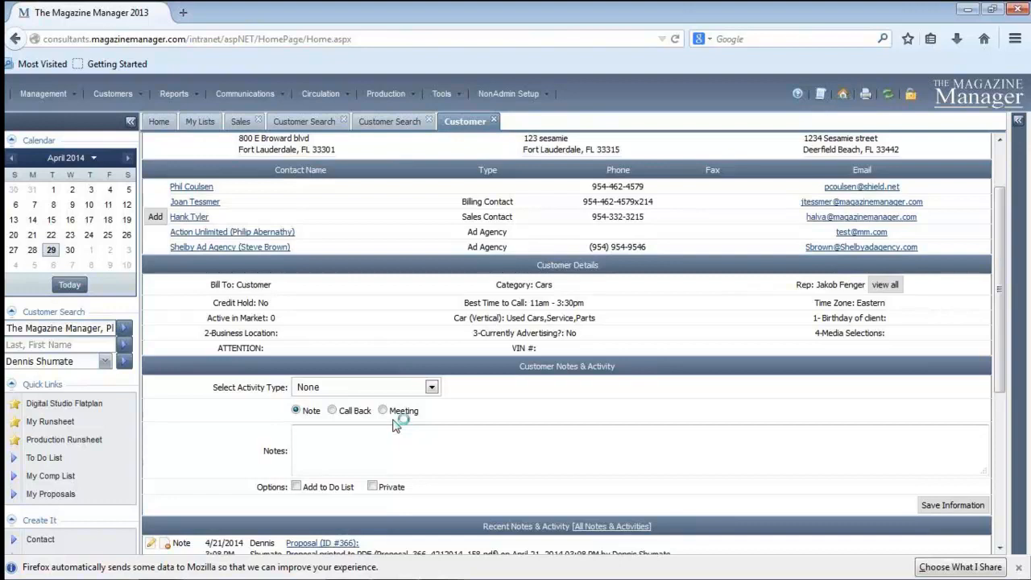
left_click_drag(1003, 317, 1004, 357)
left_click(364, 365)
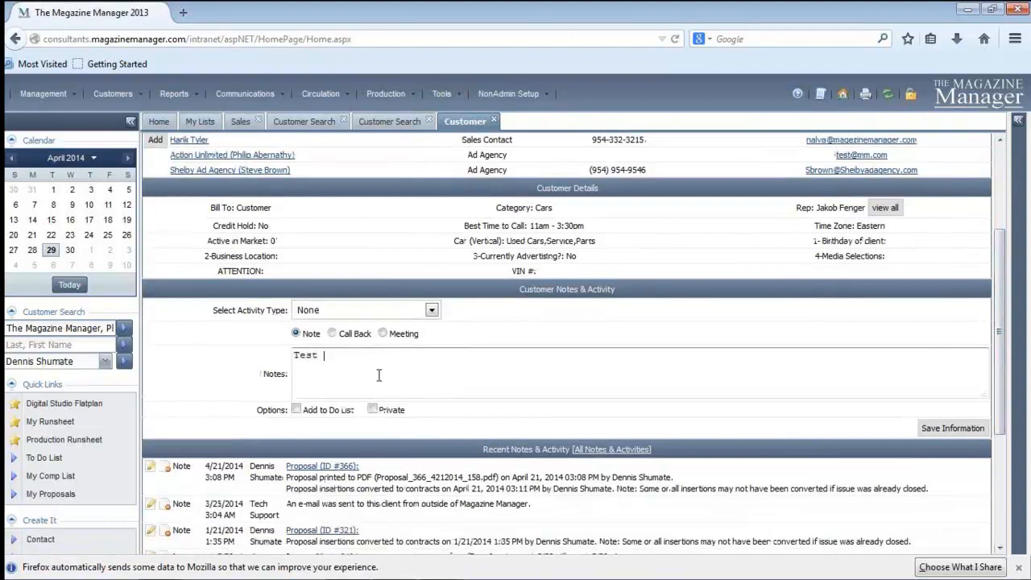
type("Test note.")
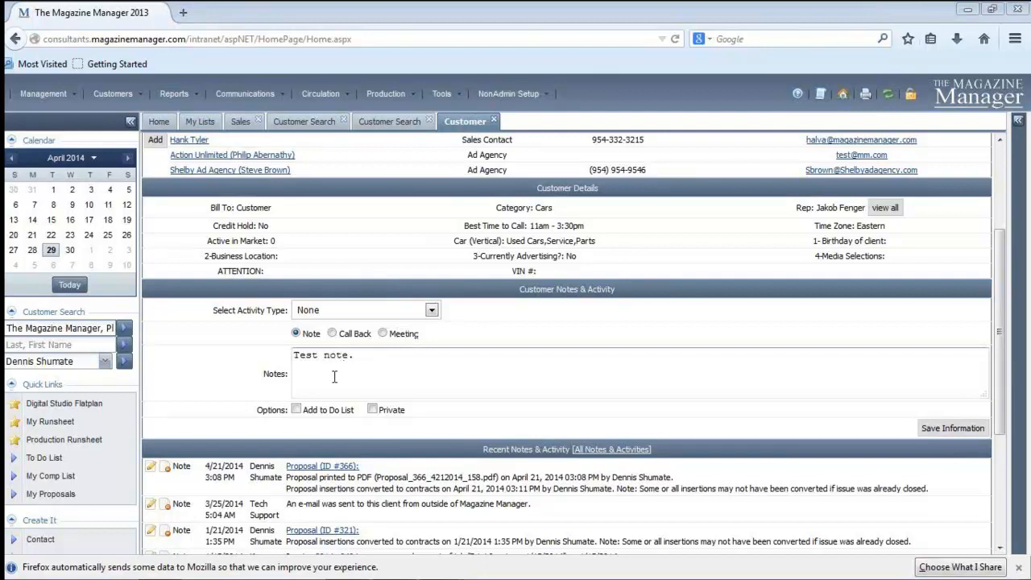
left_click(968, 431)
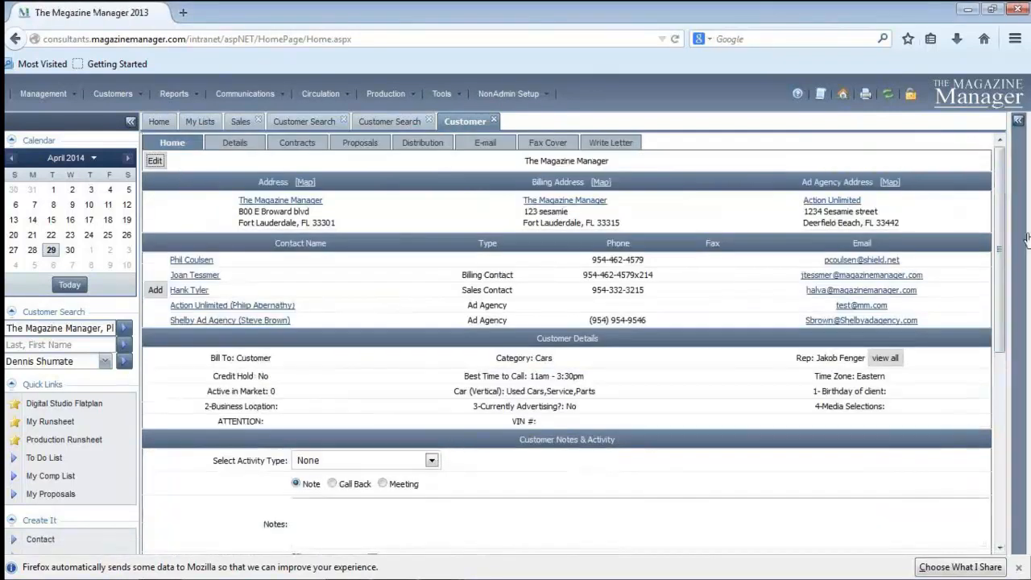
Edit the newly saved test note to read "Test note. Test note 2" and save it
scroll(912, 316, "down", 4)
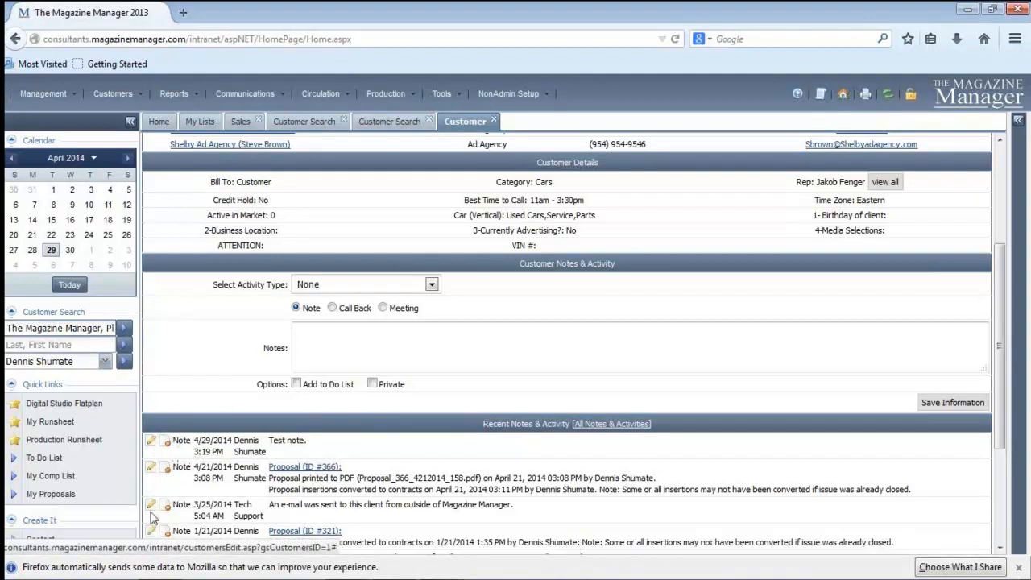
left_click(151, 440)
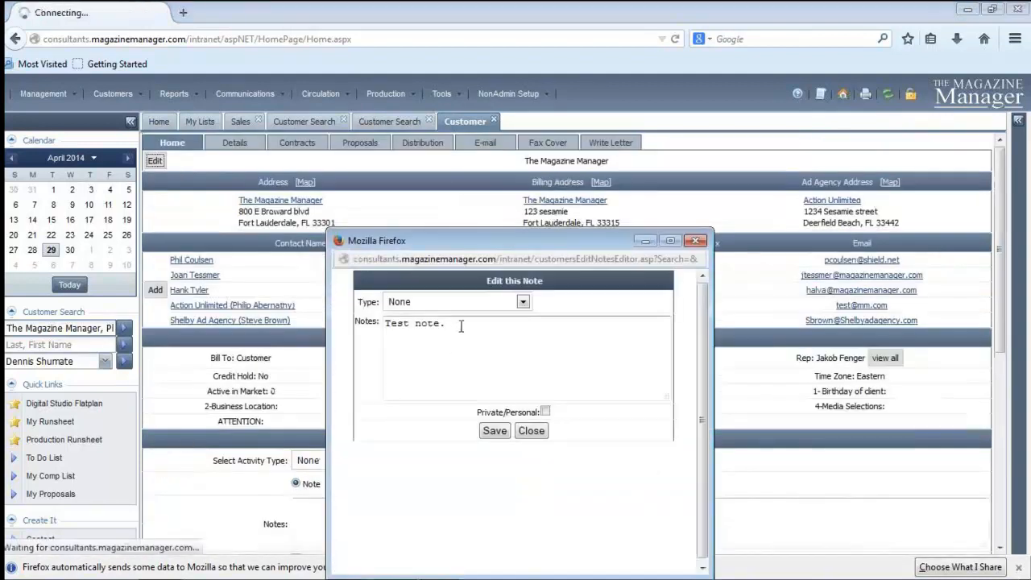
type("Test note 2")
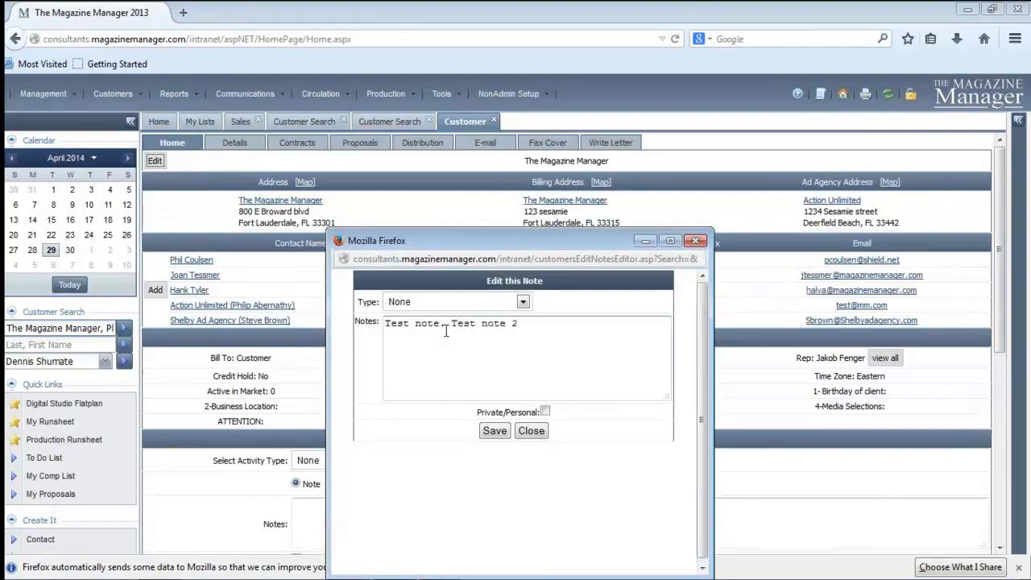
left_click(491, 432)
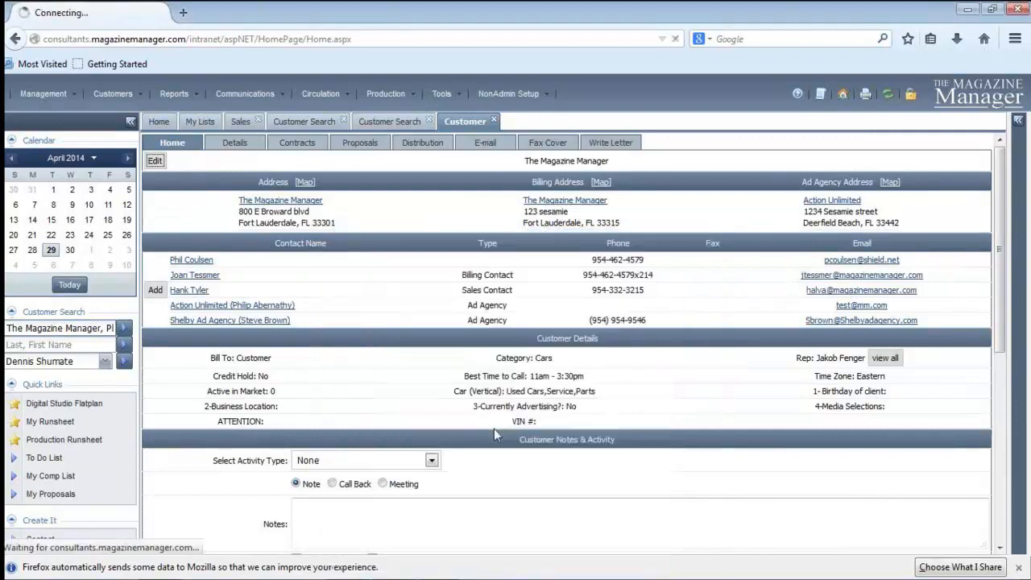
Schedule a call back for 04/30/2014 at 7:00 AM with a note to speak with the contact, and save it
scroll(1002, 290, "down", 2)
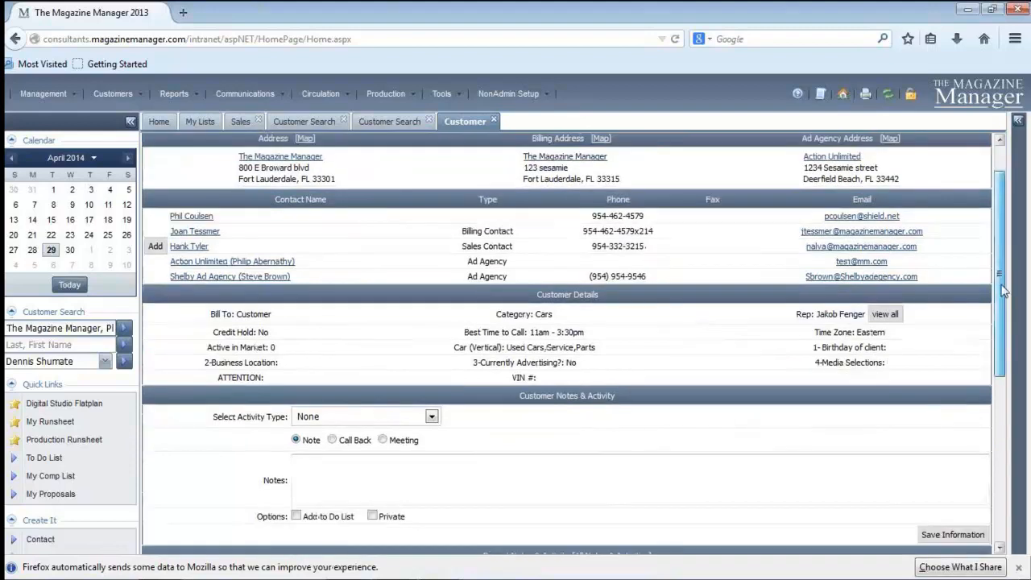
left_click_drag(1003, 290, 1001, 320)
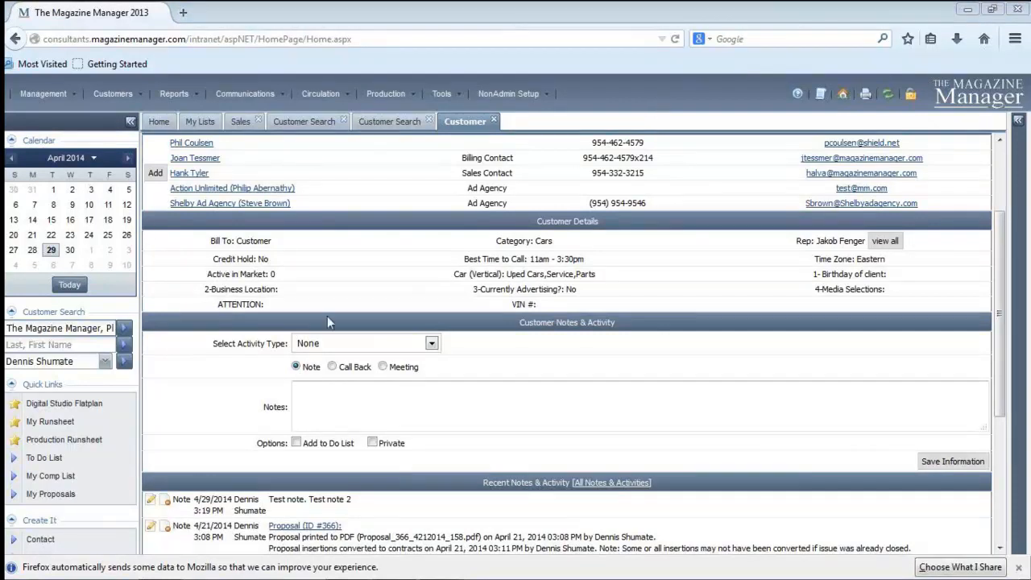
left_click(331, 367)
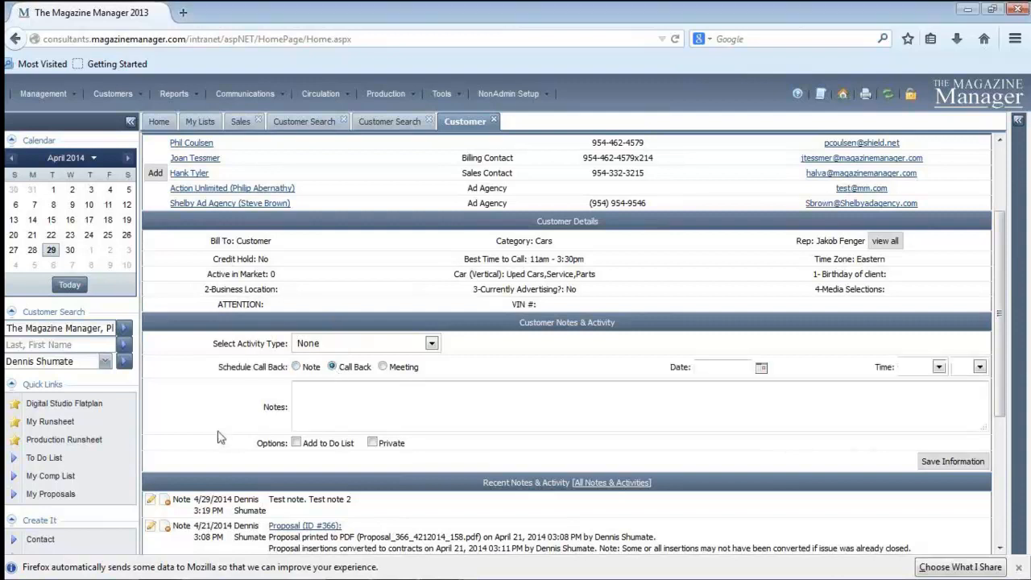
left_click(761, 367)
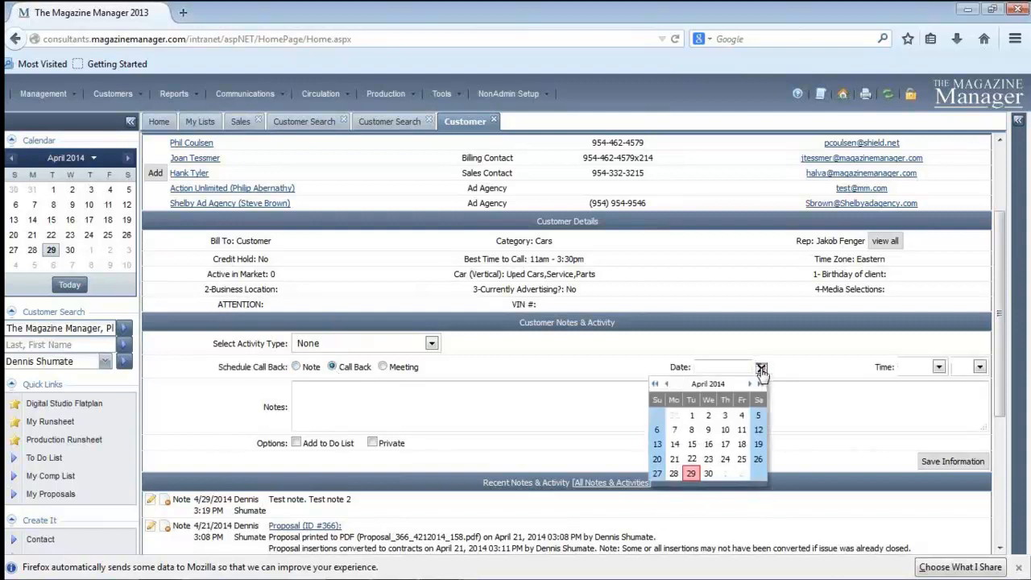
left_click(708, 473)
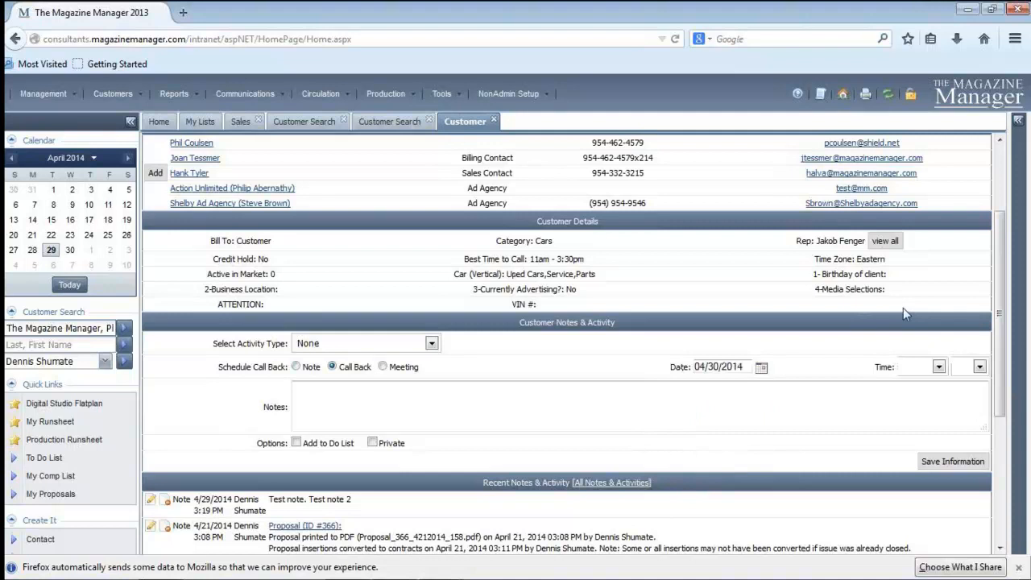
left_click(938, 367)
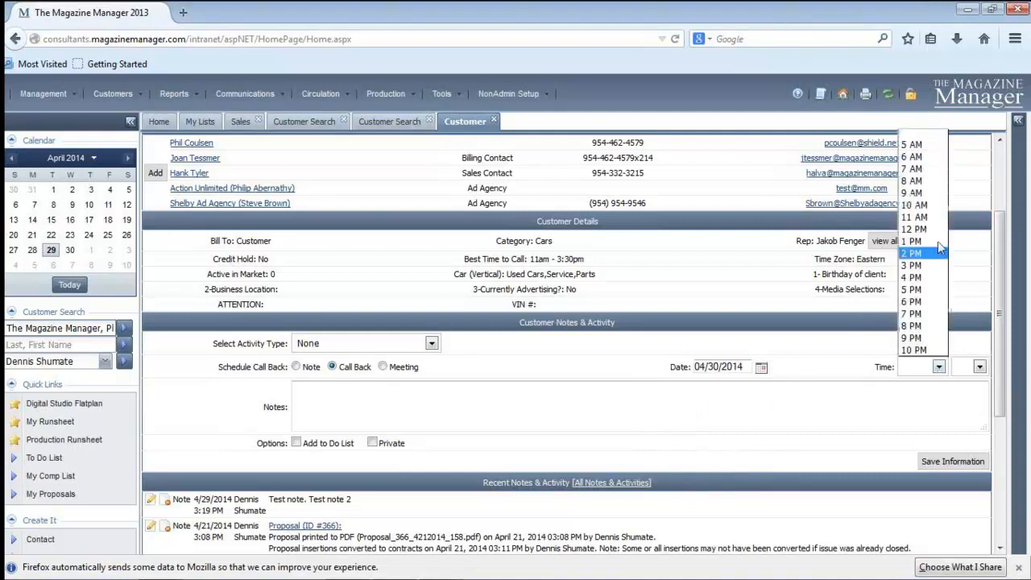
left_click(936, 196)
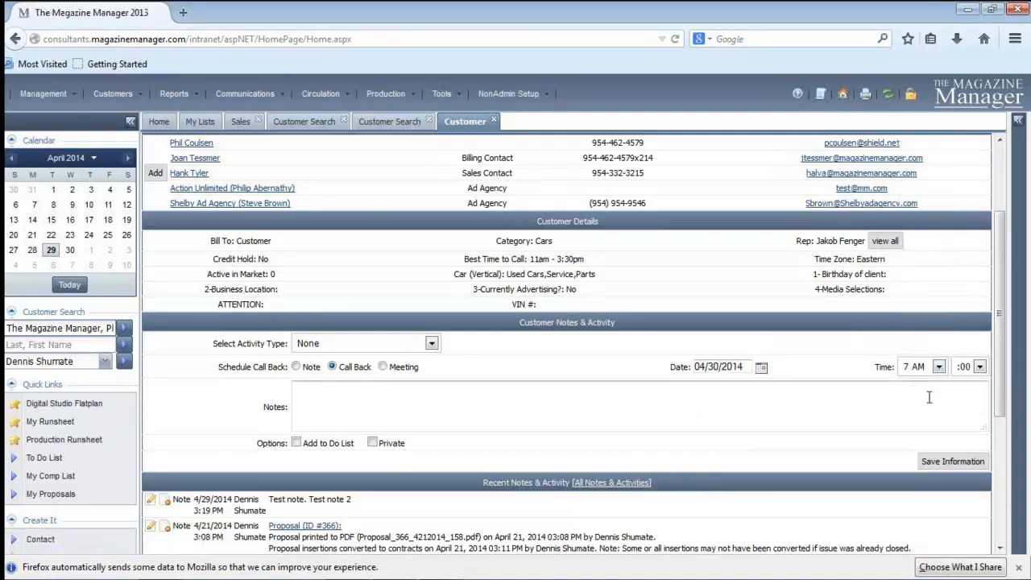
left_click(340, 406)
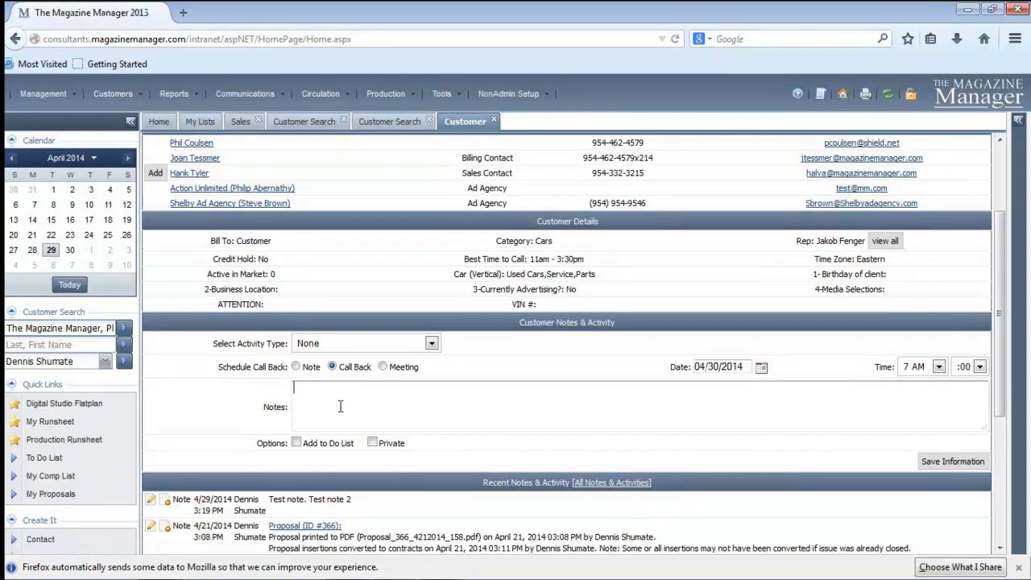
type("Spee")
type("k with Joi")
left_click(941, 464)
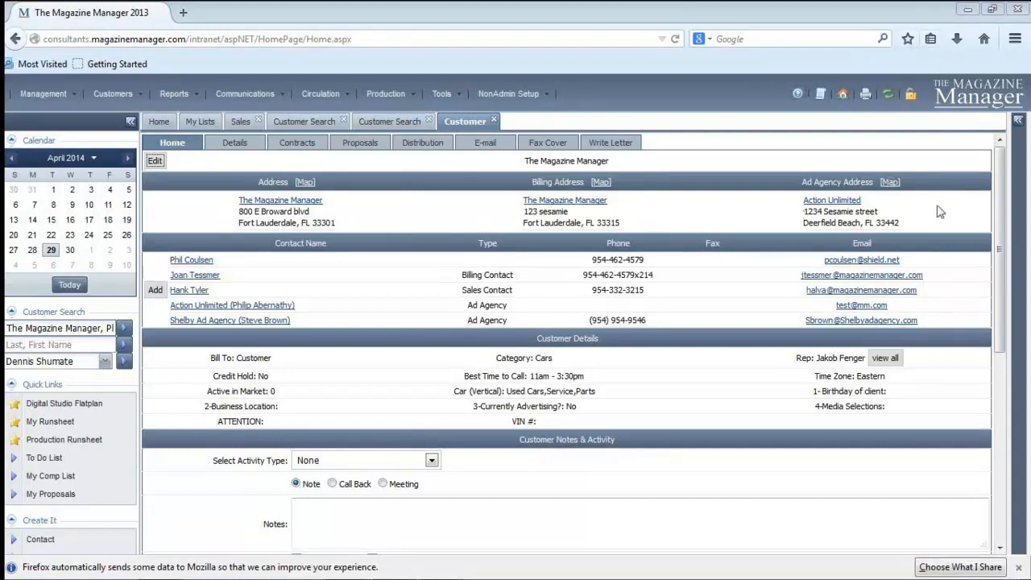
Set up a meeting activity for the customer, dated 04/29/2014 at 7:00 PM
scroll(1003, 215, "down", 4)
scroll(998, 213, "up", 3)
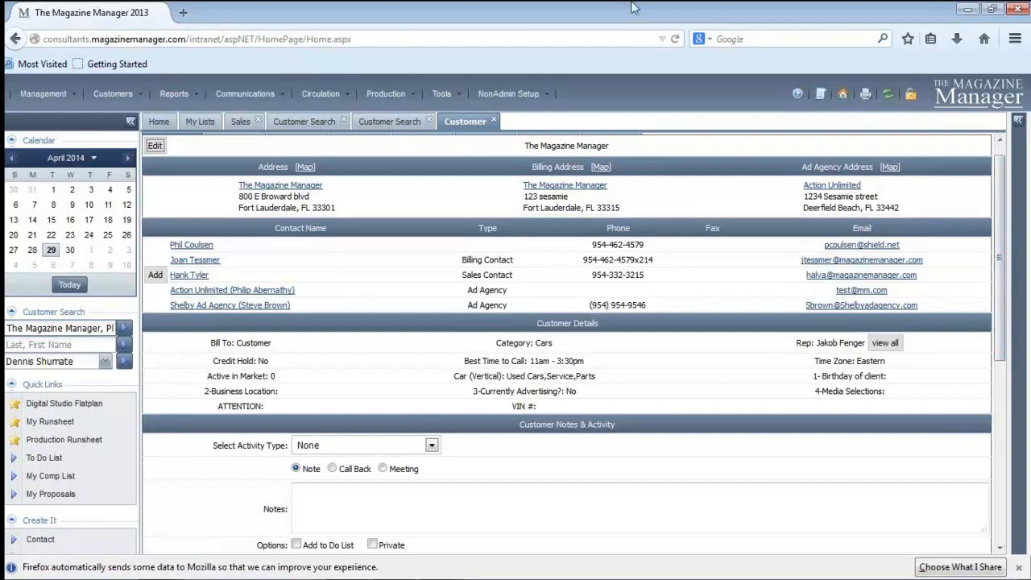
scroll(918, 145, "down", 2)
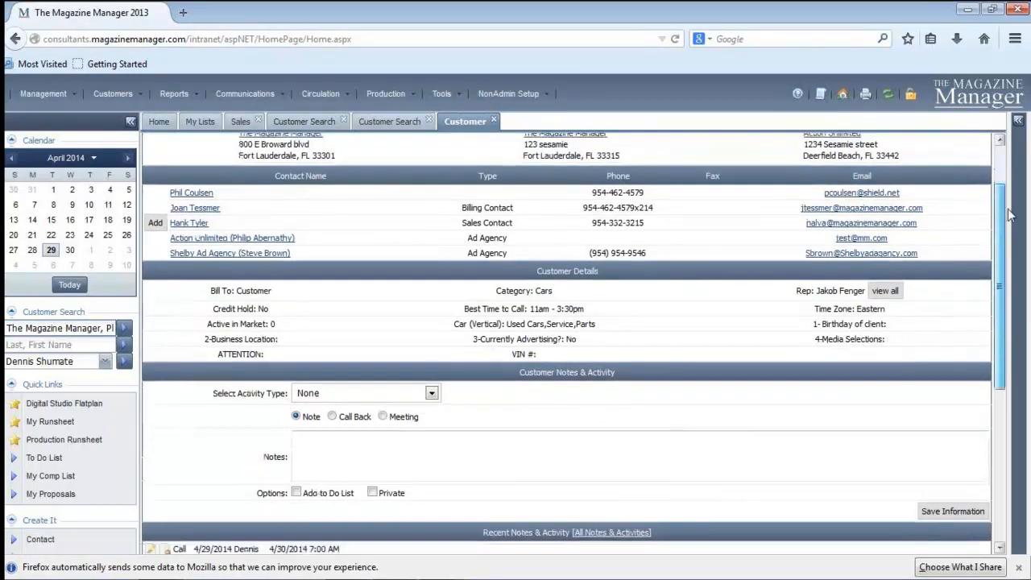
scroll(910, 120, "up", 1)
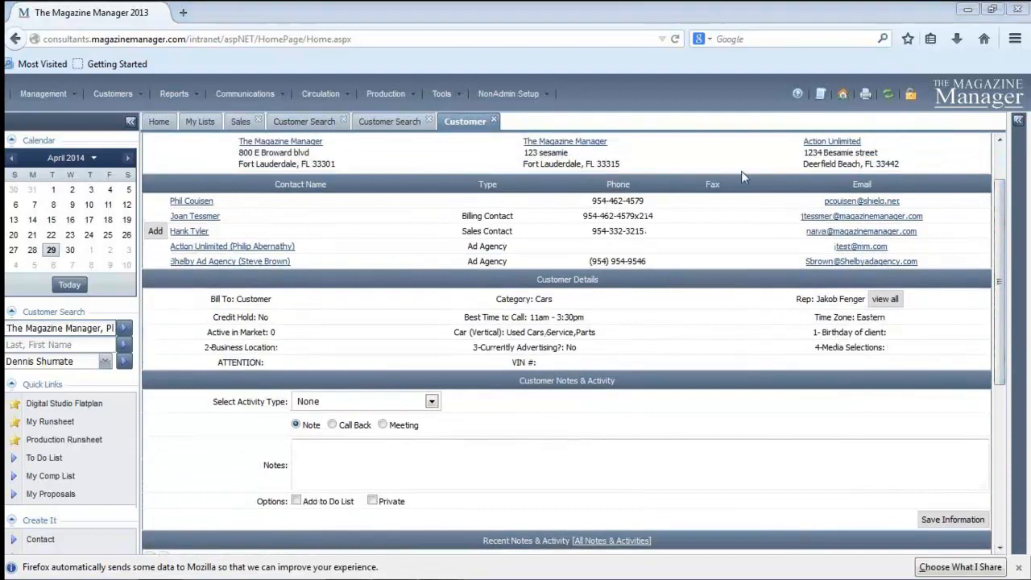
left_click(384, 424)
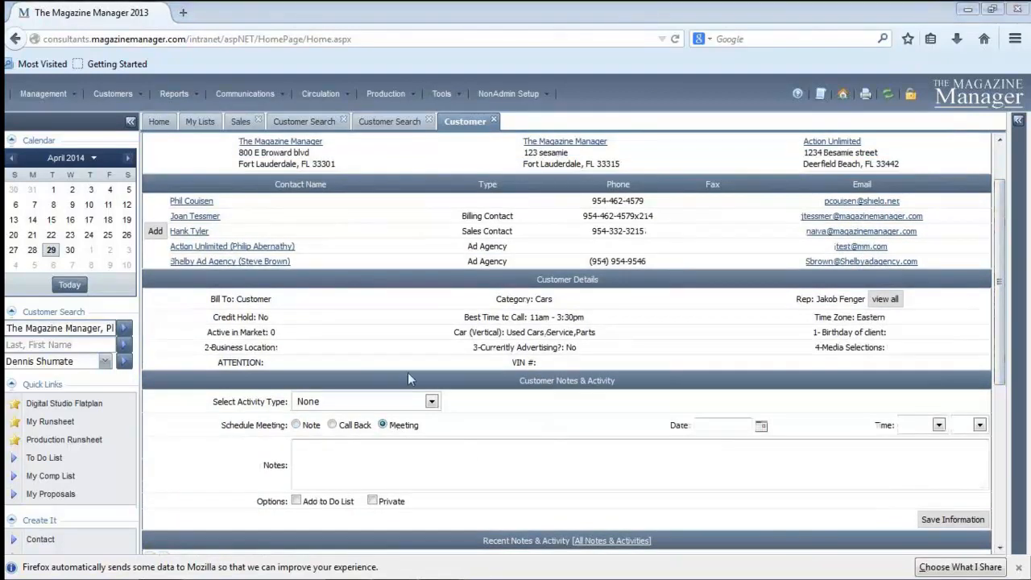
left_click(761, 425)
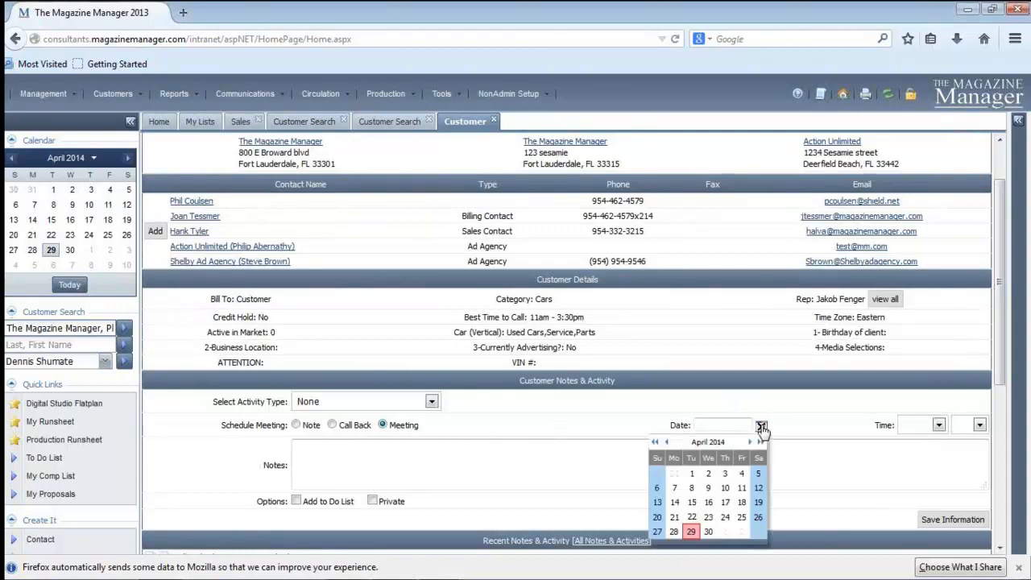
left_click(693, 532)
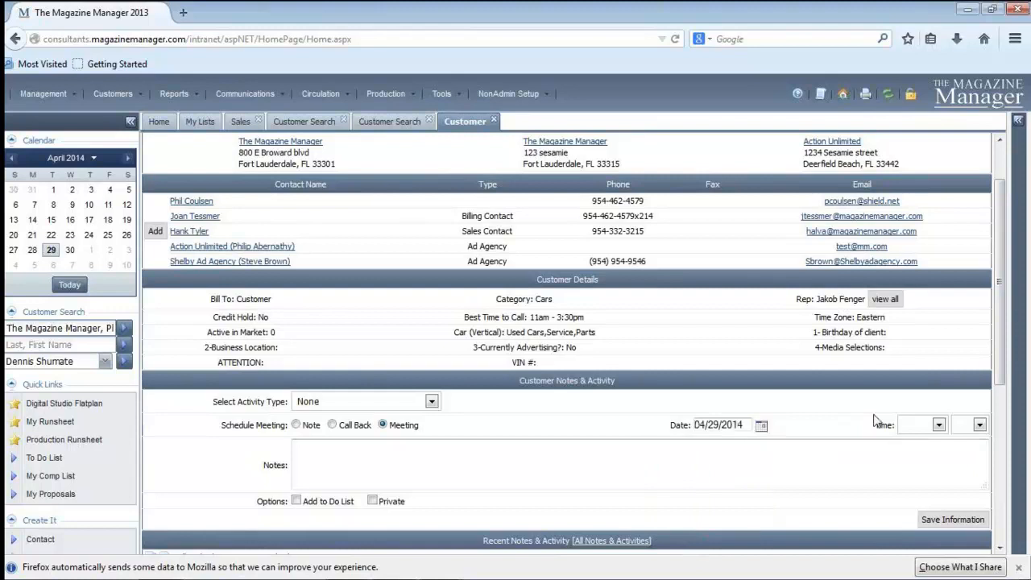
left_click(938, 425)
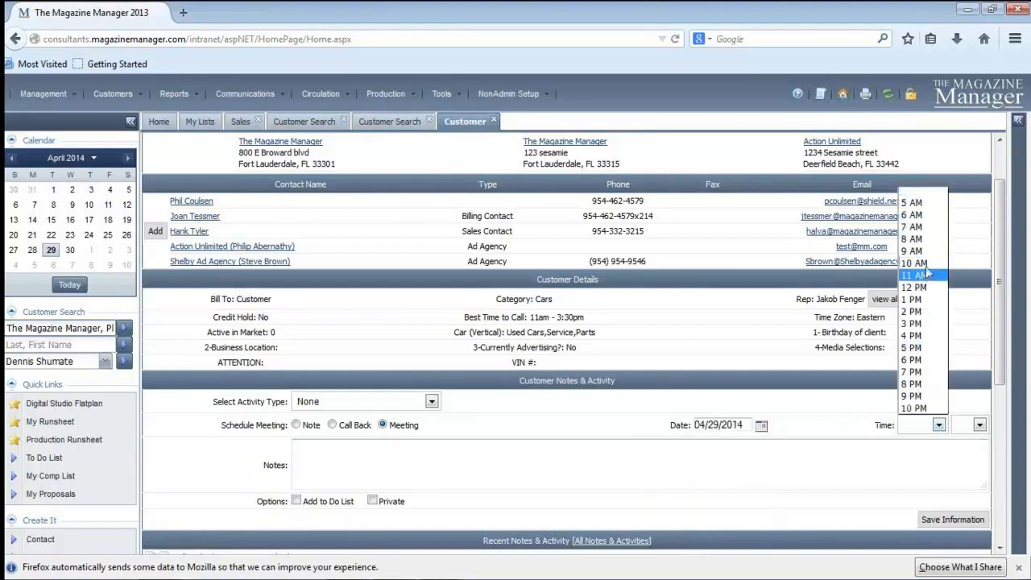
left_click(913, 371)
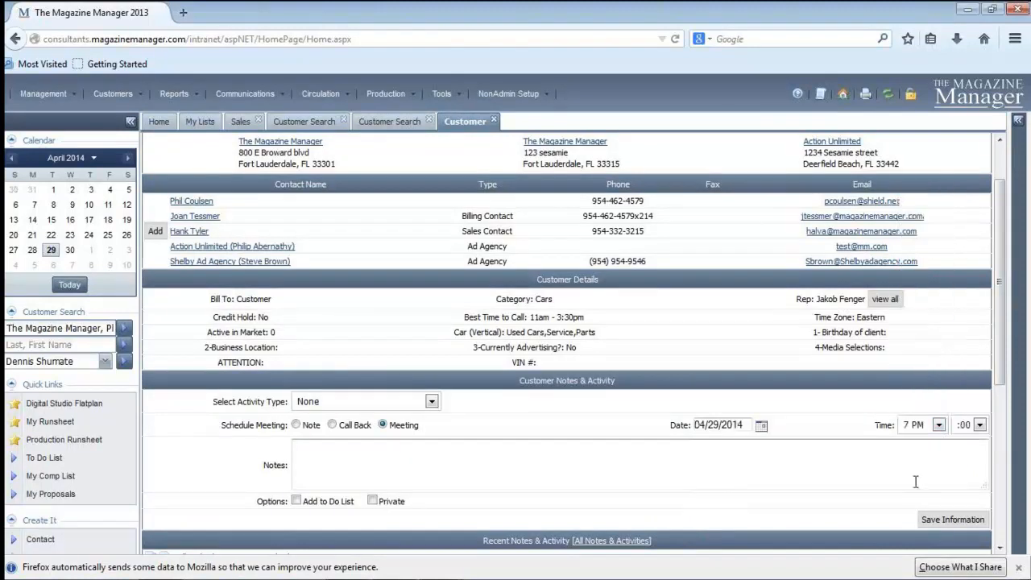
Enter "Meeting with" and the contact's first name as the meeting note, save it, and check the recent activity list
left_click(367, 464)
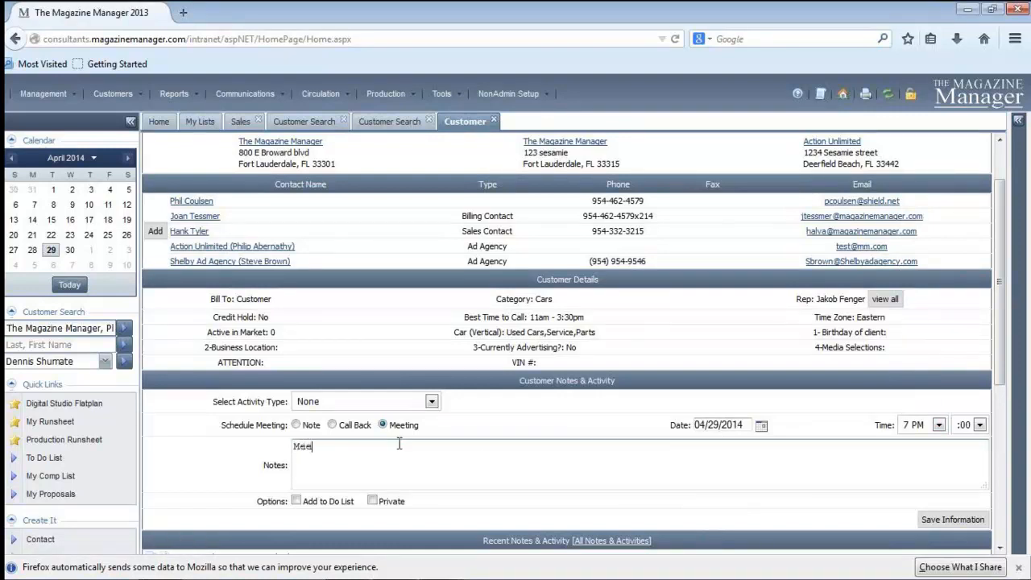
type("Meetz")
key("BackSpace")
type("ing with Joan")
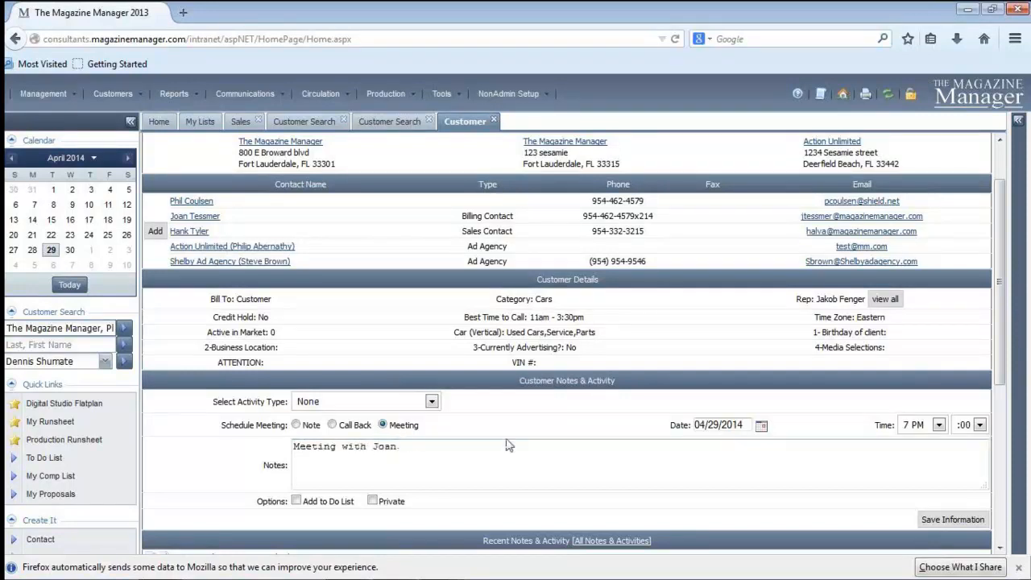
left_click(947, 521)
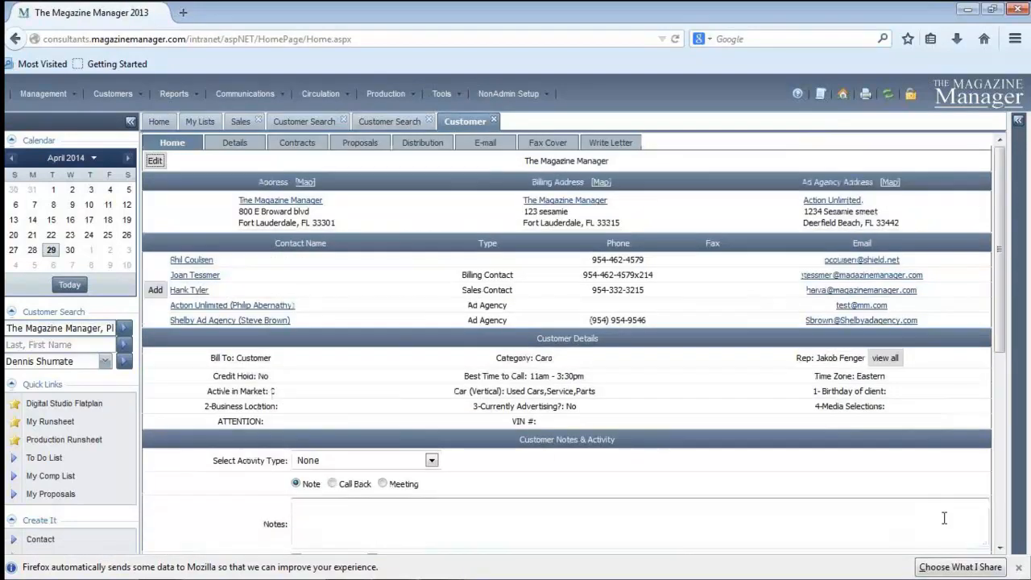
left_click_drag(998, 218, 1005, 298)
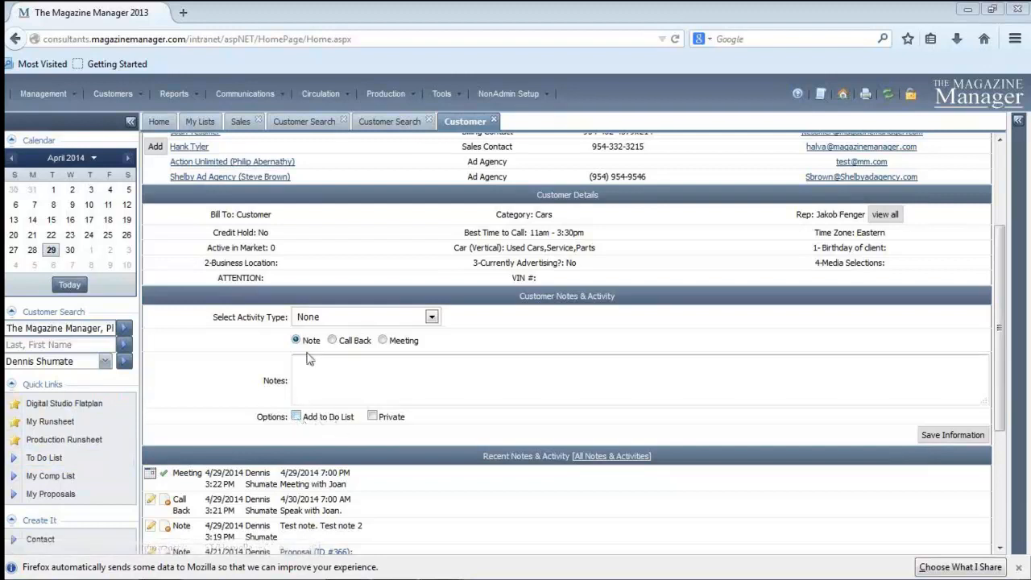
Start adding a new file to the customer record and choose viz.pdf from the Desktop
left_click(372, 416)
left_click_drag(1006, 315, 1009, 428)
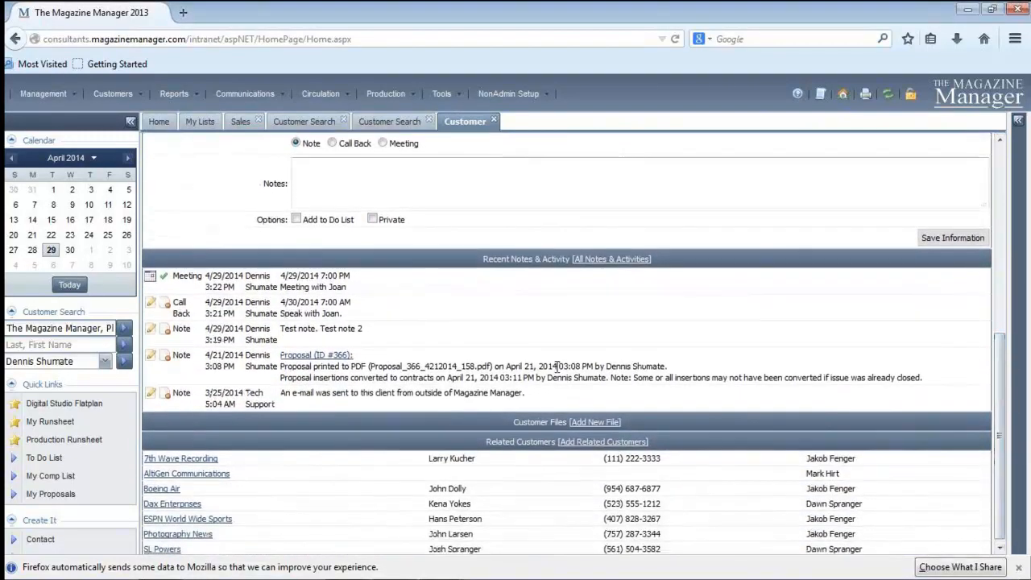
left_click(631, 432)
left_click(596, 422)
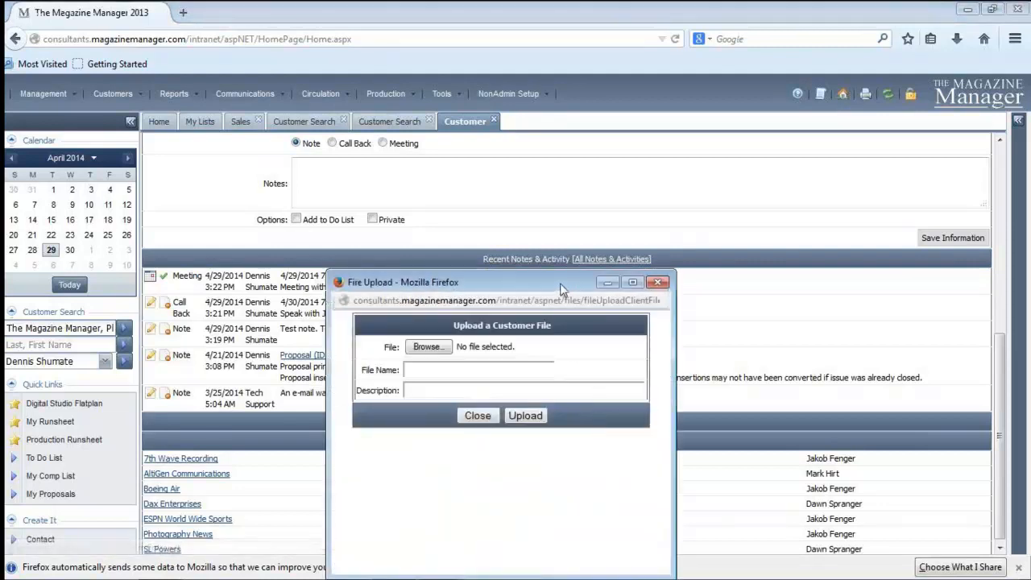
left_click(435, 230)
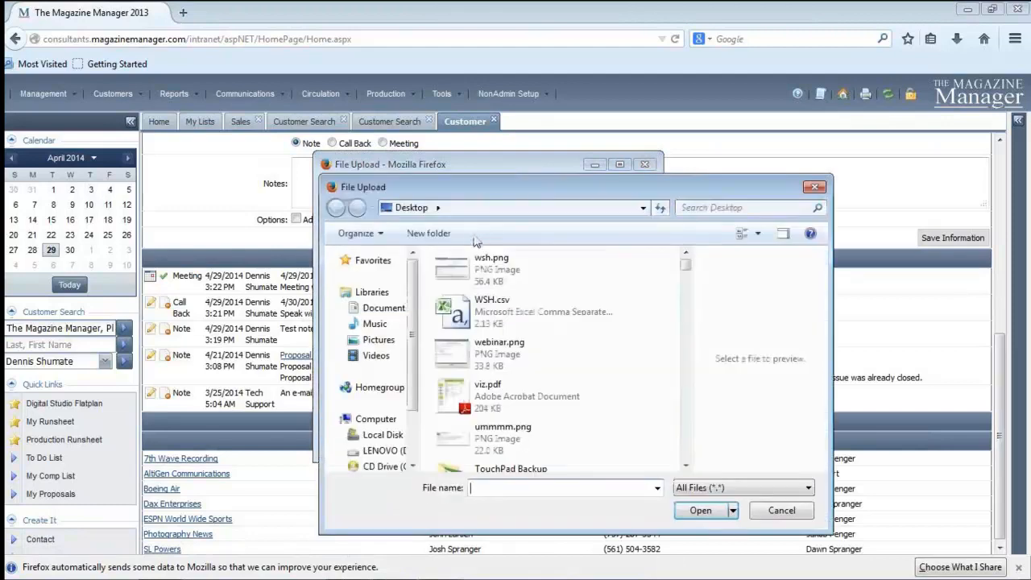
left_click_drag(610, 188, 405, 126)
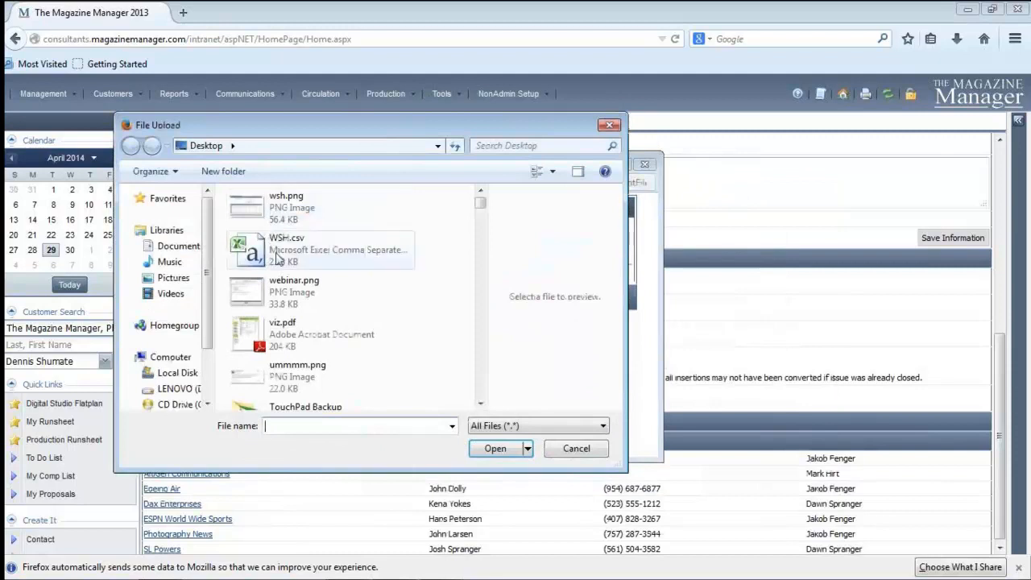
left_click(287, 344)
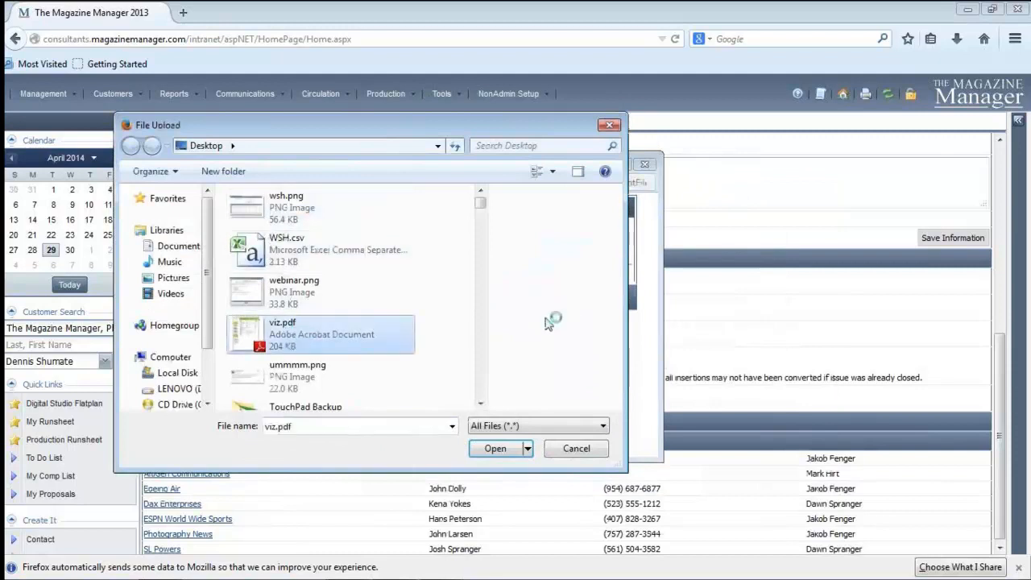
left_click(498, 449)
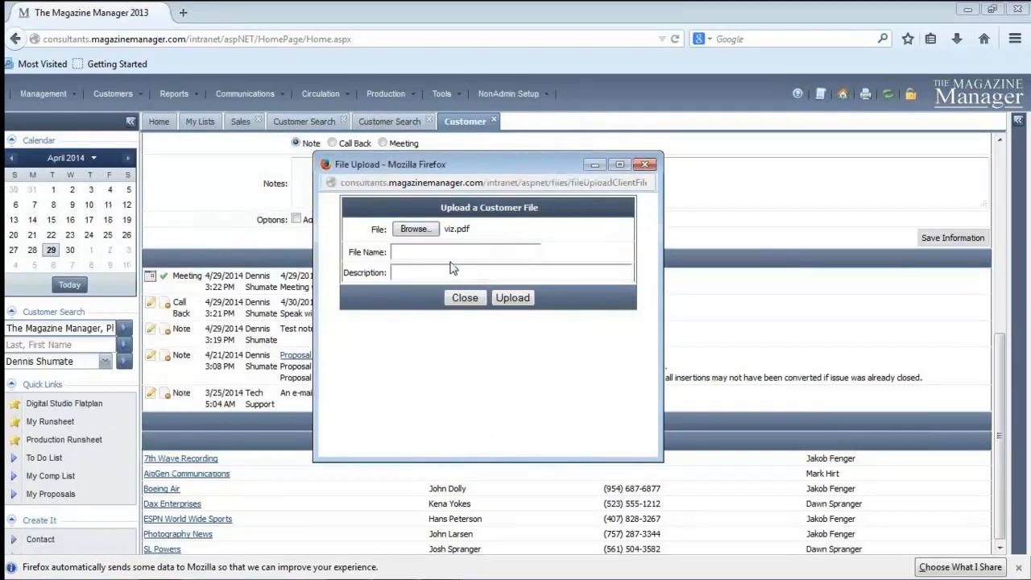
Name the file "contract for" plus the contact's first name, describe it as "signed contract 4/29", and upload it
type("contract for Phil.")
left_click(466, 272)
type("signed contra")
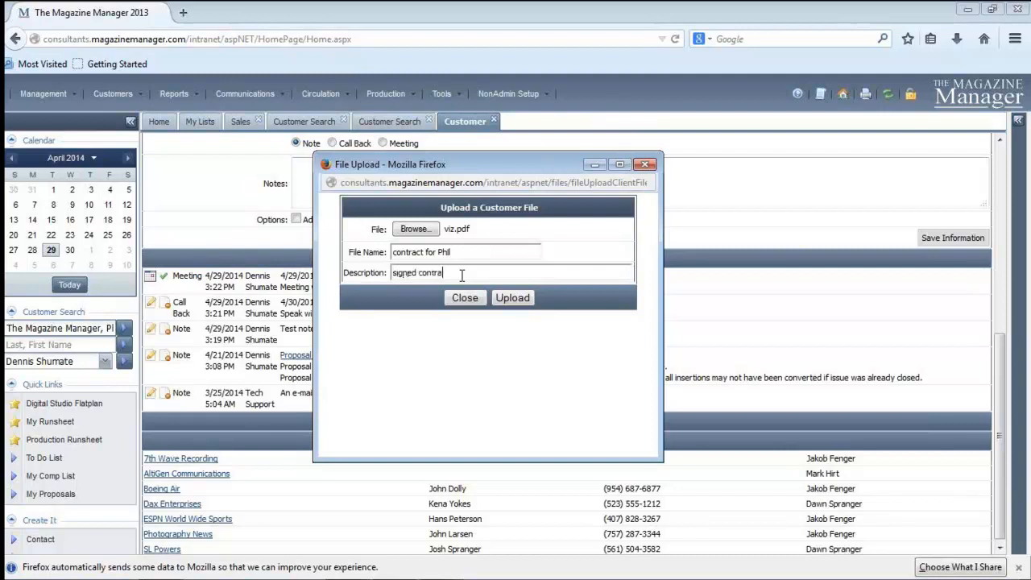
type("ct #")
type("/29")
left_click(513, 298)
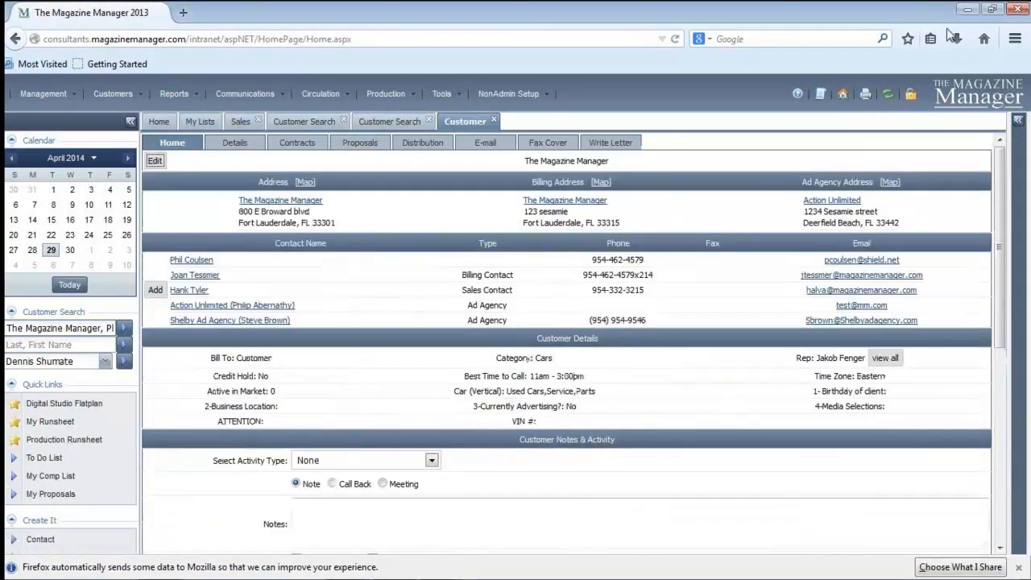
Find the uploaded contract PDF among the customer's files and open it
scroll(1001, 339, "down", 3)
scroll(566, 386, "down", 4)
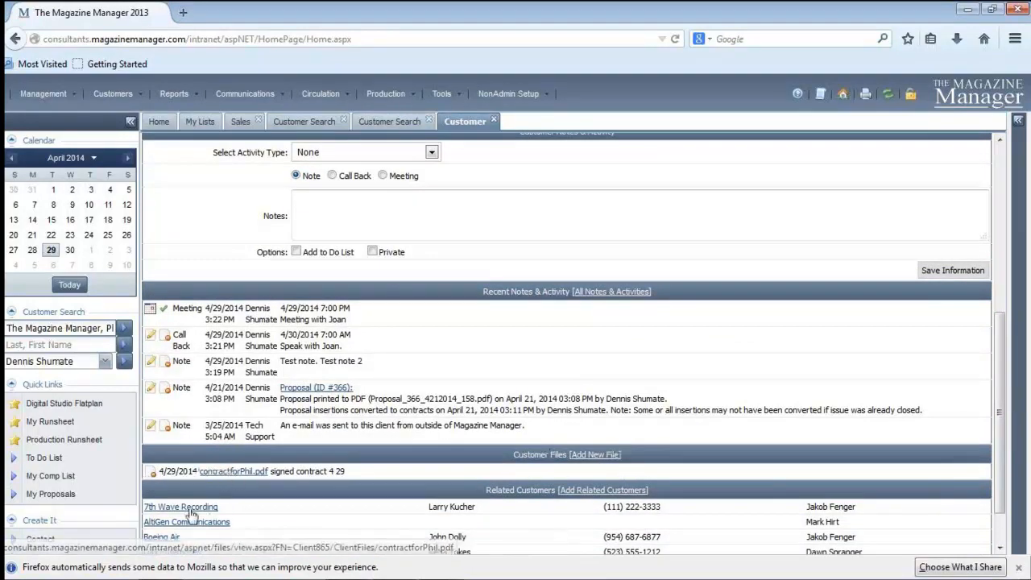
left_click(236, 474)
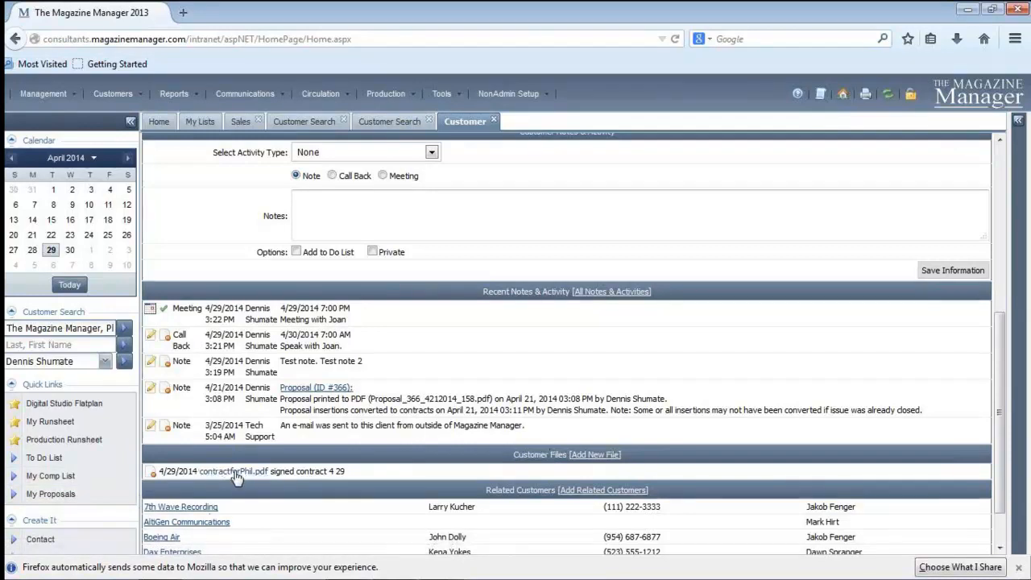
left_click(235, 472)
Review the related customers listed on the record along with its contacts, details and recent activity
scroll(996, 336, "down", 1)
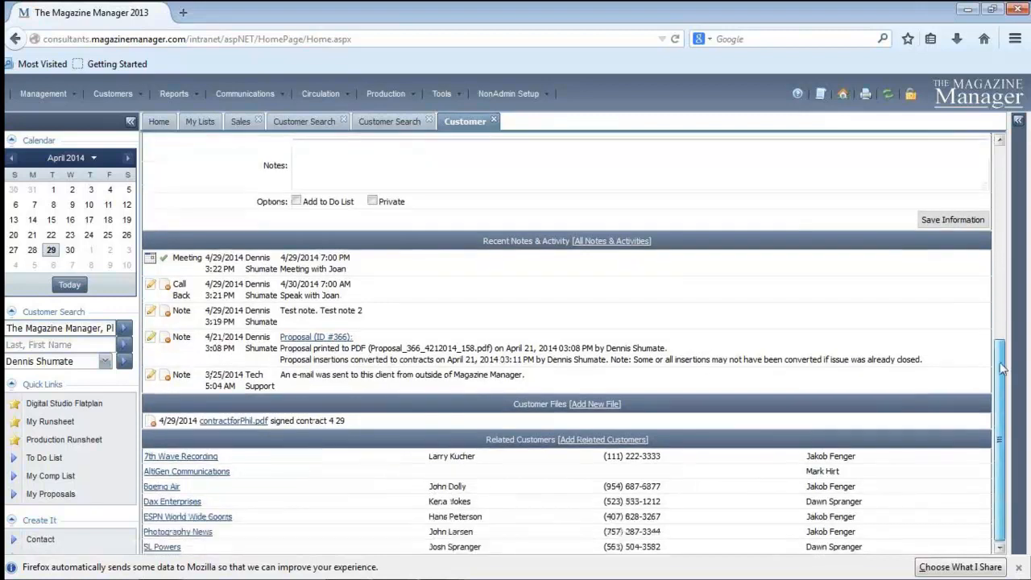
left_click(614, 443)
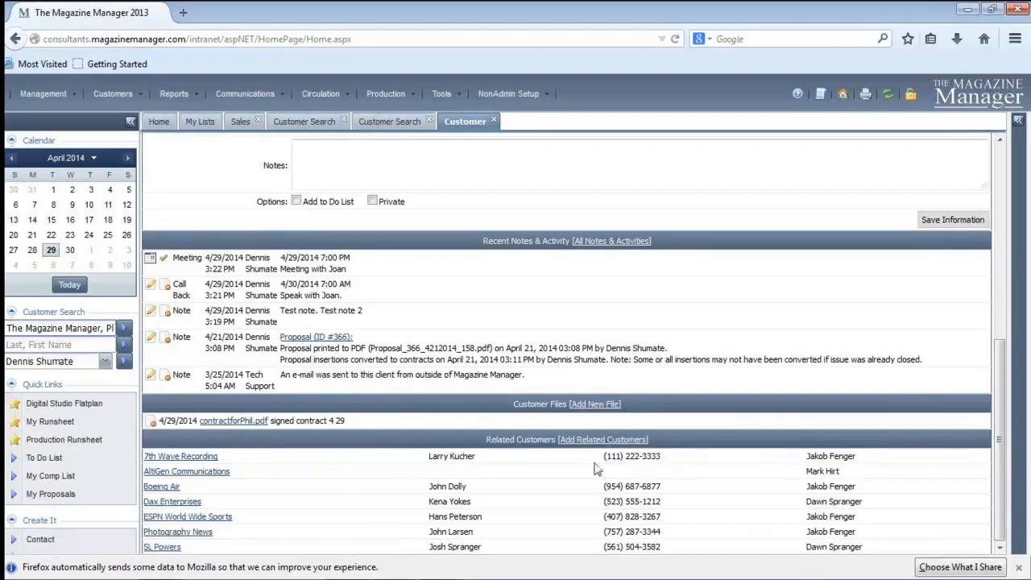
left_click_drag(1003, 415, 1026, 254)
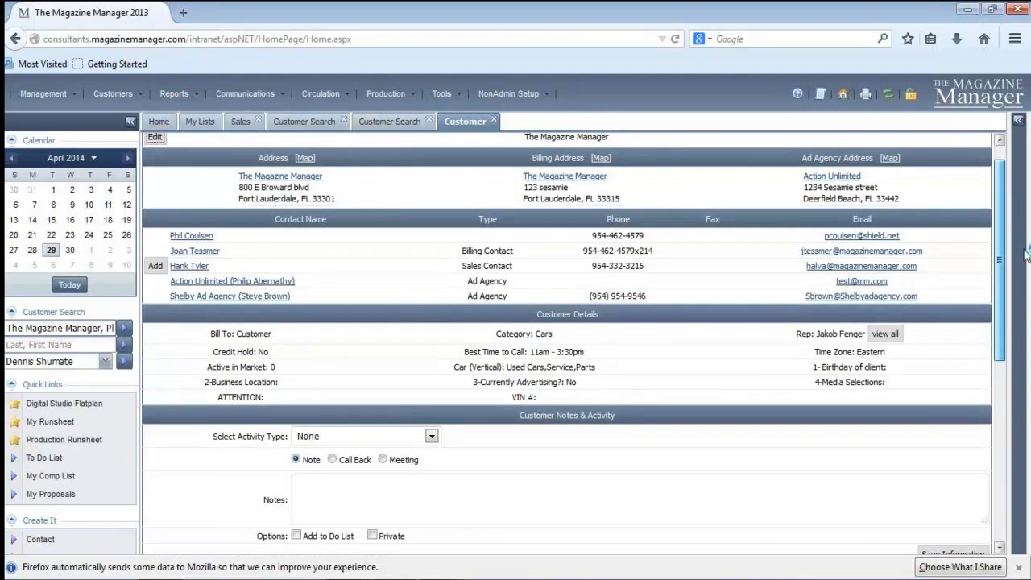
left_click_drag(1026, 254, 999, 439)
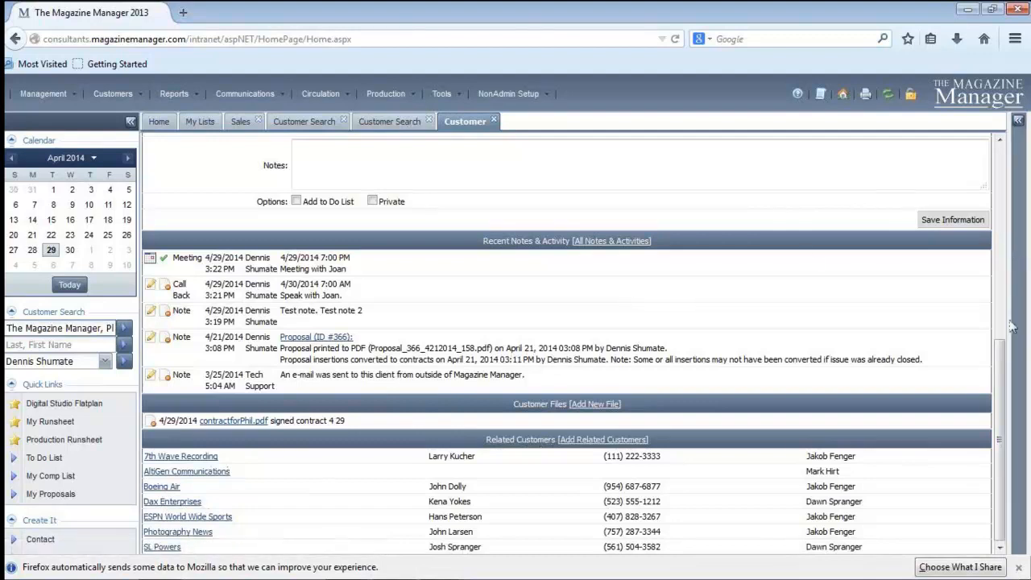
View the billing contact's subcontact record and return to the main customer record
left_click_drag(1000, 358, 1012, 153)
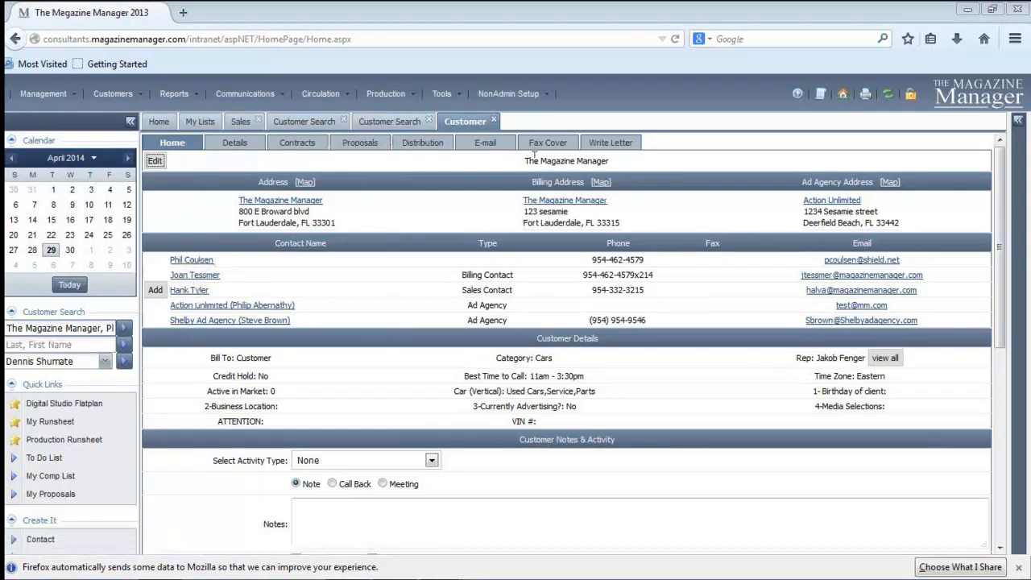
left_click(193, 275)
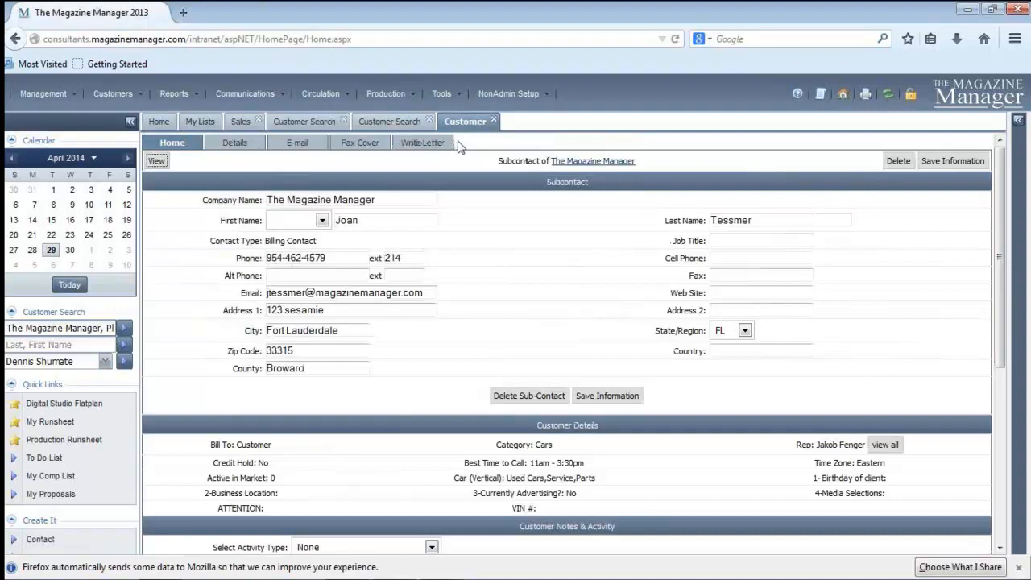
left_click(586, 162)
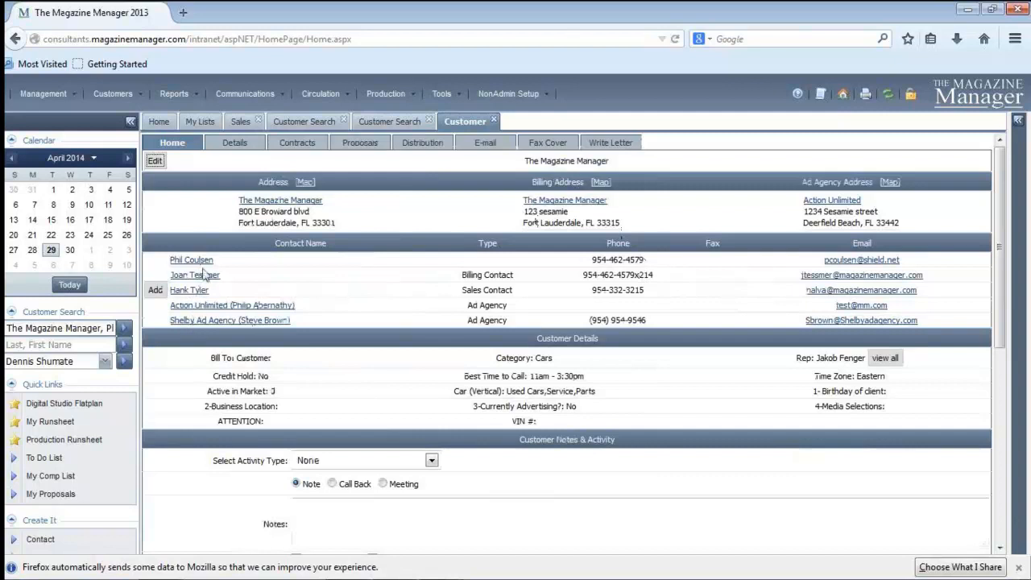
left_click(191, 322)
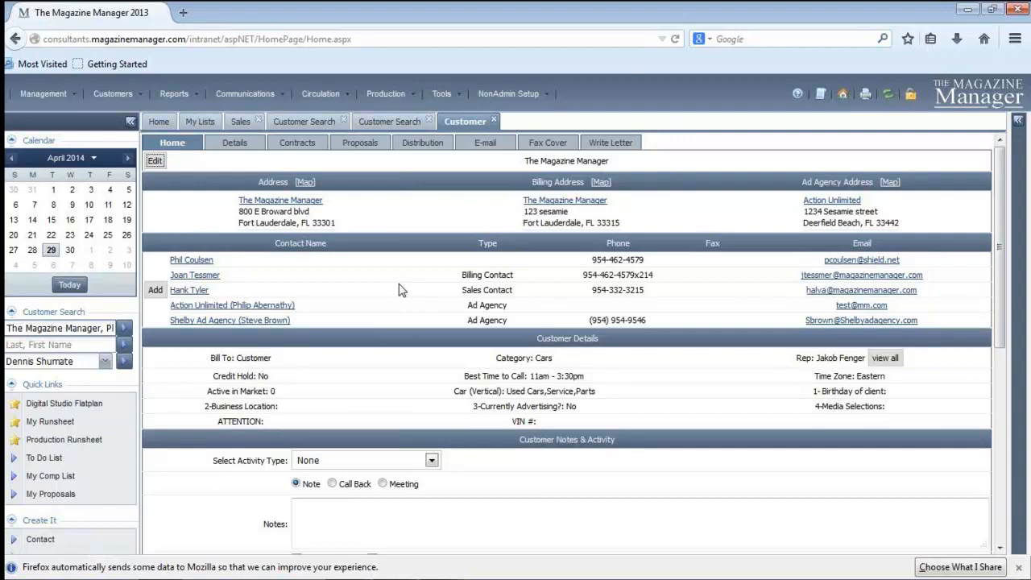
Start a new proposal for the customer and choose the Amazing Sales Rep Tales template
left_click(362, 143)
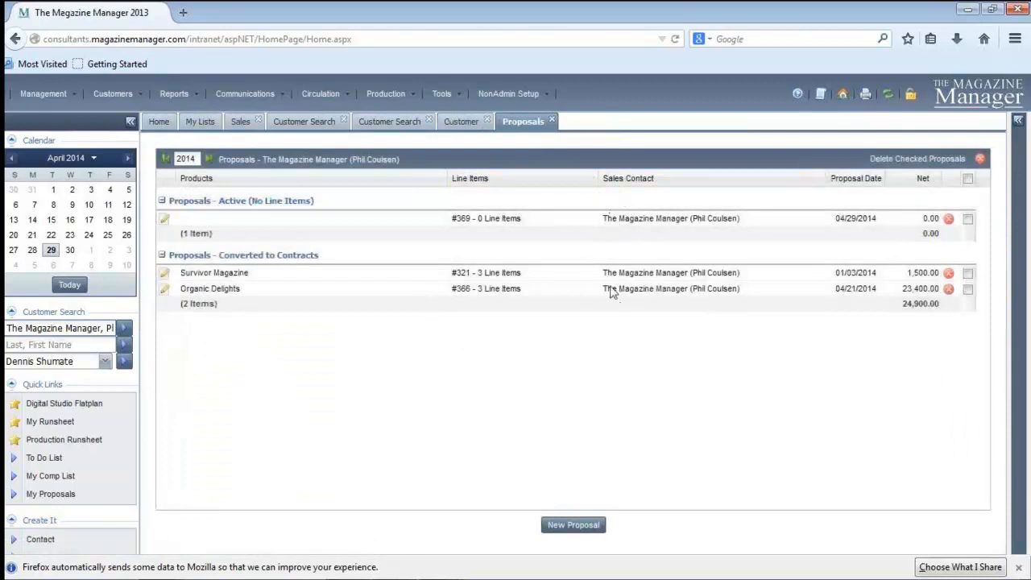
left_click(562, 527)
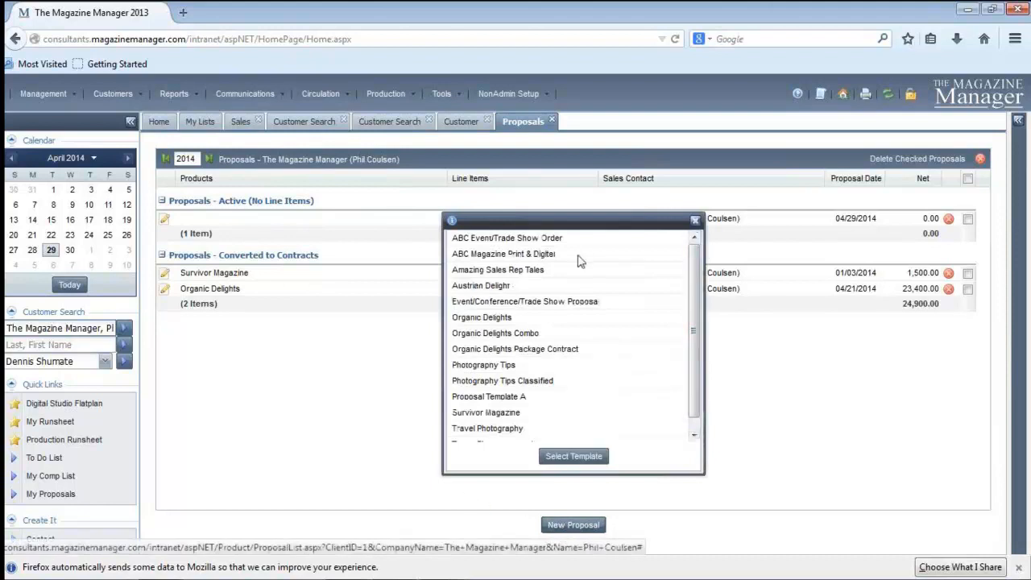
left_click(483, 270)
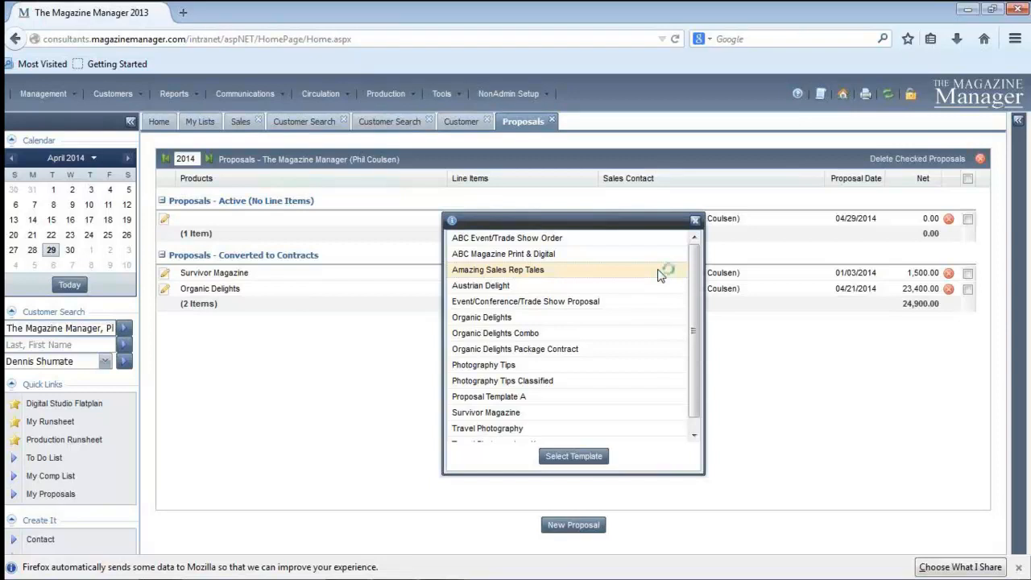
Create the proposal from the chosen template and start a new print order line item in it
left_click(551, 457)
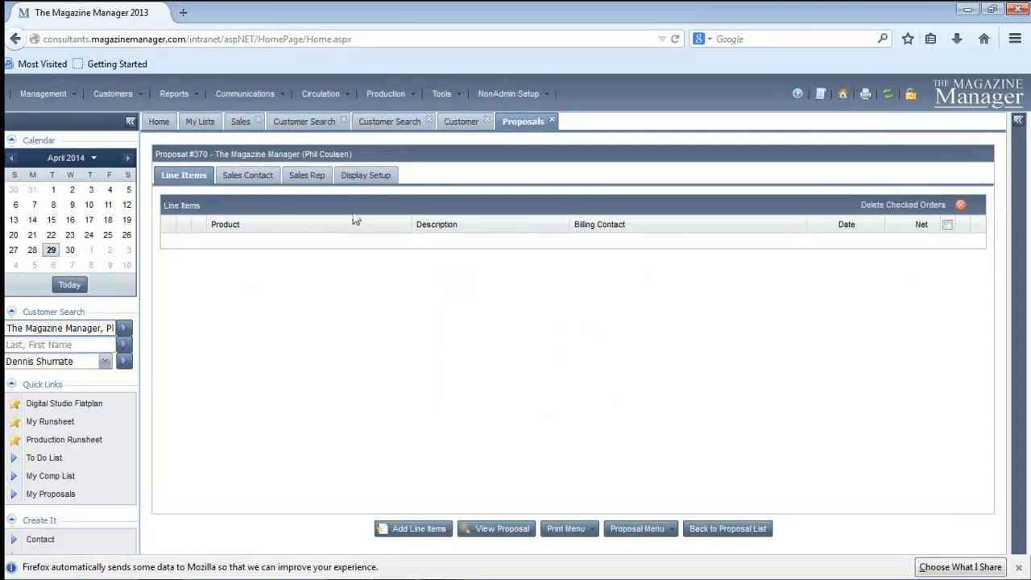
left_click(409, 535)
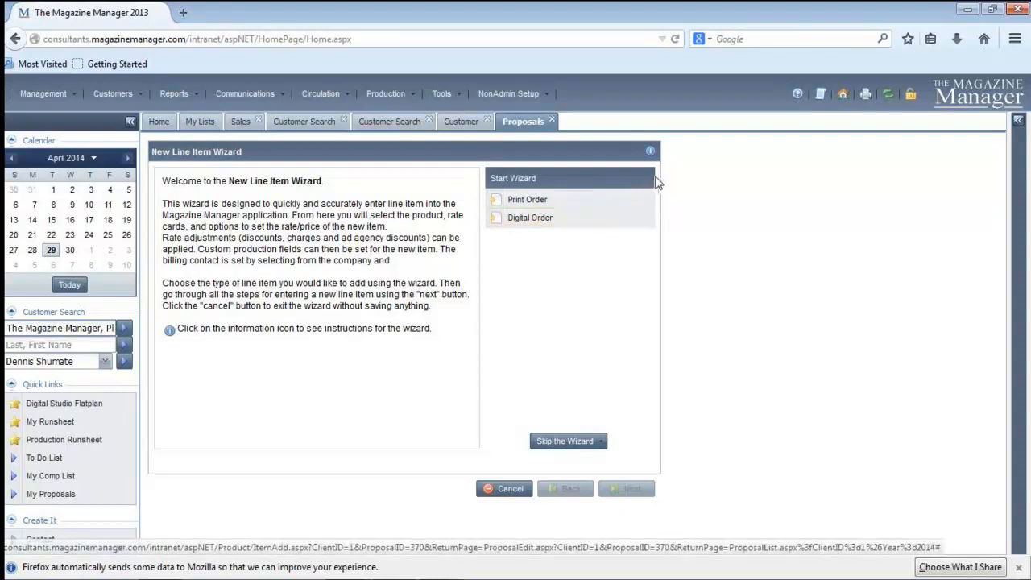
left_click(509, 205)
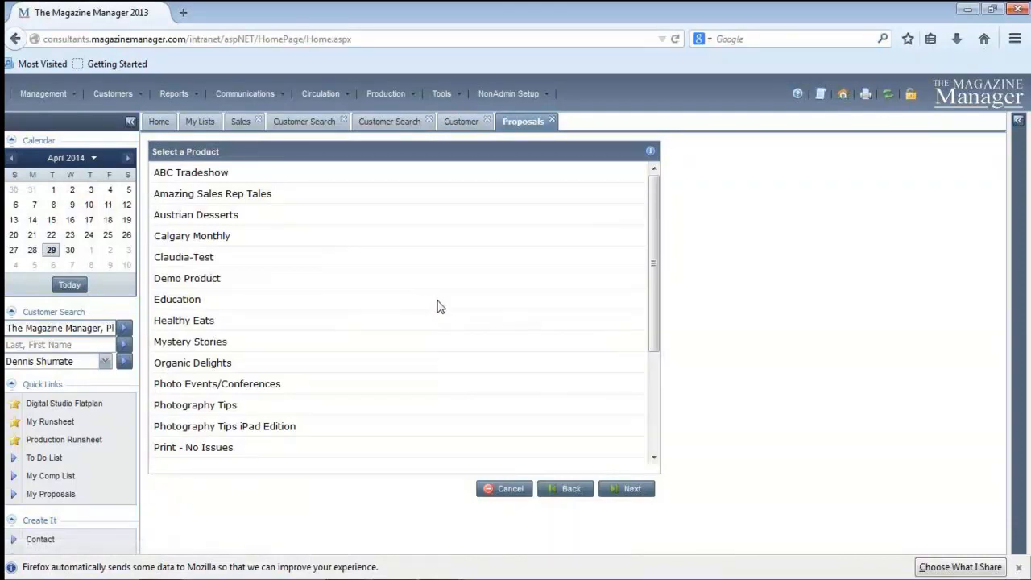
Choose Amazing Sales Rep Tales as both the product and the rate card for the line item
left_click(170, 197)
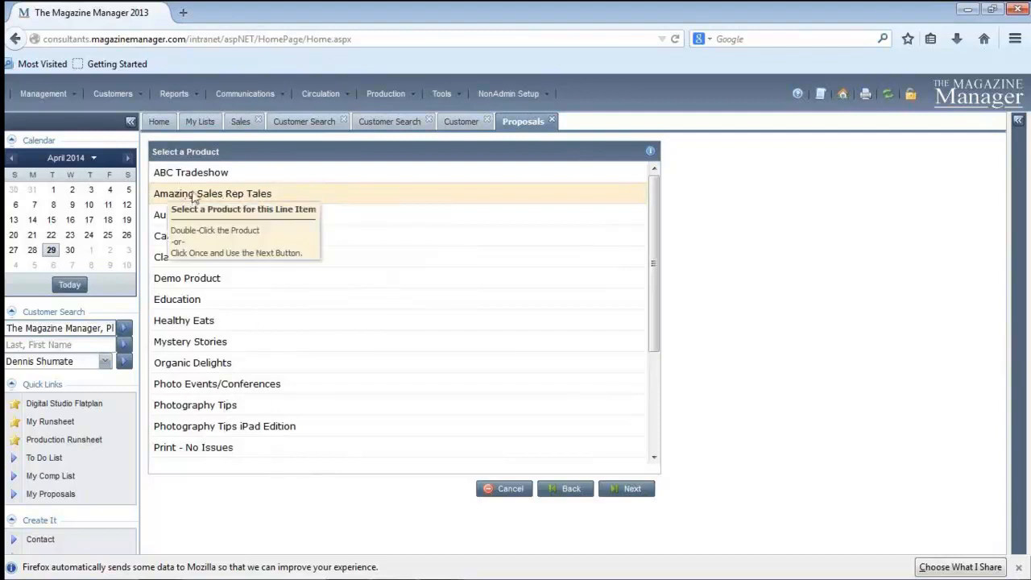
left_click(252, 200)
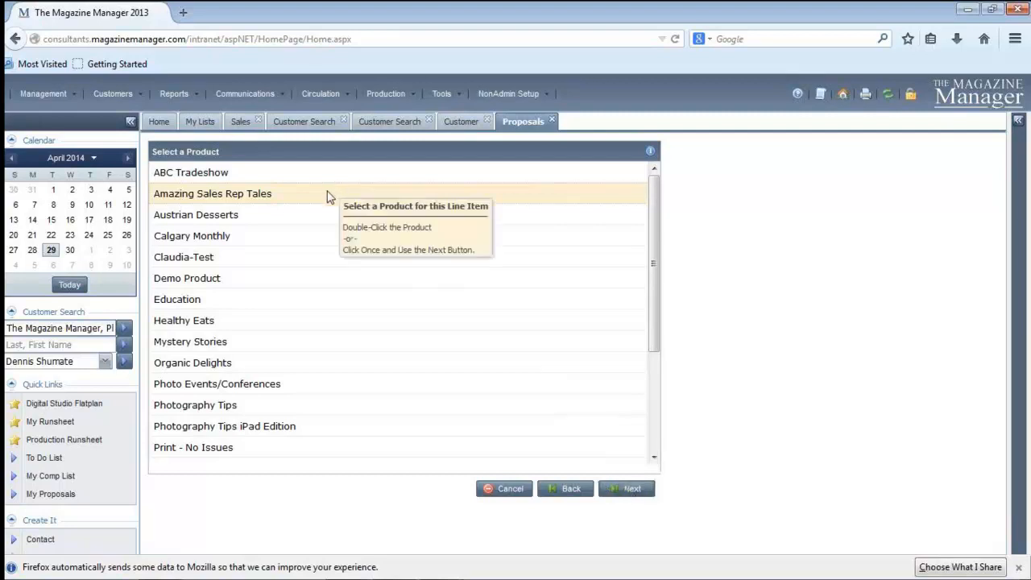
left_click(626, 489)
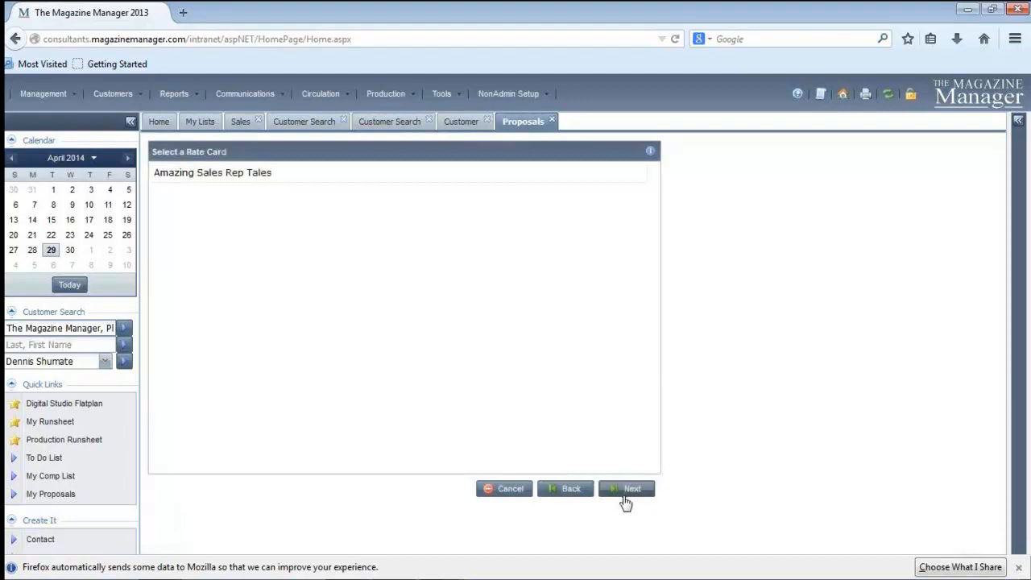
left_click(303, 178)
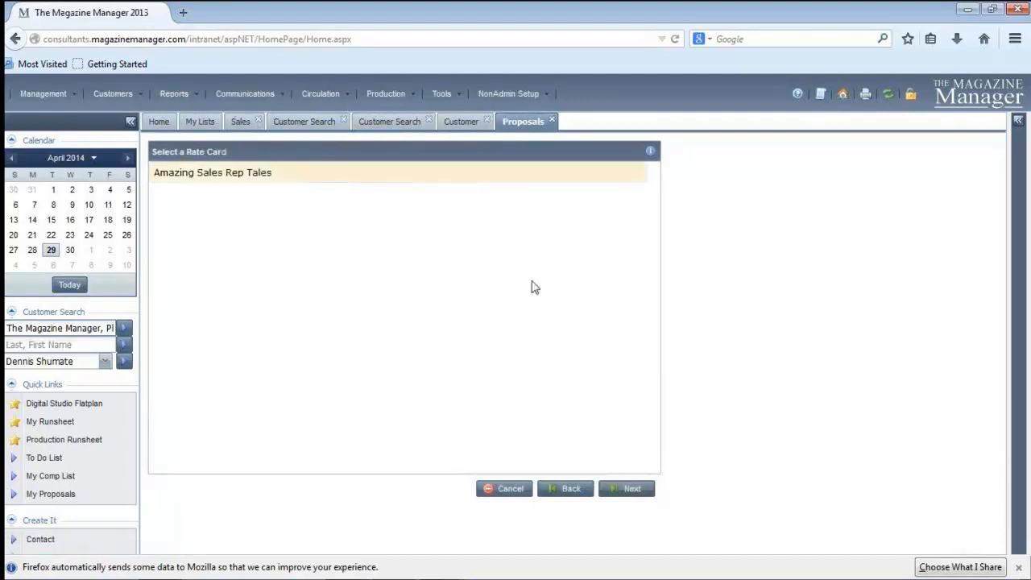
left_click(625, 491)
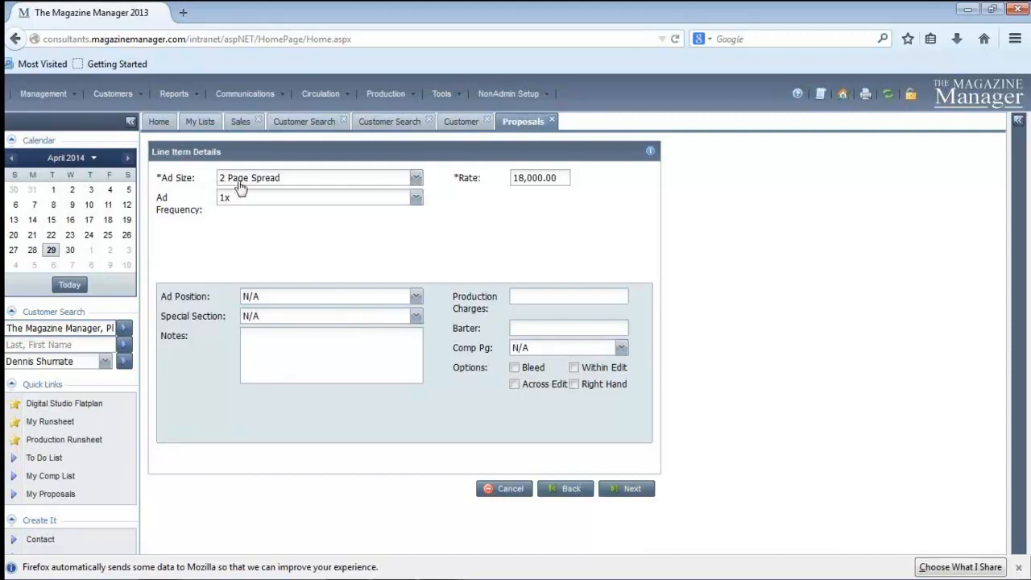
Set the line item's ad size to Full Page and its ad frequency to 6x
left_click(416, 178)
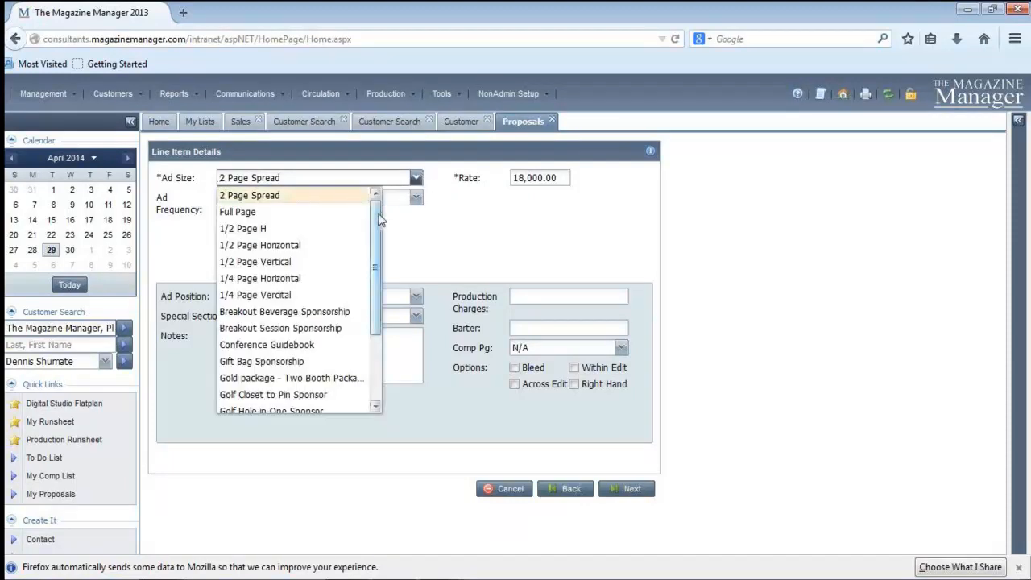
scroll(395, 290, "down", 3)
scroll(396, 274, "up", 3)
scroll(403, 323, "down", 2)
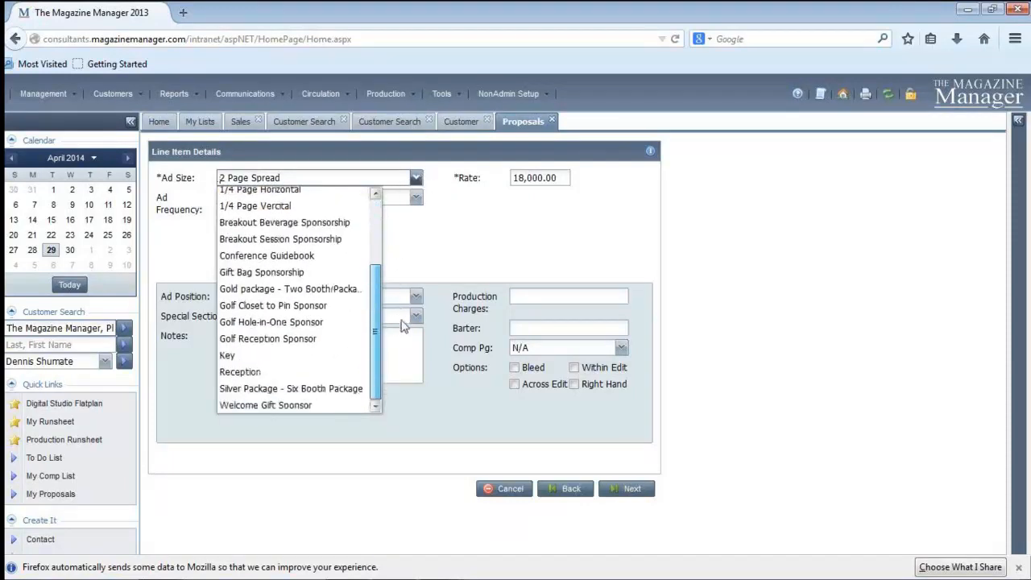
scroll(391, 236, "up", 2)
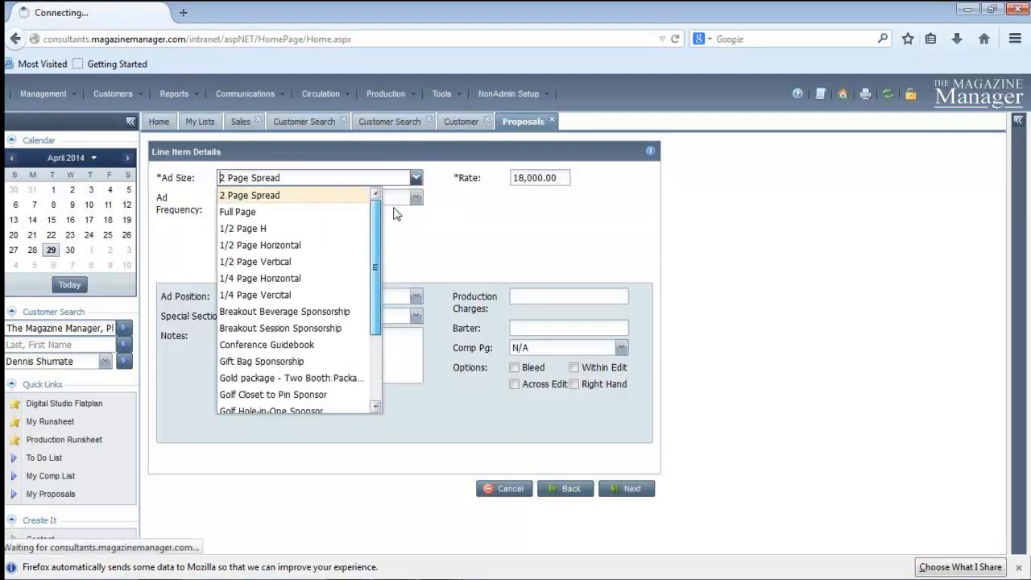
scroll(398, 229, "down", 1)
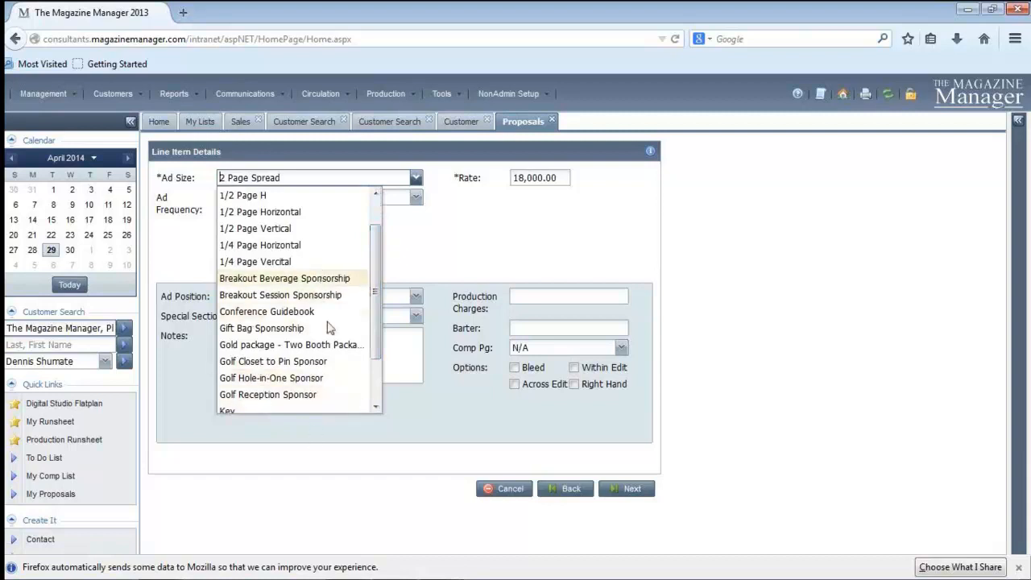
scroll(381, 357, "up", 1)
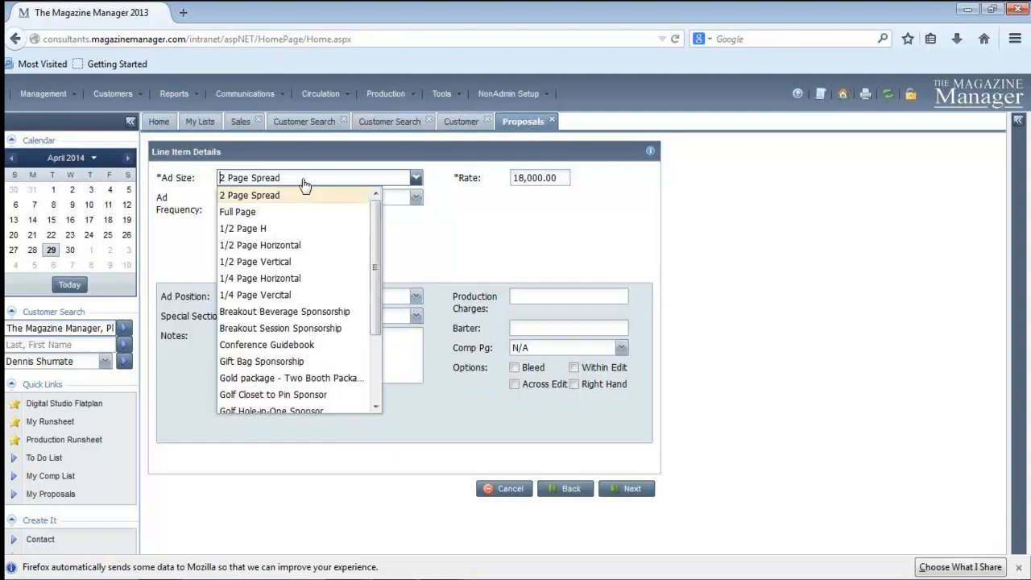
left_click(246, 212)
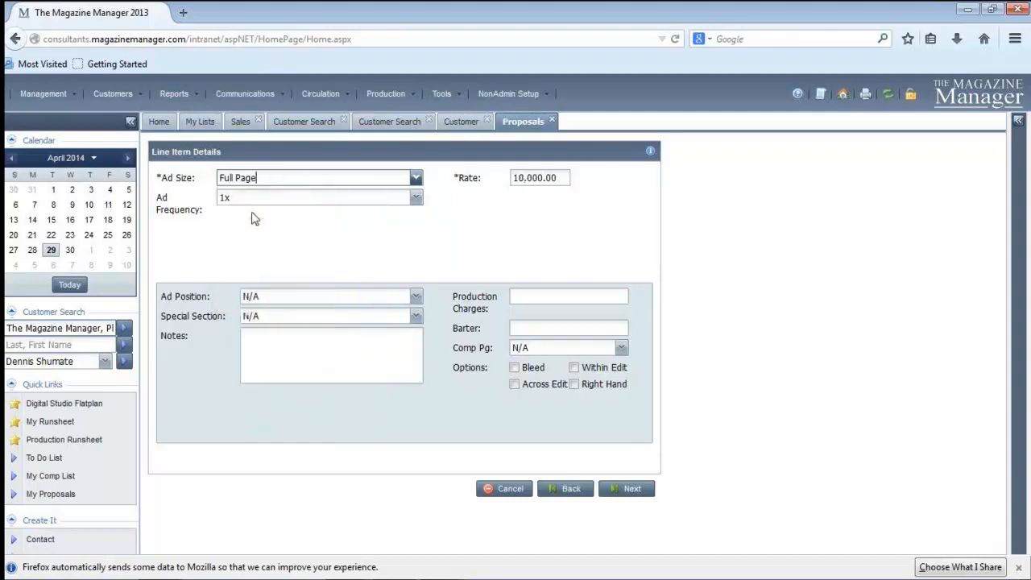
left_click(416, 199)
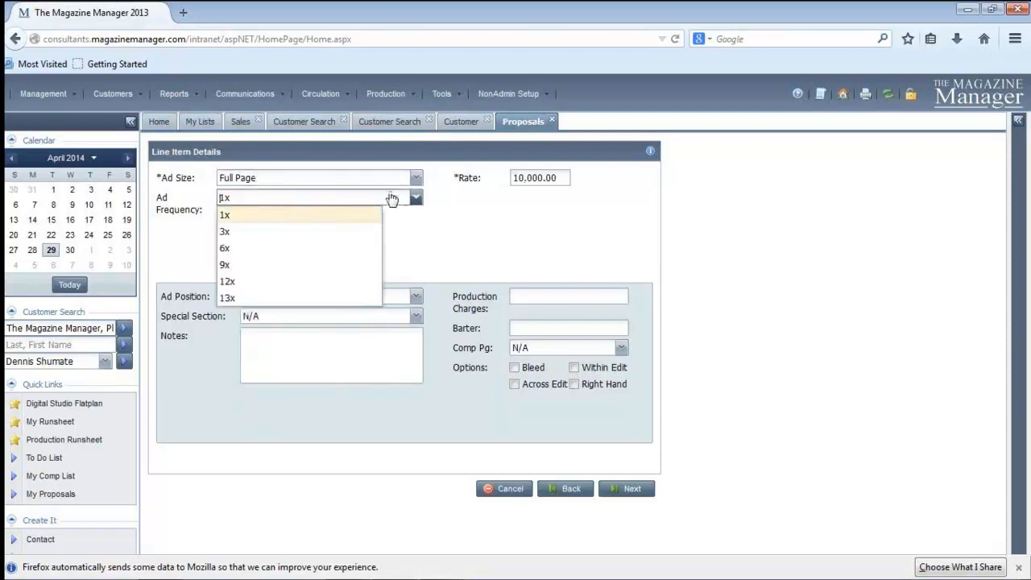
left_click(229, 250)
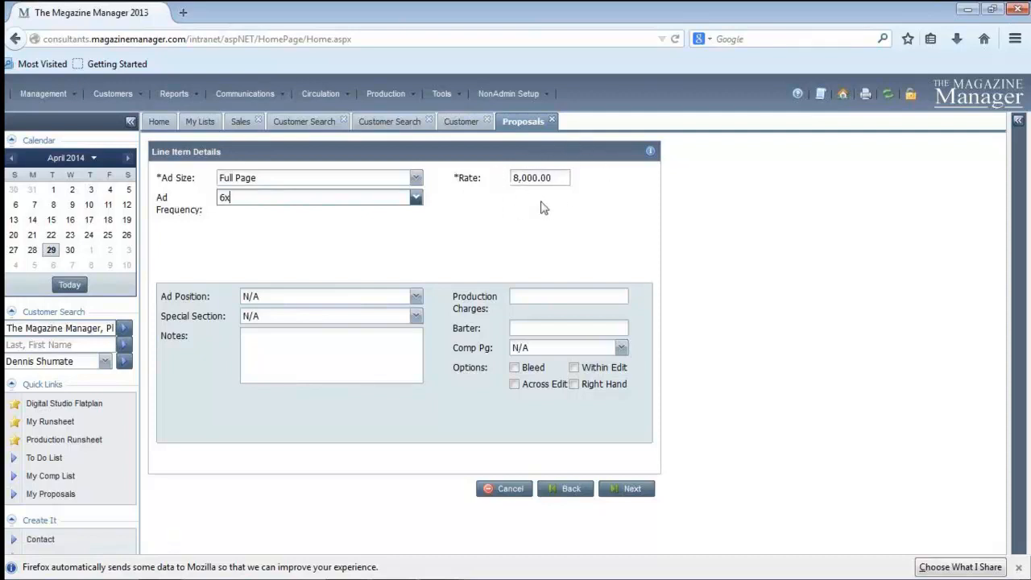
Set the ad position to Inside Front Cover and keep the special section at N/A
left_click(416, 296)
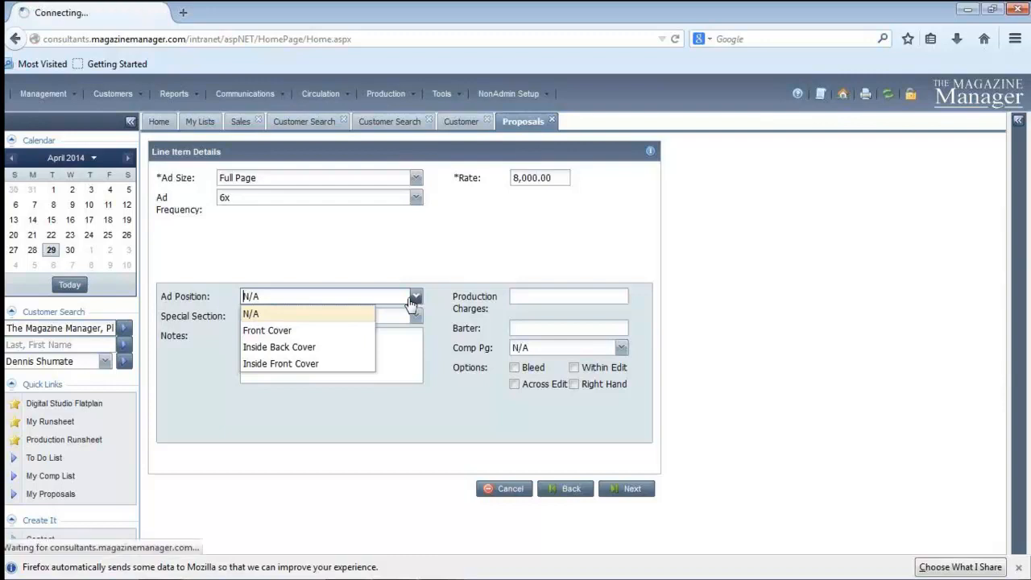
left_click(328, 349)
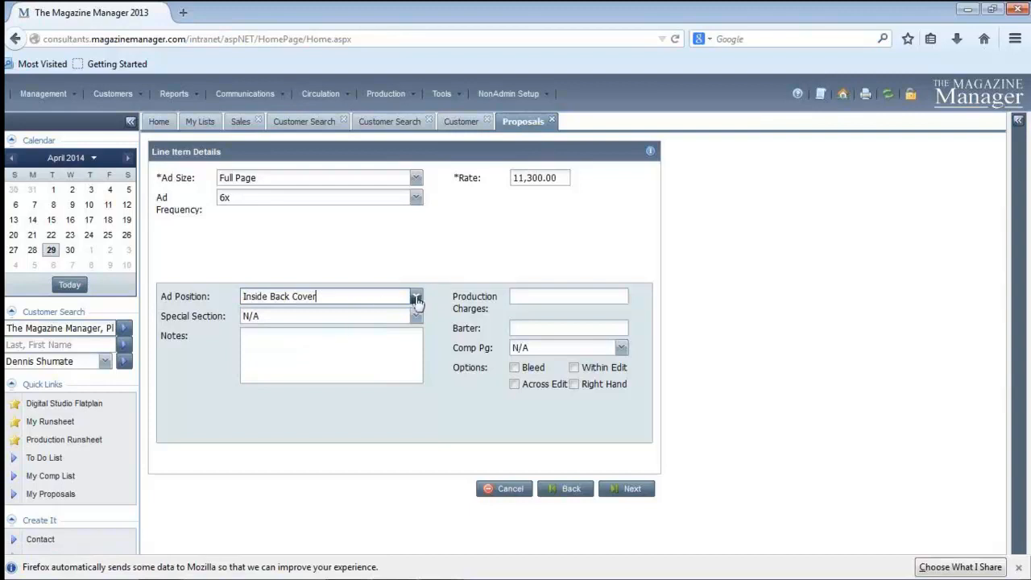
left_click(416, 296)
left_click(325, 364)
left_click(416, 316)
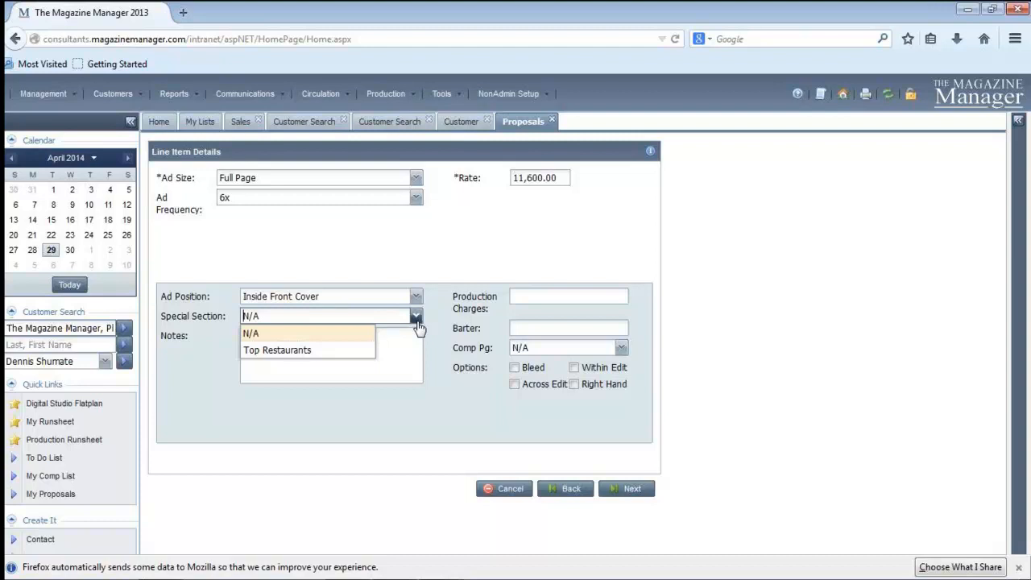
left_click(255, 337)
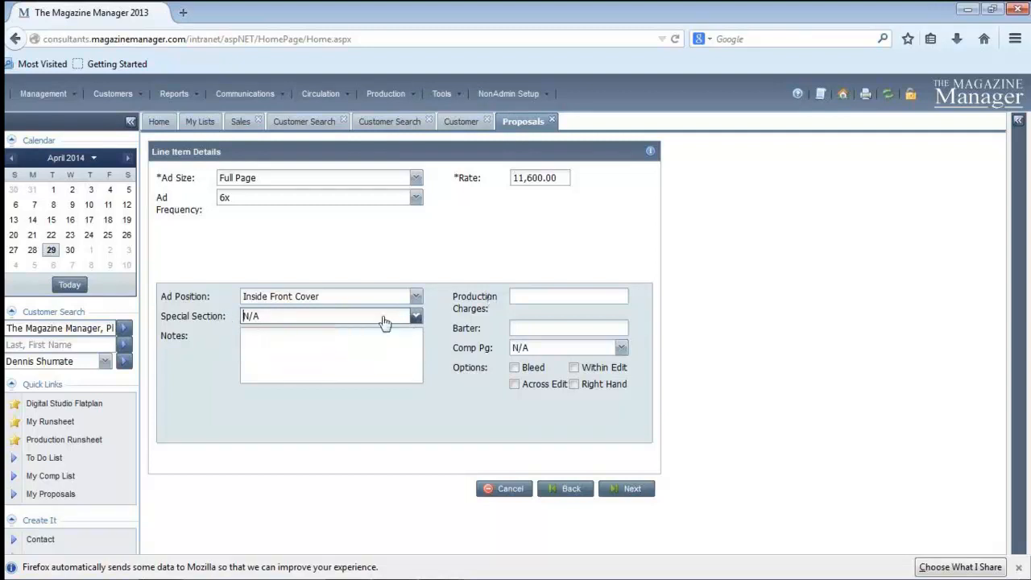
Enter the line item note "Client would prefer to be on page 11."
left_click(279, 339)
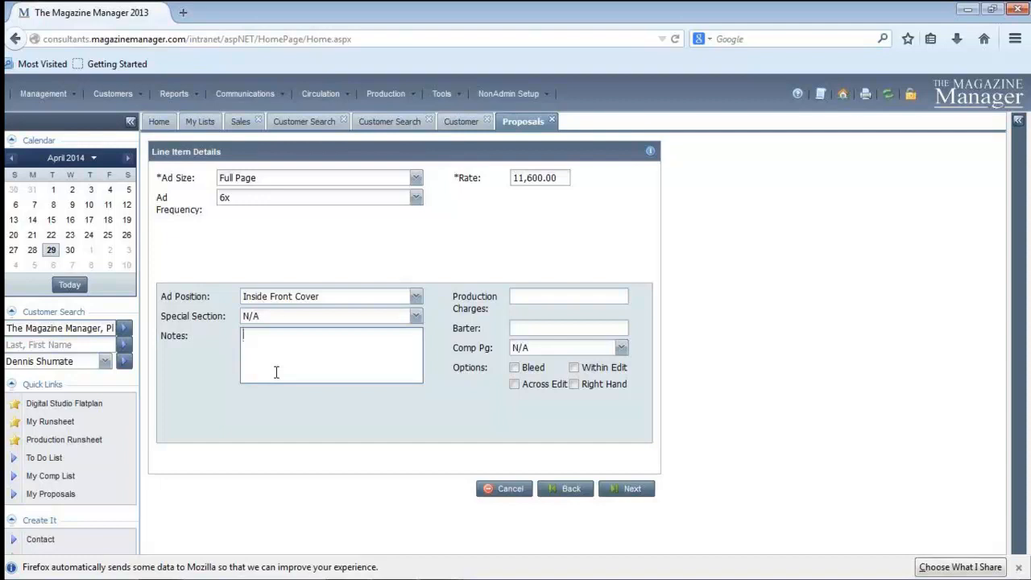
type("Client would prefer to be on")
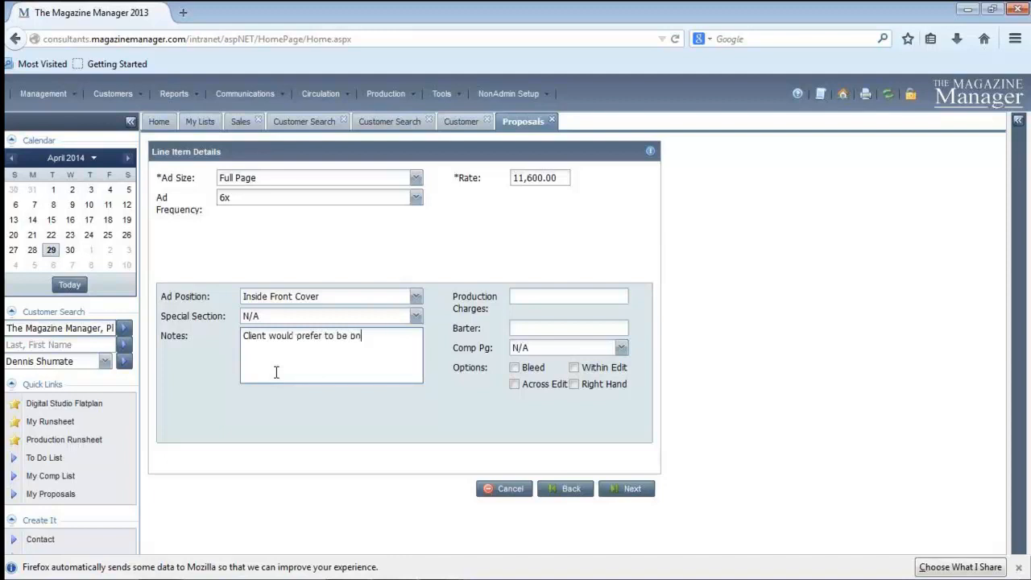
type(" page 11")
type(".")
Visit the production charges and barter fields, and try a comp page value of 8 before restoring N/A
left_click(521, 295)
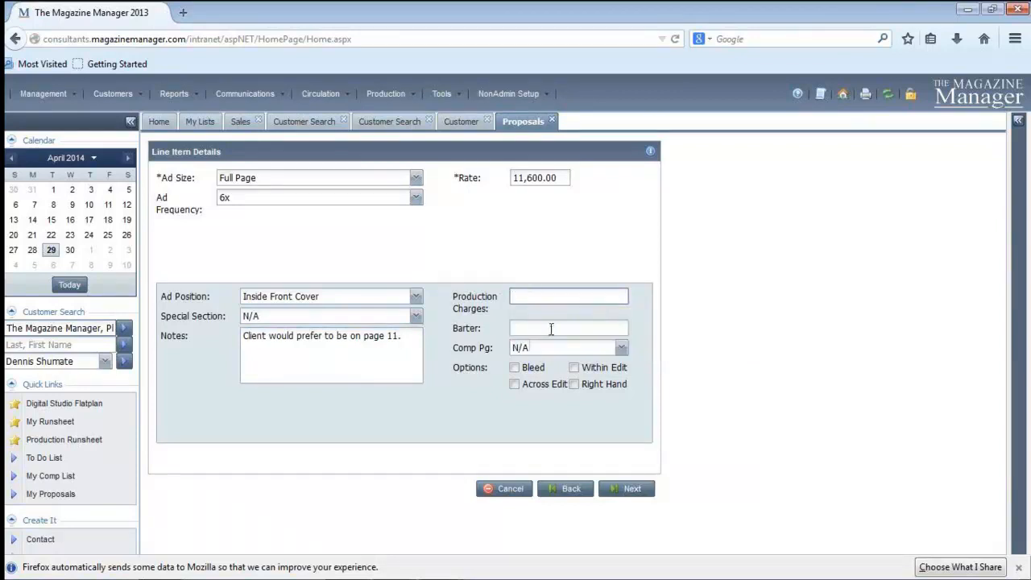
left_click(551, 329)
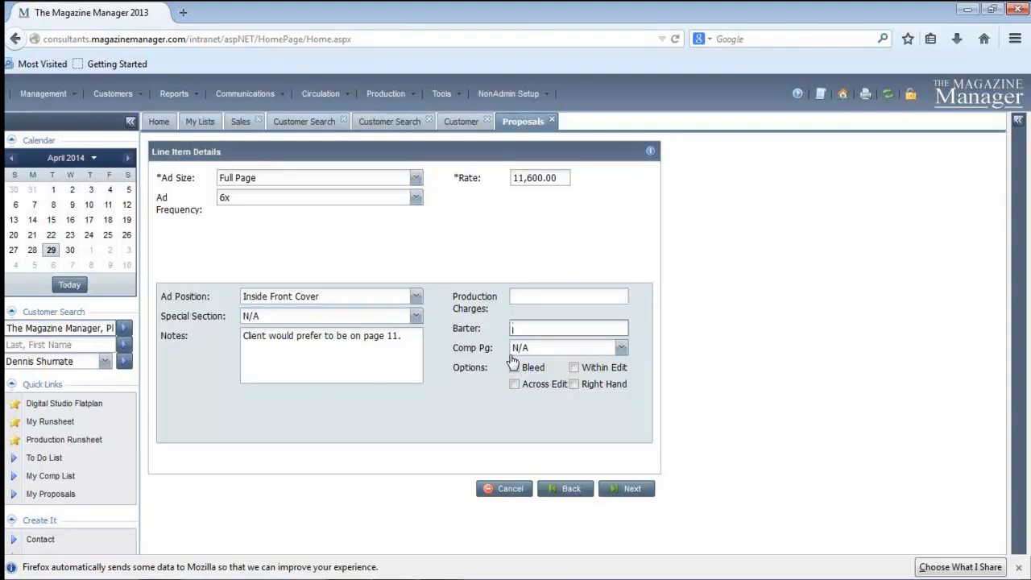
left_click(622, 348)
left_click(520, 498)
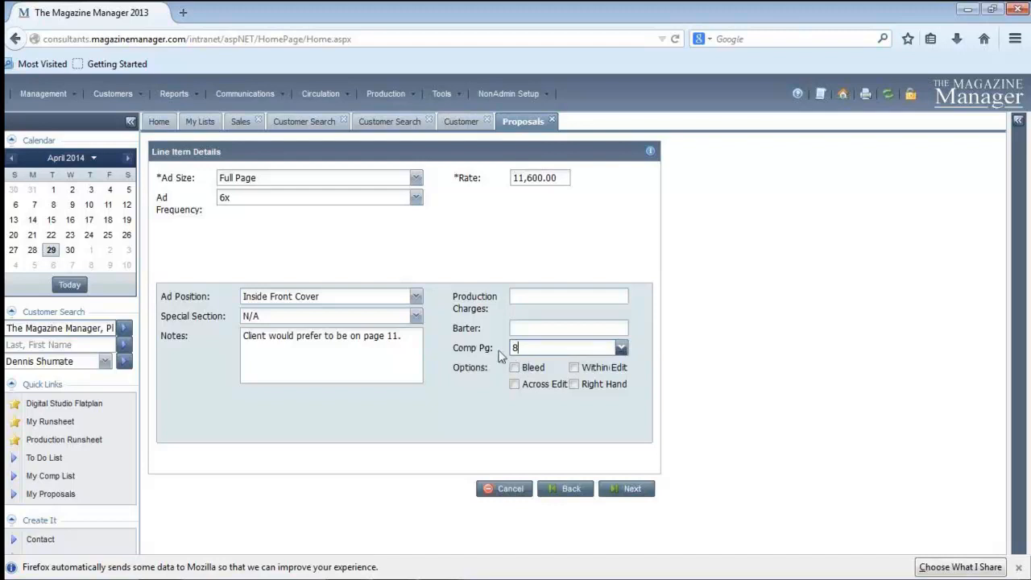
left_click(623, 349)
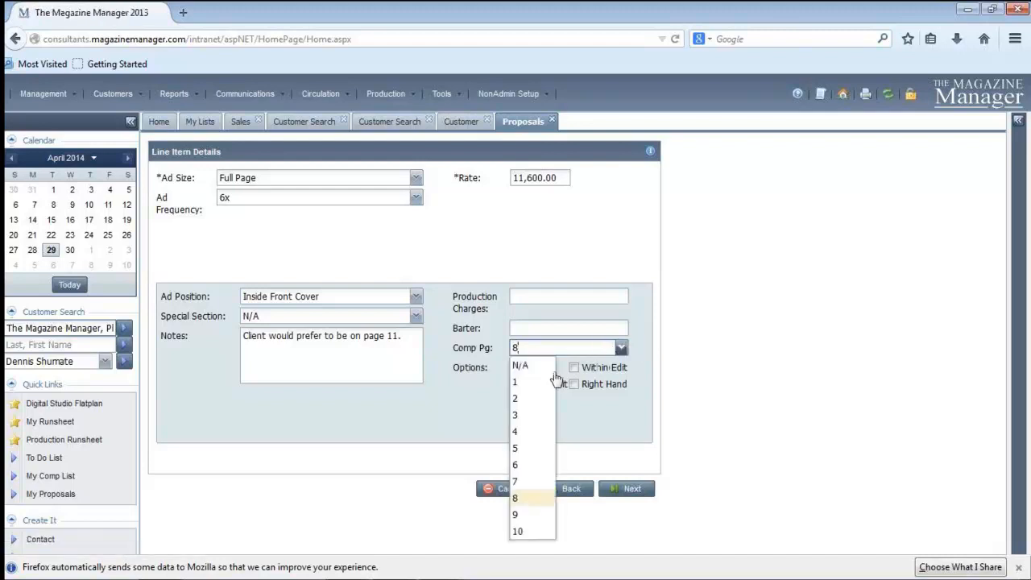
left_click(522, 364)
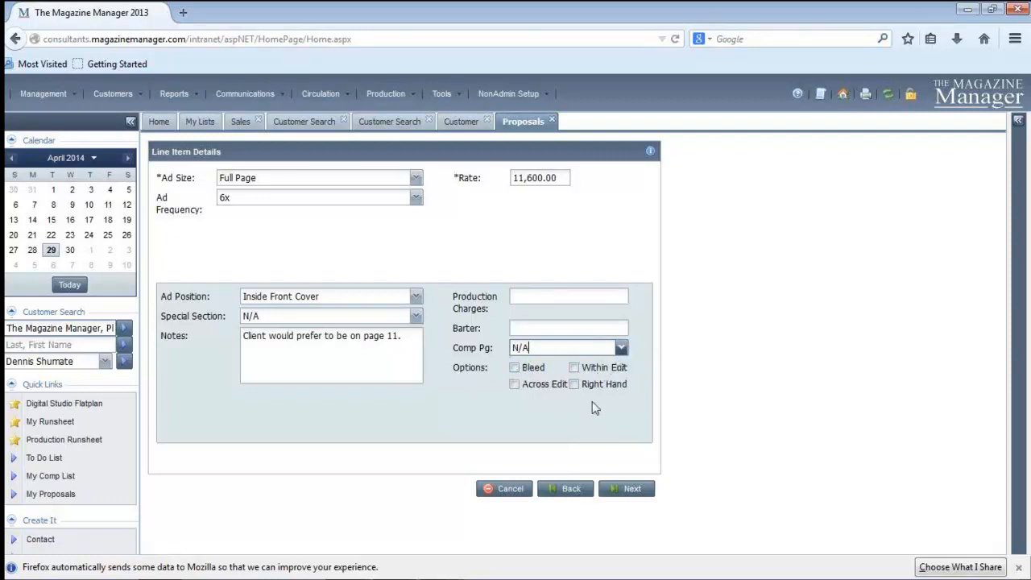
Continue to the rate adjustments and set up a Discount adjustment with an amount of 300.00
left_click(625, 489)
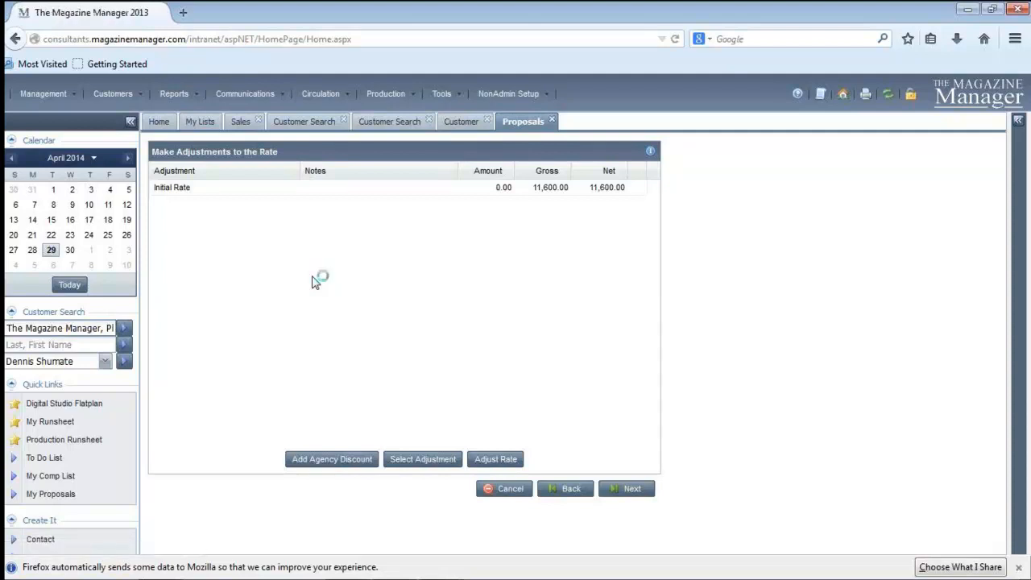
left_click(499, 461)
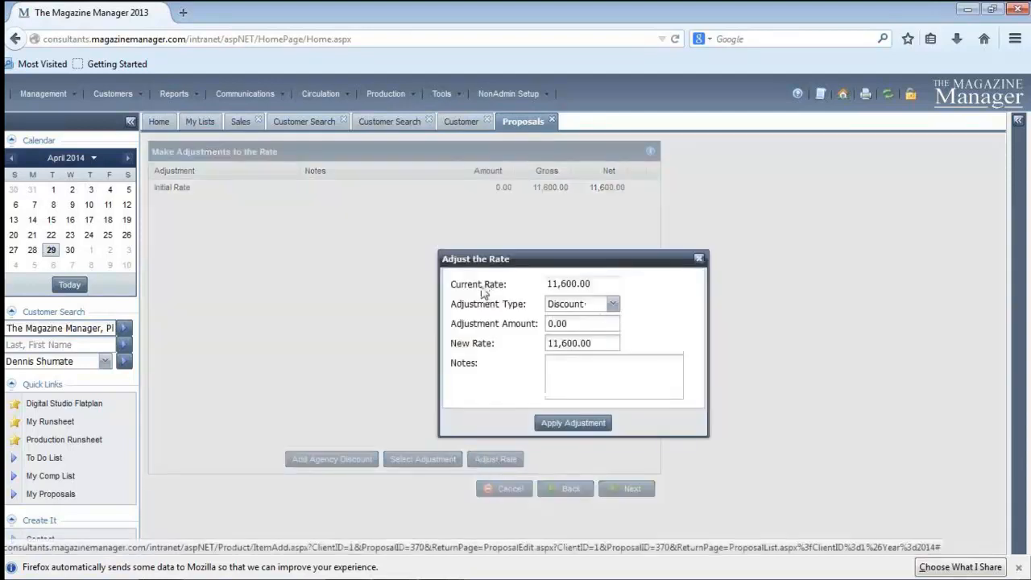
left_click(613, 306)
left_click(556, 338)
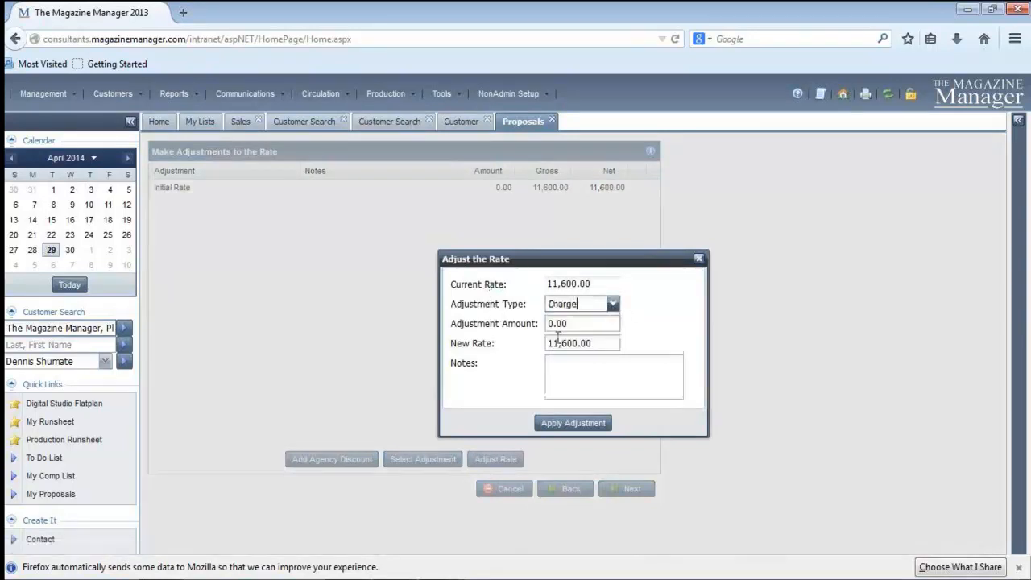
left_click(613, 304)
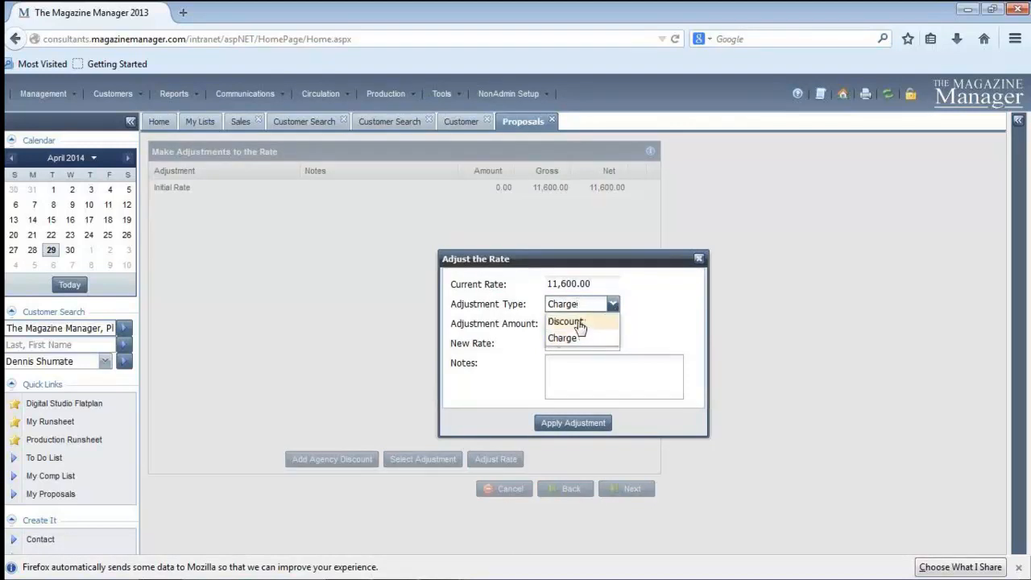
left_click(565, 321)
left_click(586, 323)
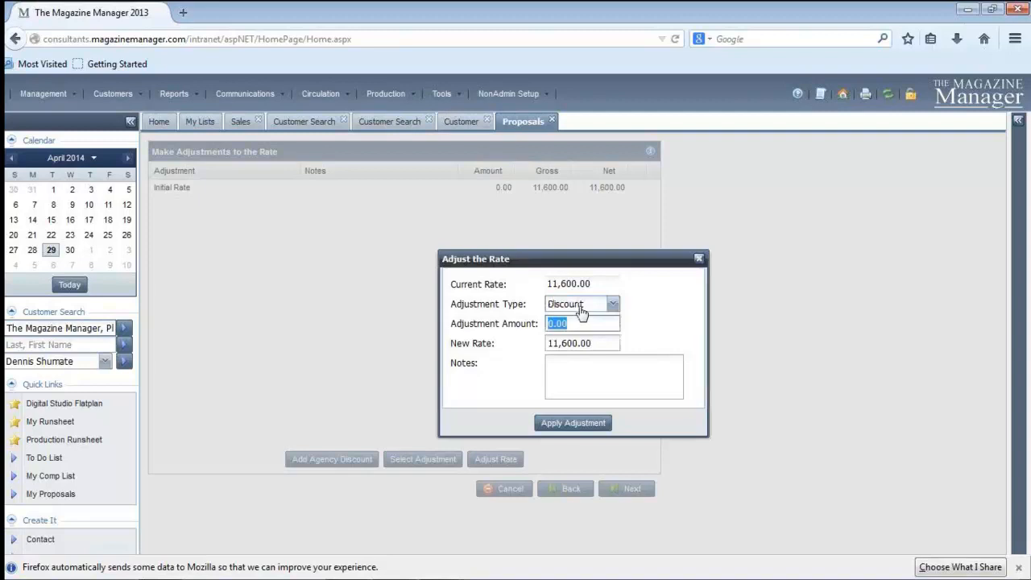
type("300.00")
key("Tab")
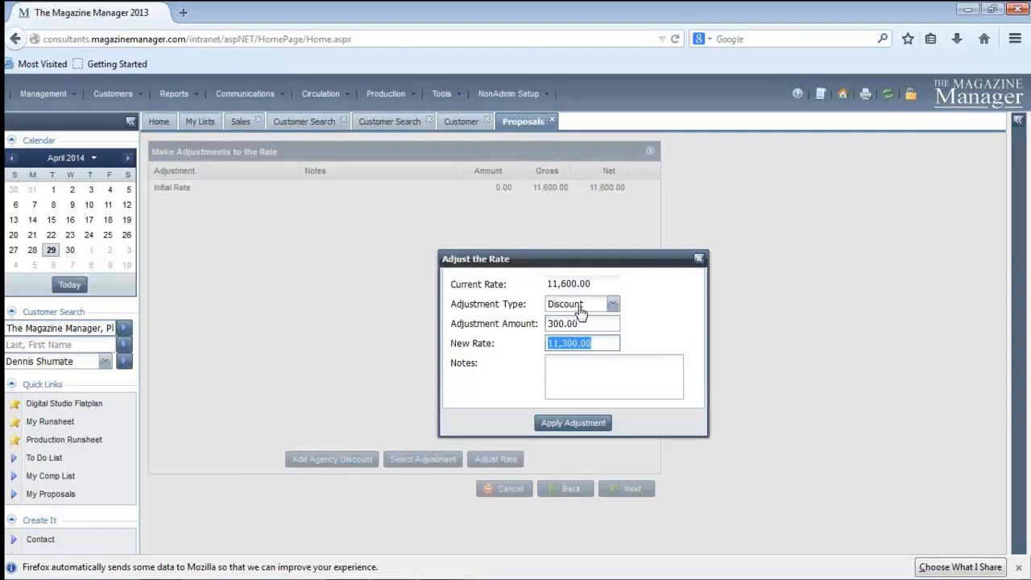
left_click(596, 343)
Add the note "New client discount." to the rate discount and apply the adjustment
left_click(582, 375)
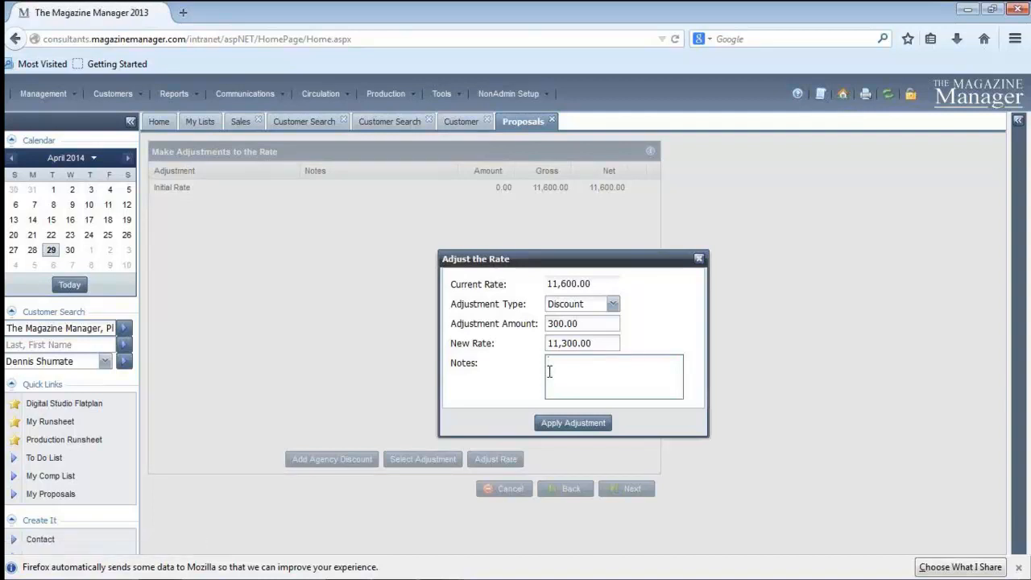
type("New client discount.")
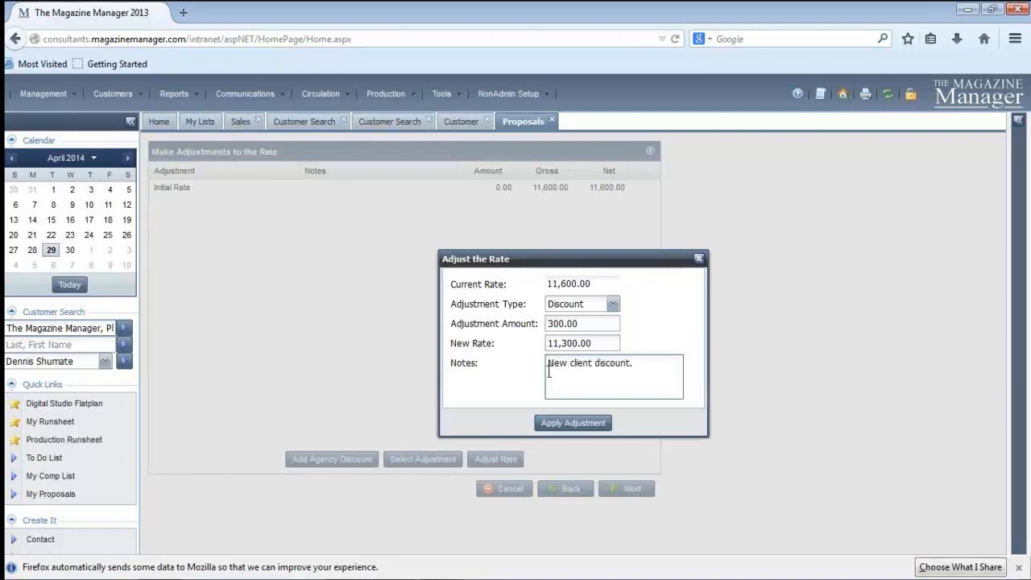
left_click(577, 426)
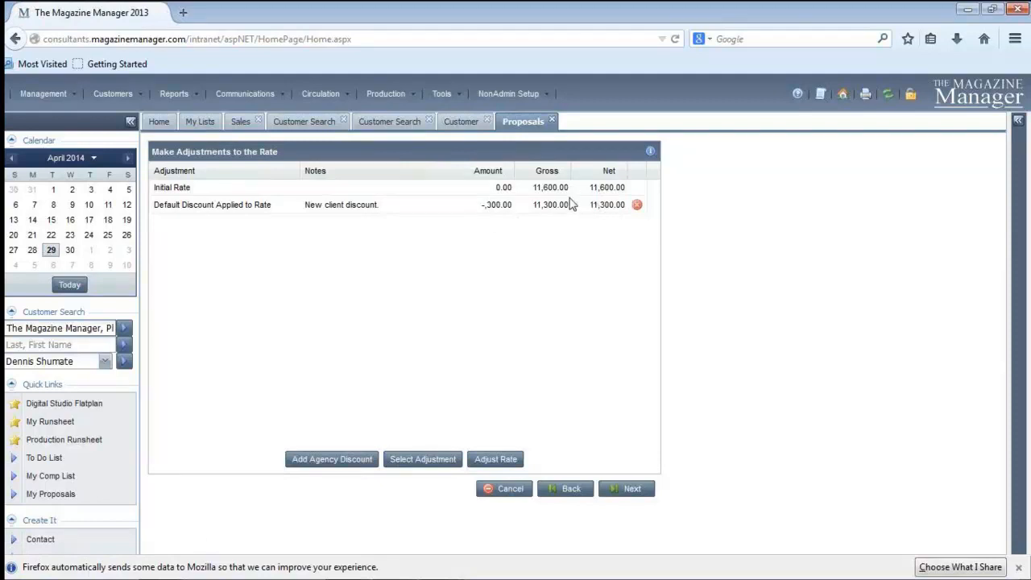
Review the agency discount percentage setting and close it without applying
left_click(332, 468)
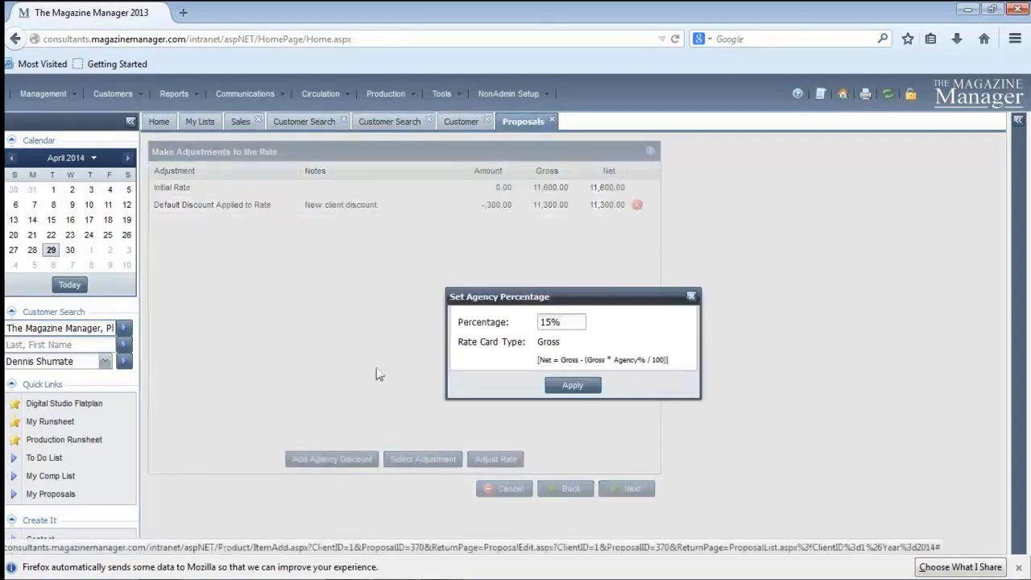
left_click(581, 323)
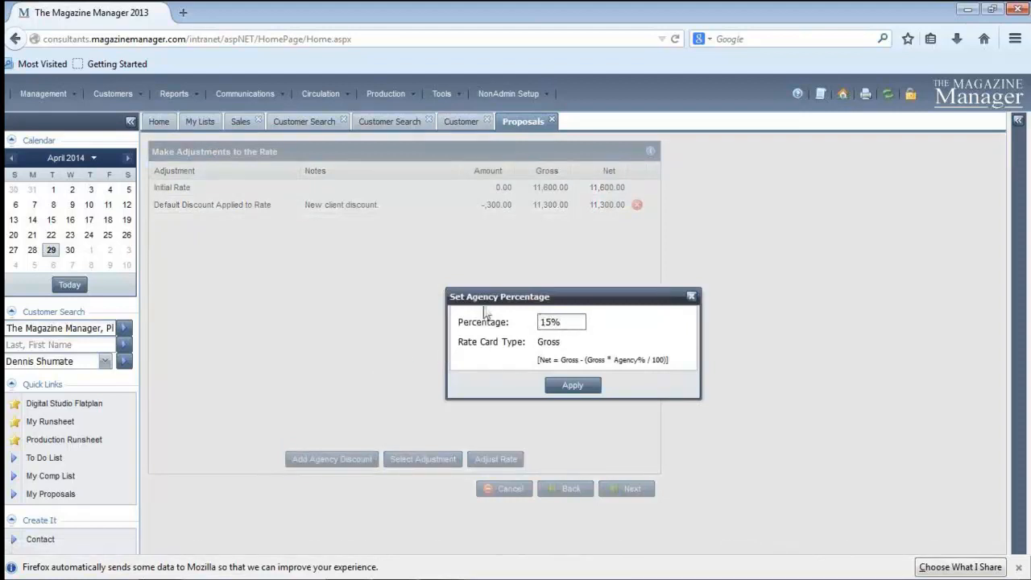
left_click(692, 300)
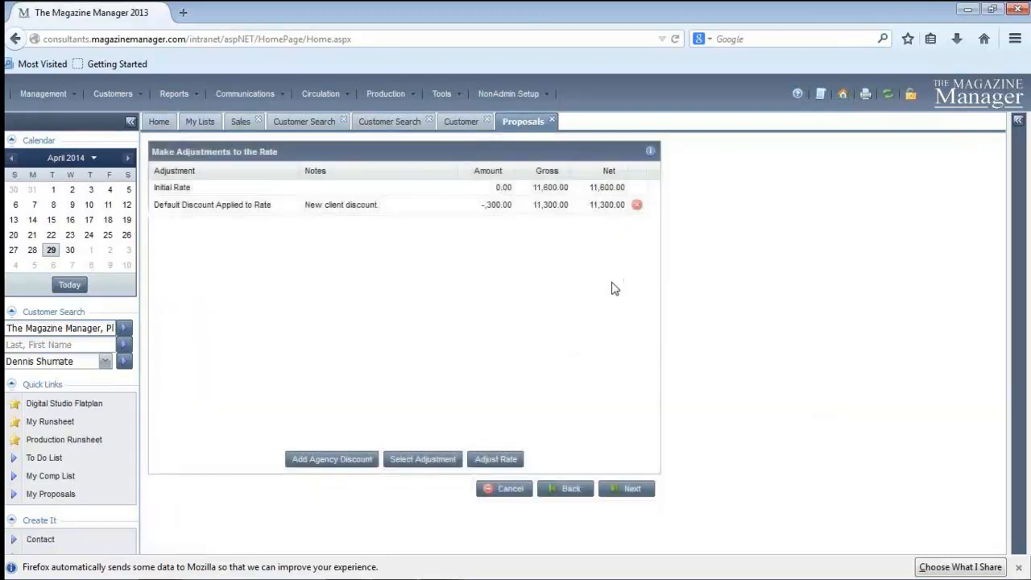
Choose the predefined $50 Donation Charge adjustment for the rate and try to apply it without a note
left_click(420, 461)
left_click(689, 305)
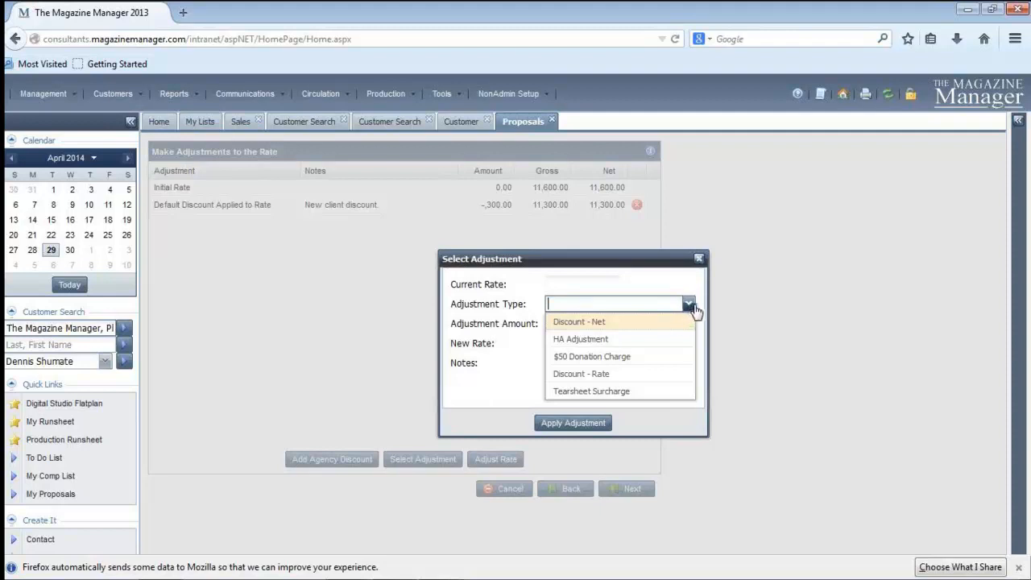
left_click(612, 359)
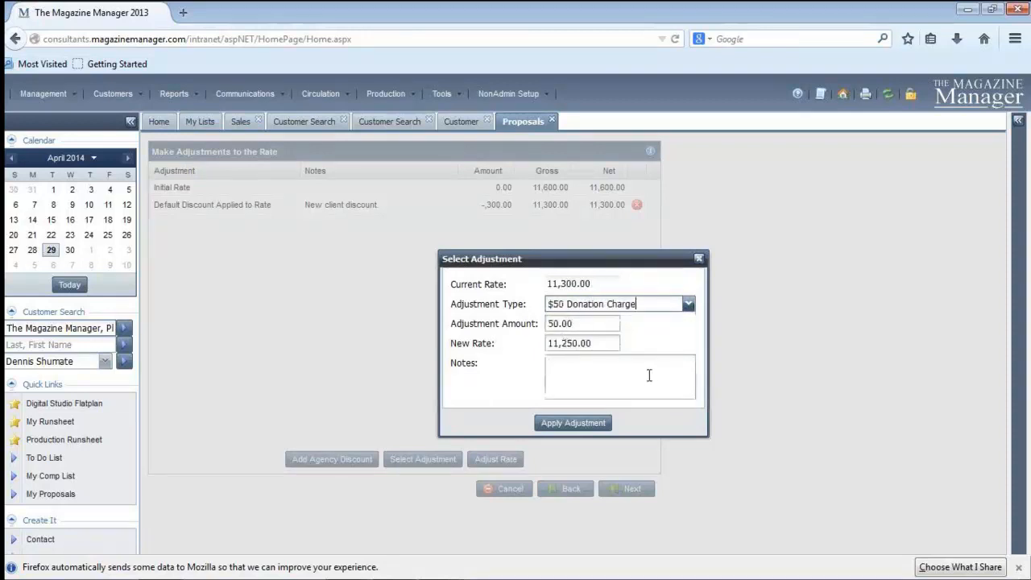
left_click(587, 427)
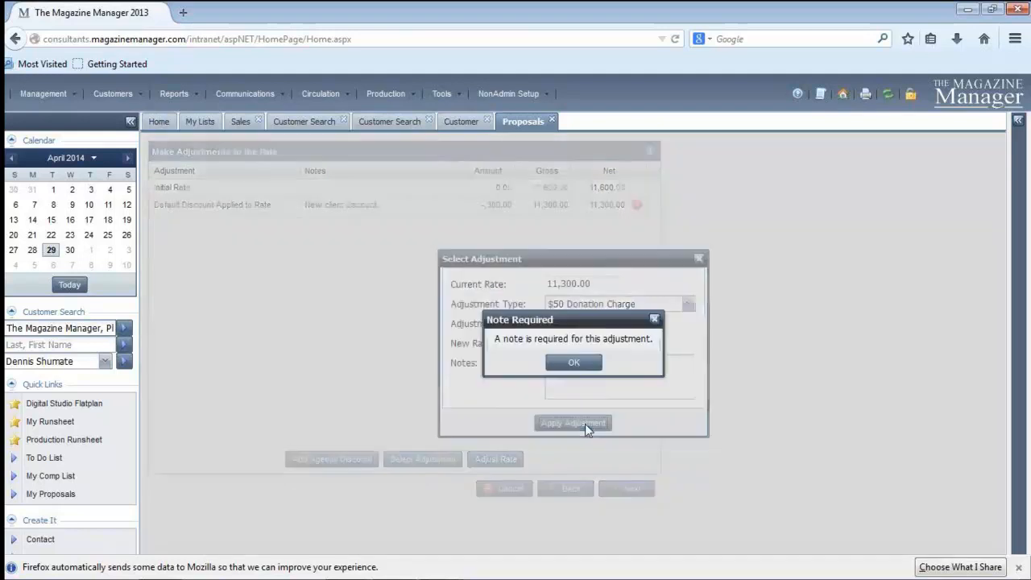
left_click(572, 364)
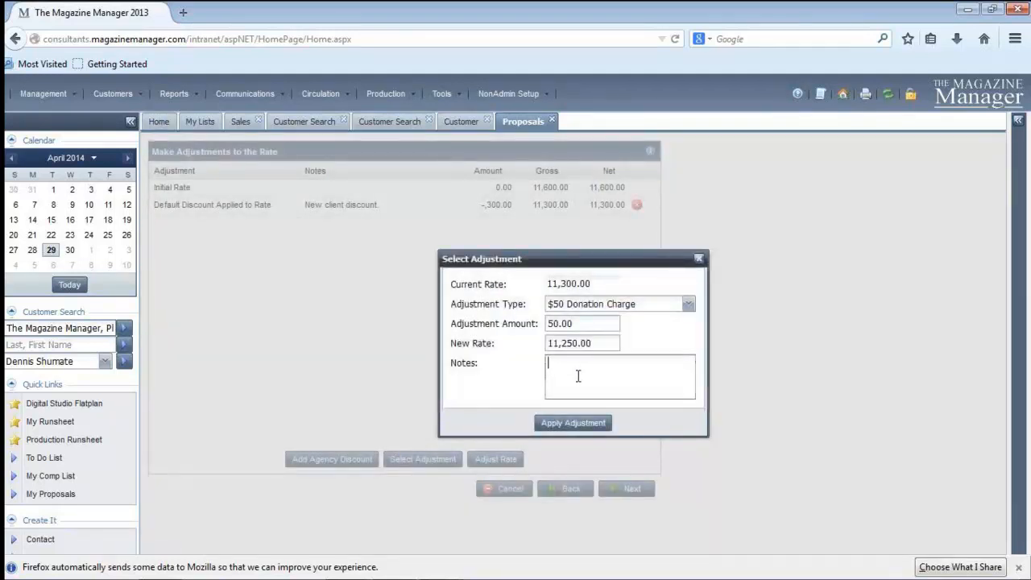
Enter the note "Goodwill donation from client." for the donation charge and apply the adjustment
type("Goodwill Donation from client.")
left_click(567, 424)
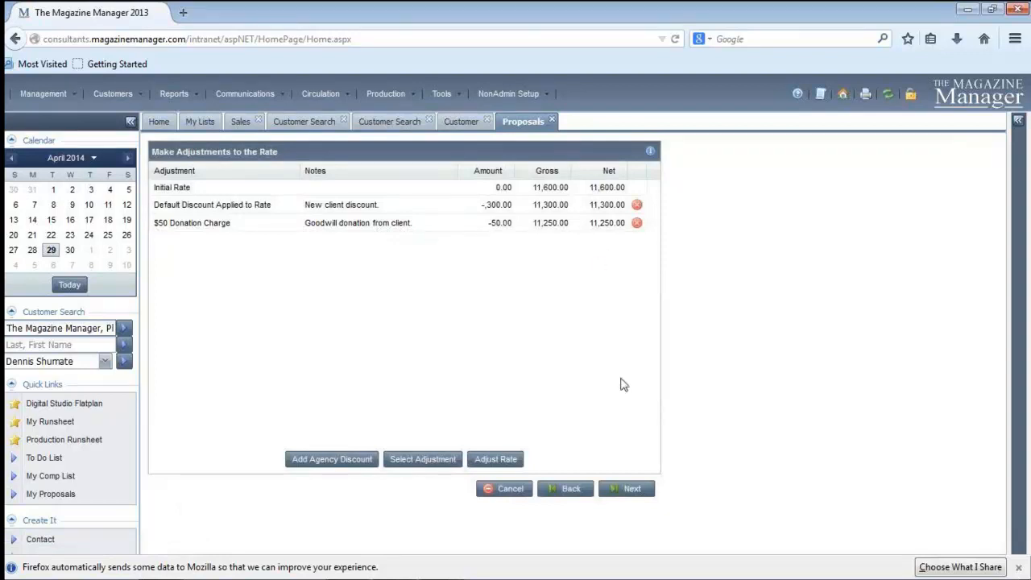
Continue to the custom data, keep the probability at 90, and proceed to the commission assignment
left_click(626, 489)
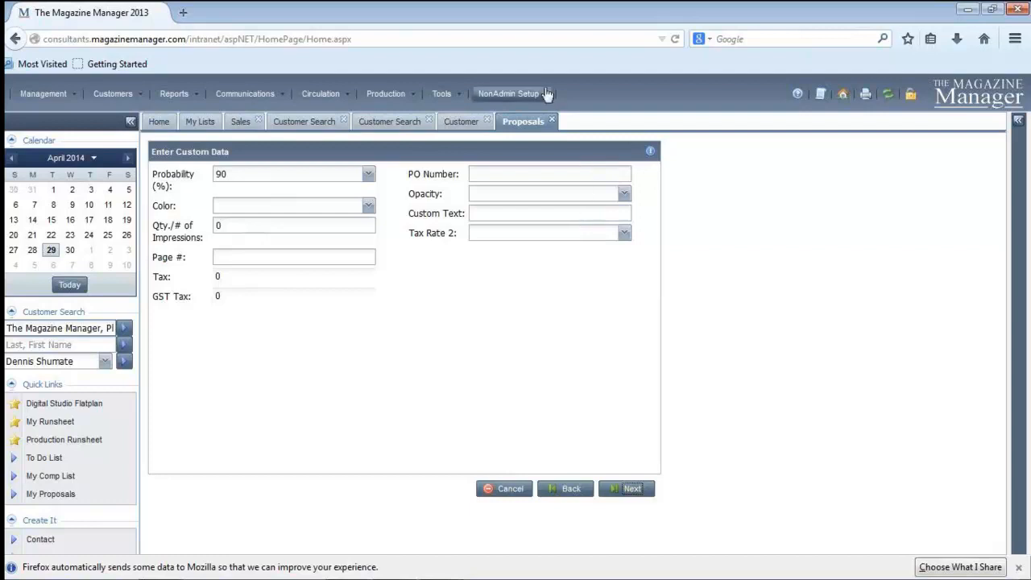
left_click(367, 179)
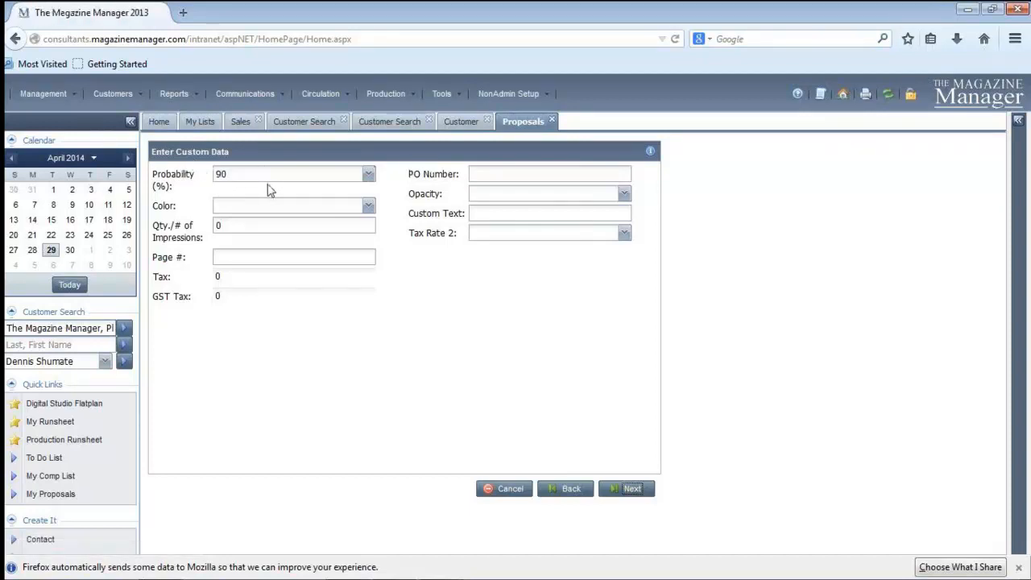
left_click(368, 174)
left_click(311, 197)
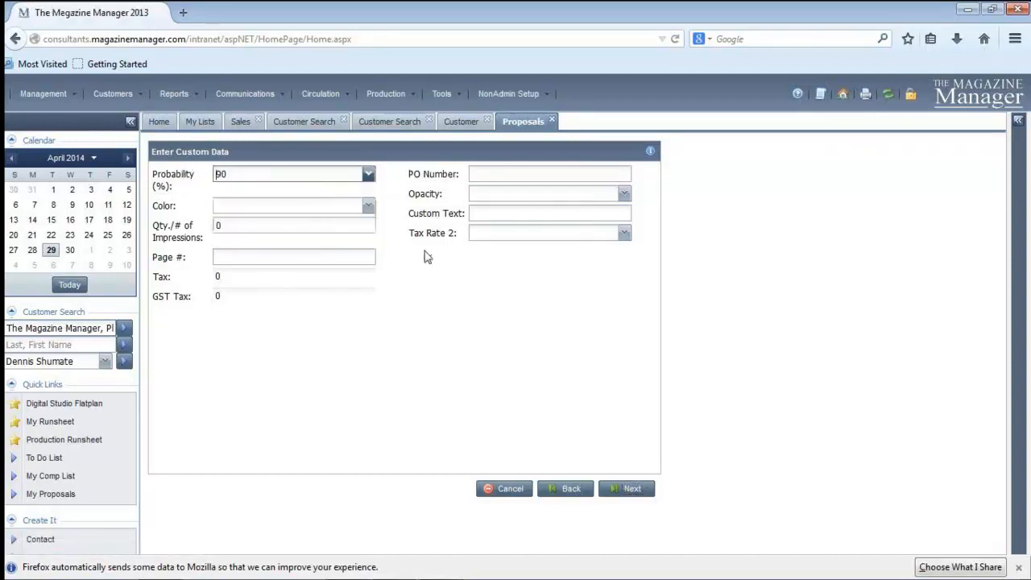
left_click(632, 490)
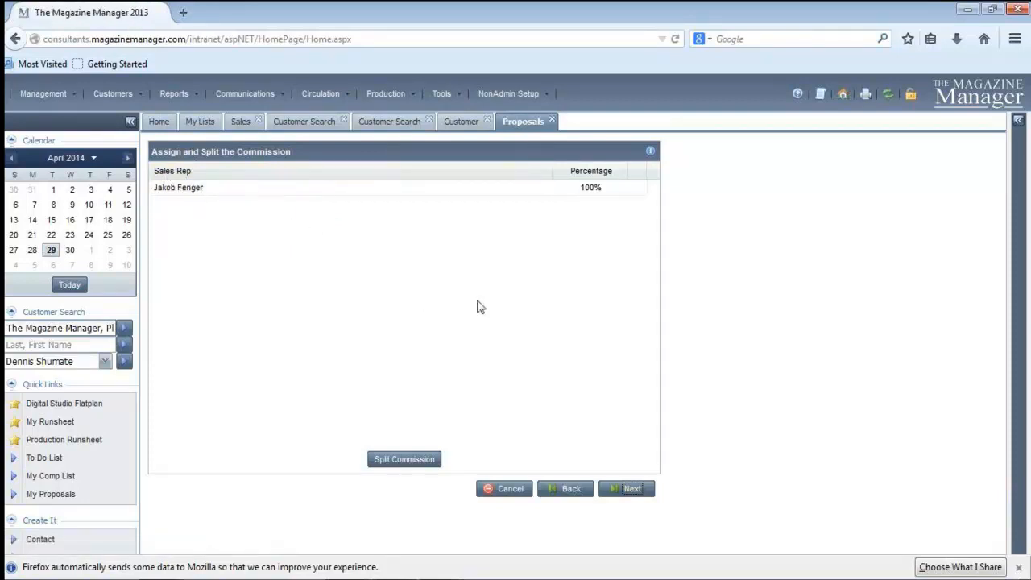
Split the commission and assign the unassigned 50% share to a second sales rep
left_click(397, 463)
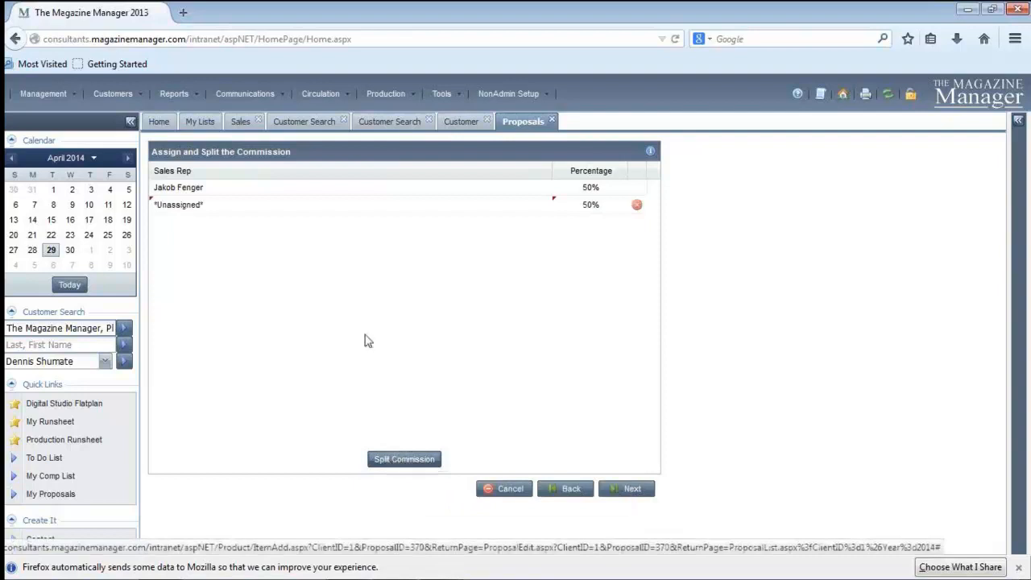
left_click(217, 208)
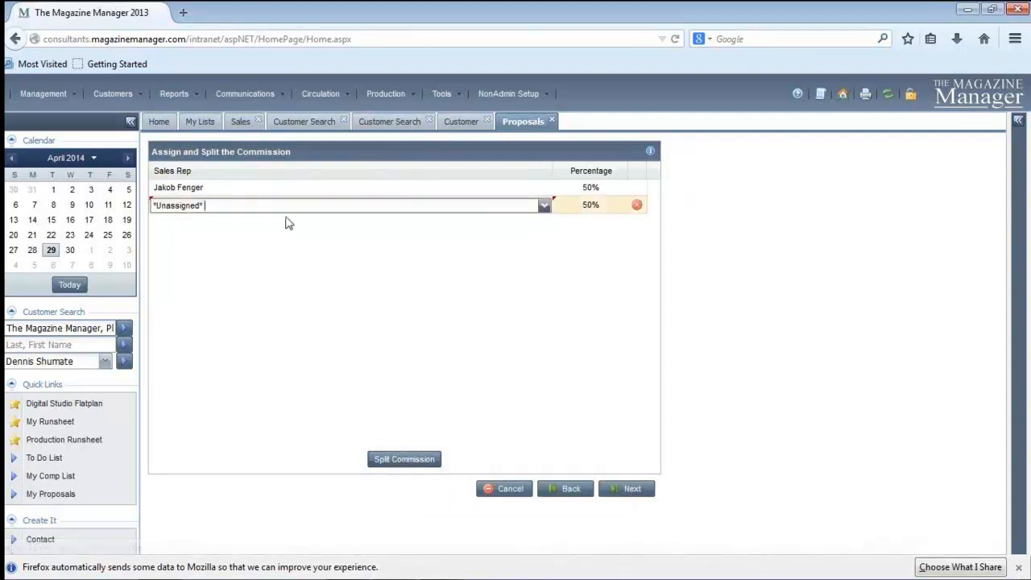
left_click(547, 208)
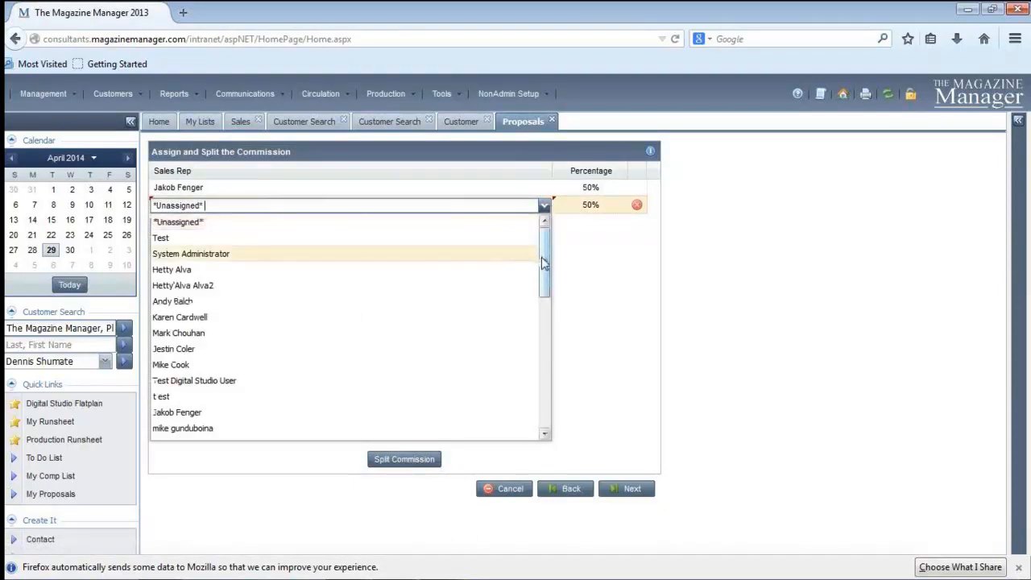
left_click_drag(545, 266, 551, 397)
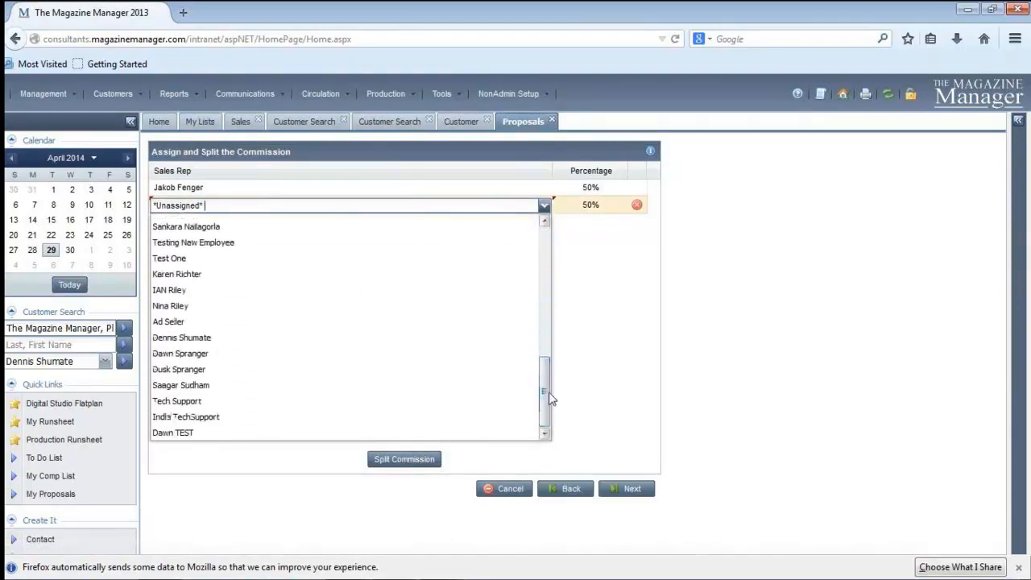
left_click(224, 339)
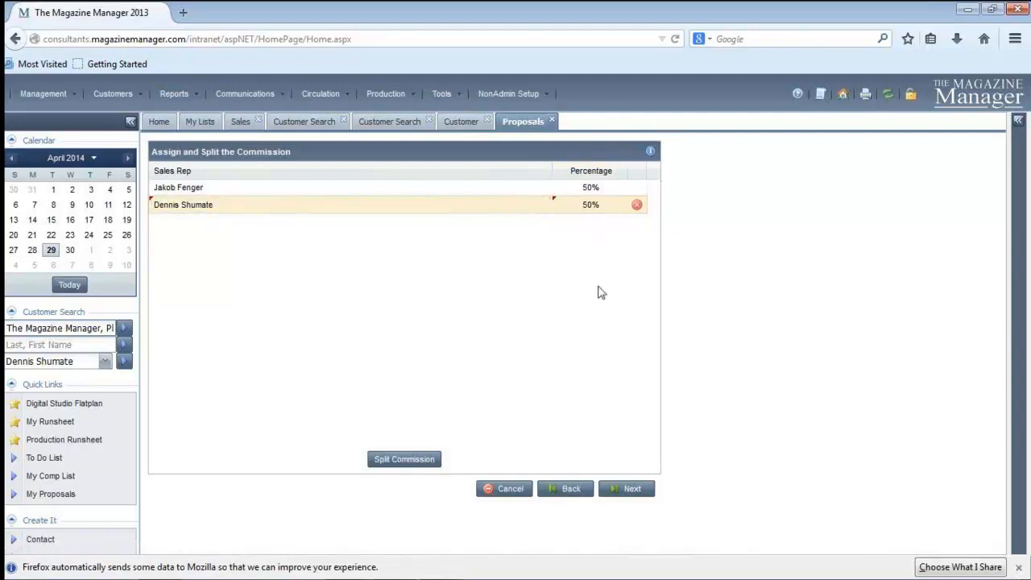
left_click(602, 211)
Remove the second sales rep from the commission split and set the remaining rep's percentage to 100
left_click(637, 206)
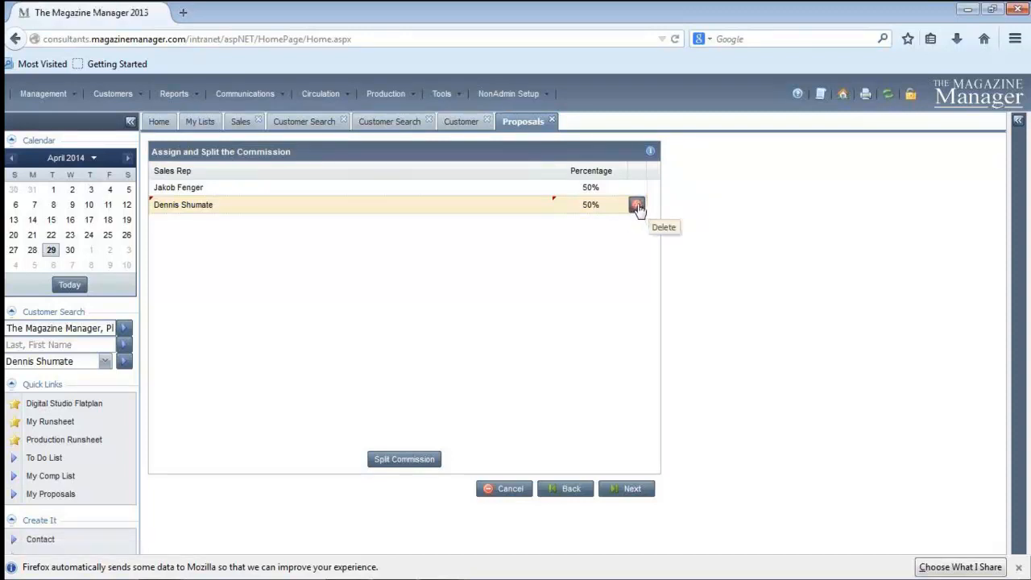
left_click(594, 189)
type("100")
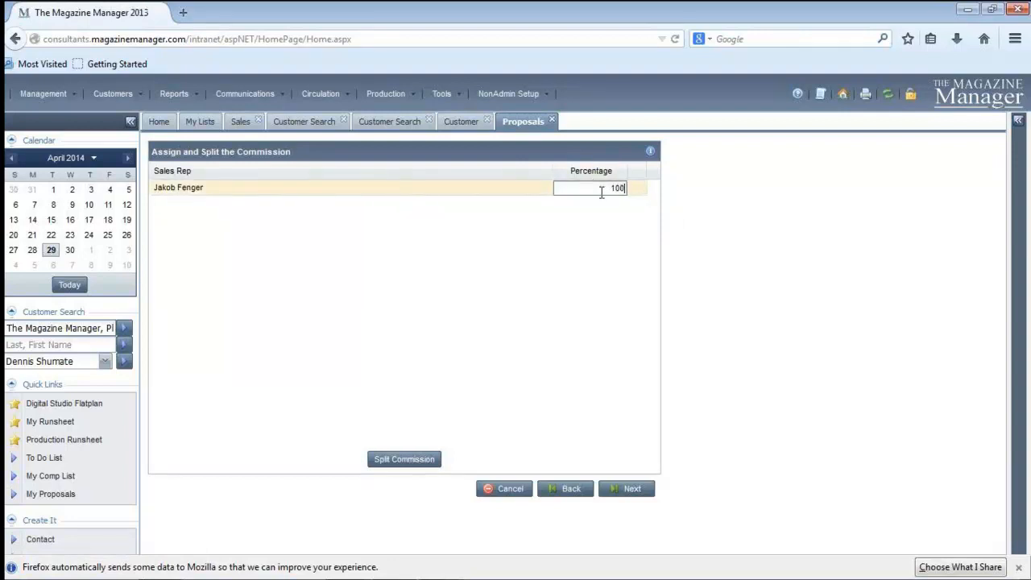
right_click(612, 178)
left_click(580, 256)
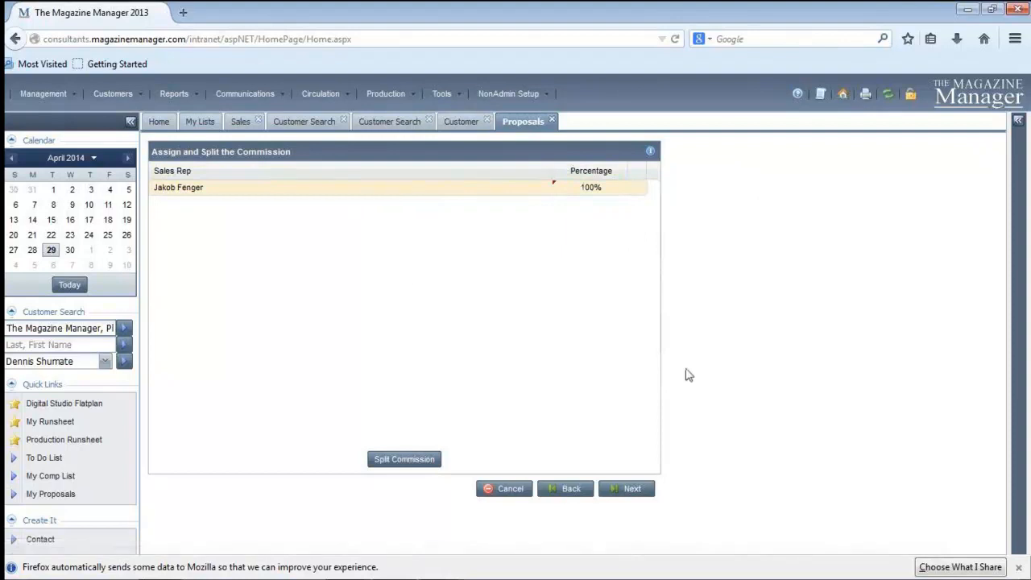
Set the line item's billing contact to the contact listed right after the default one and proceed to issue selection
left_click(624, 489)
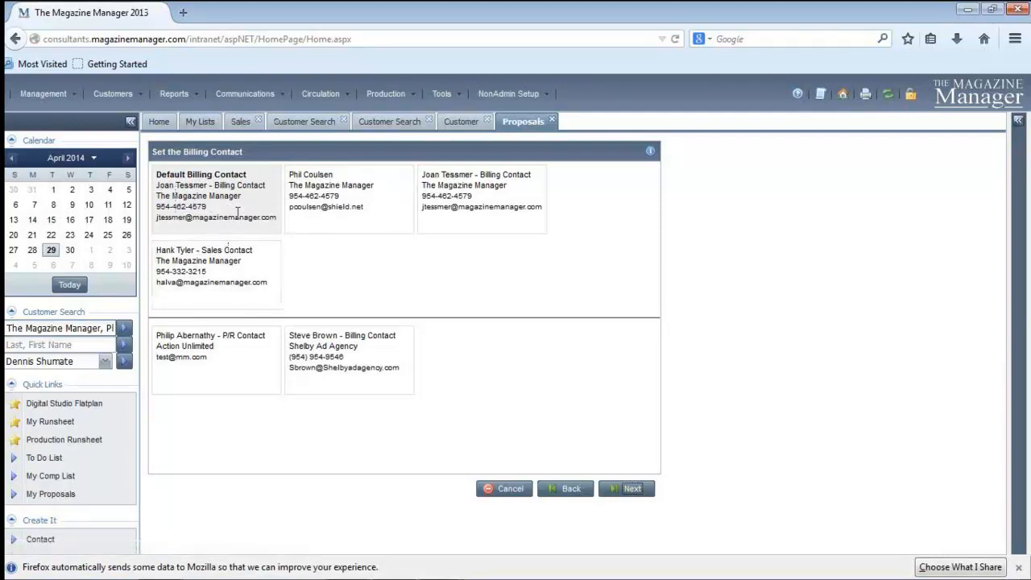
left_click(362, 208)
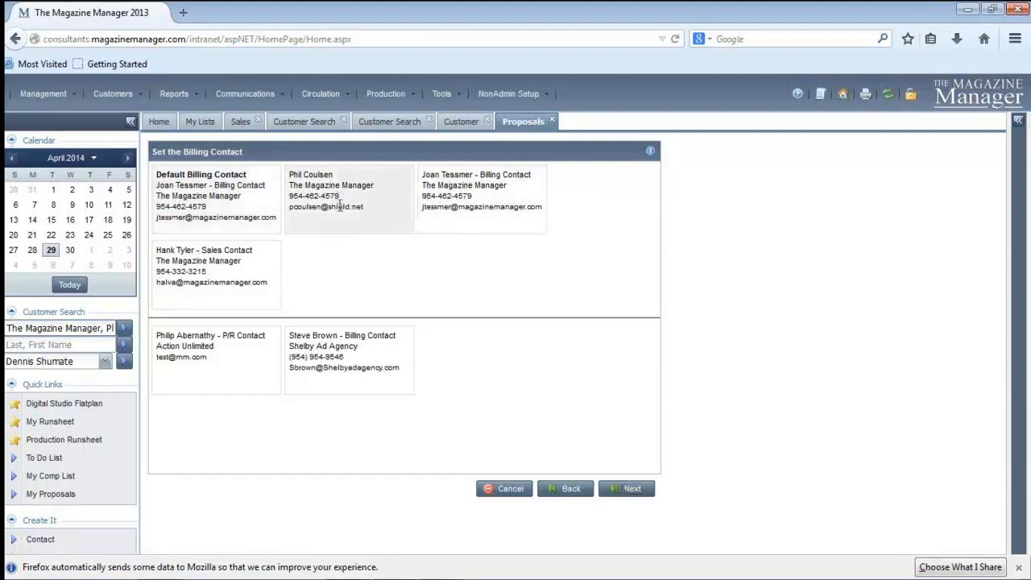
left_click(577, 489)
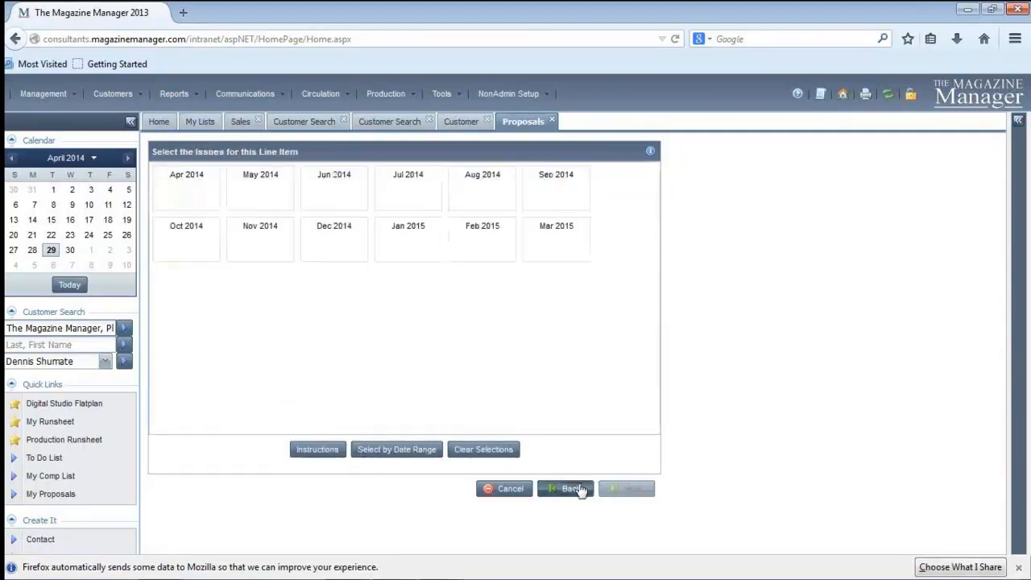
left_click(574, 488)
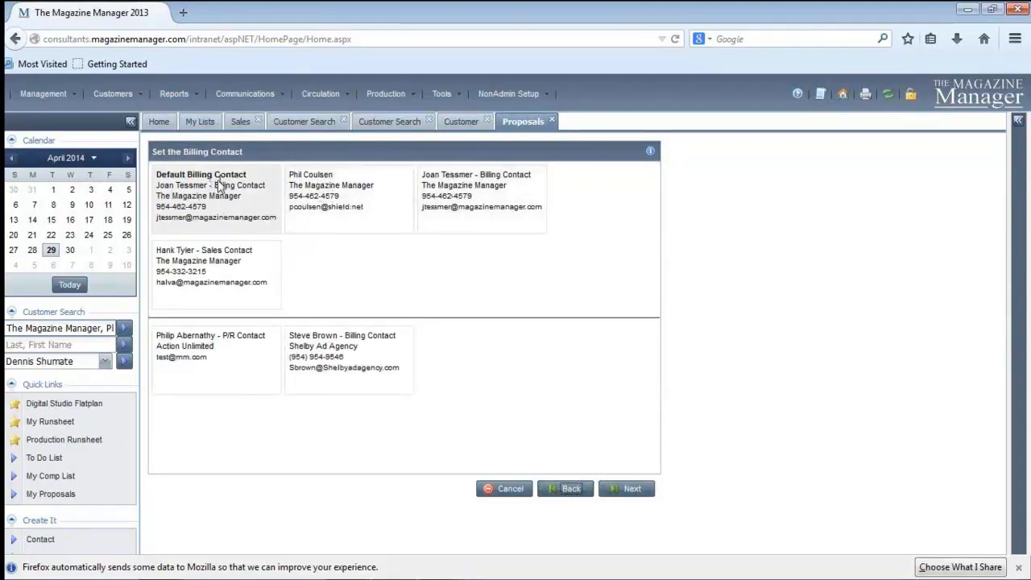
left_click(633, 489)
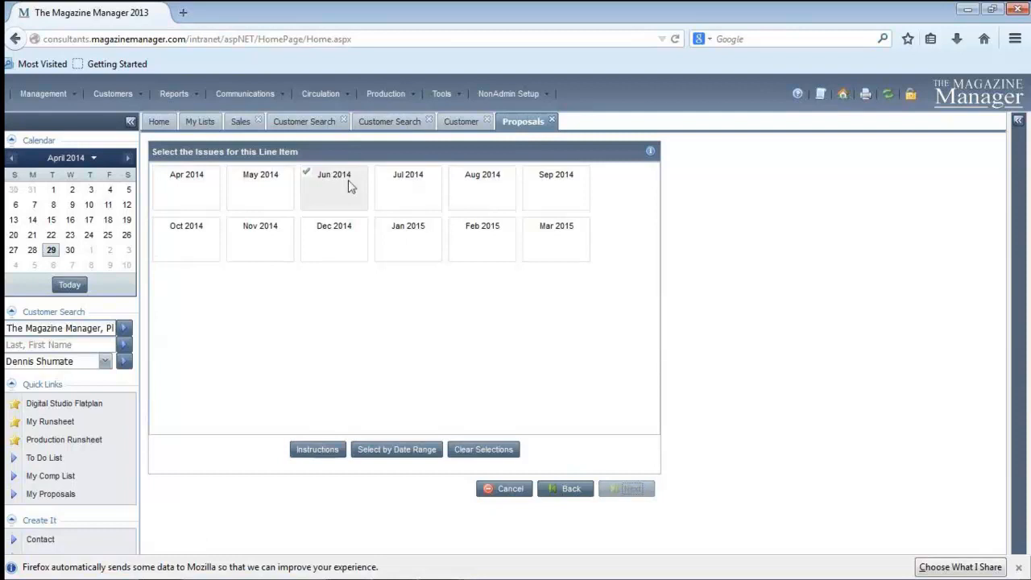
Select the Aug 2014 issue for the line item and finish adding it to the proposal
left_click(466, 201)
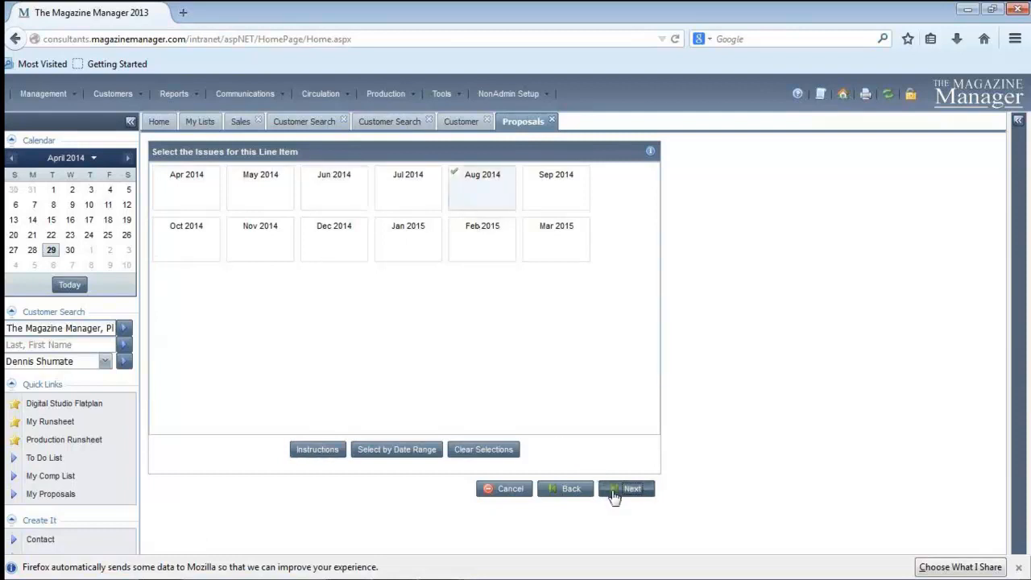
left_click(613, 494)
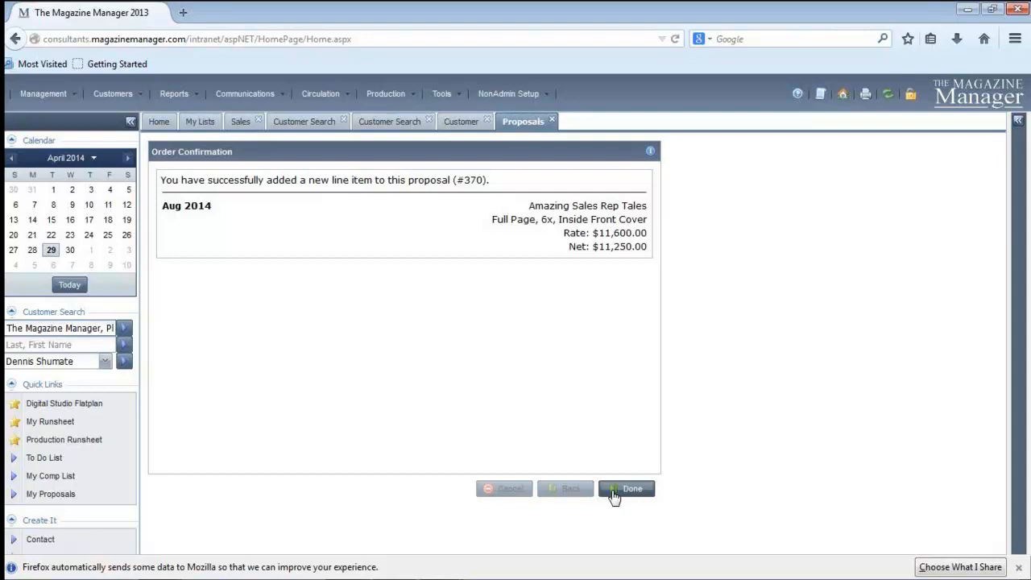
left_click(614, 493)
left_click(647, 491)
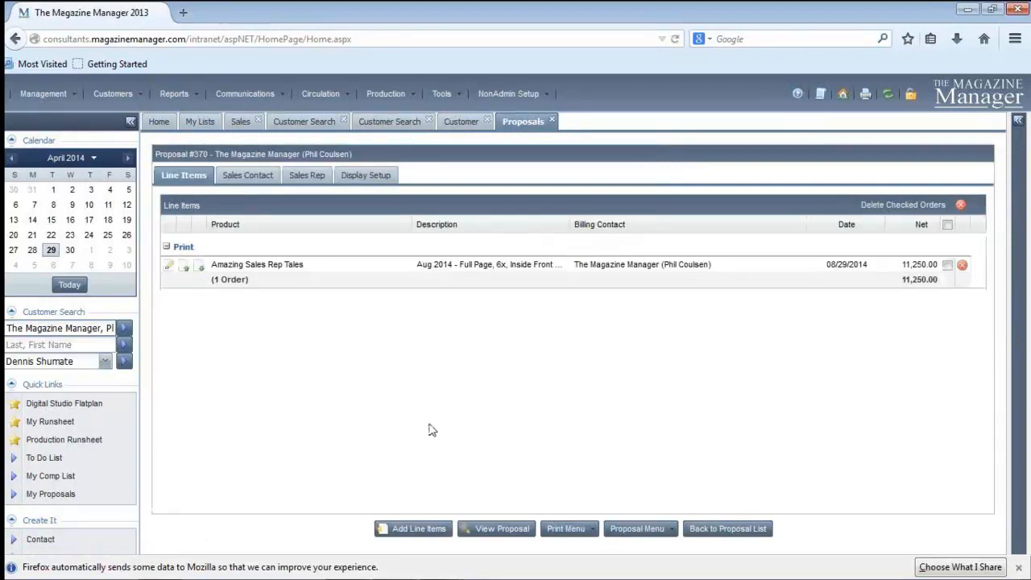
Preview the full proposal document, from the line item pricing to the terms and signature area, and close the preview
left_click(484, 532)
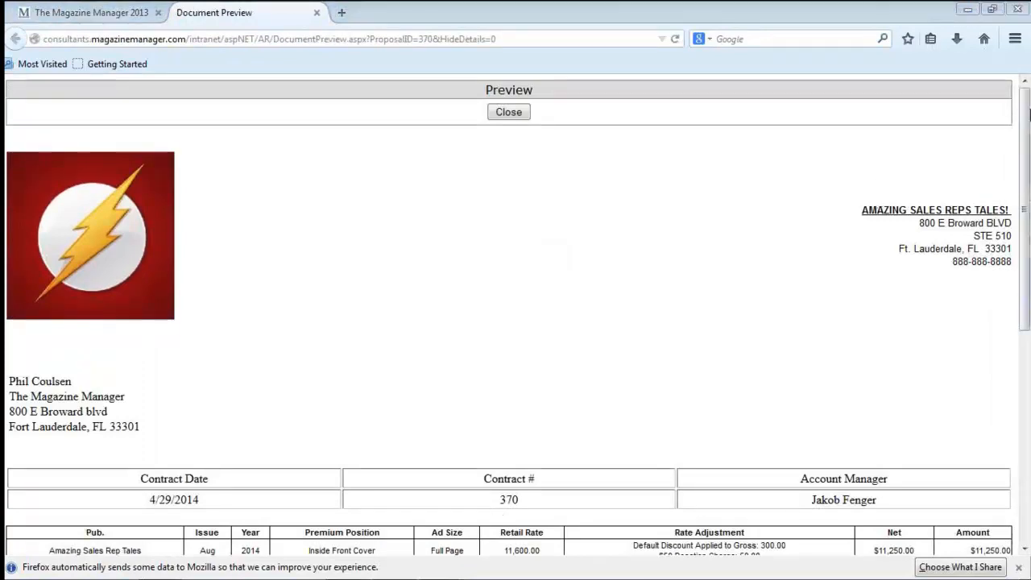
scroll(1027, 116, "down", 5)
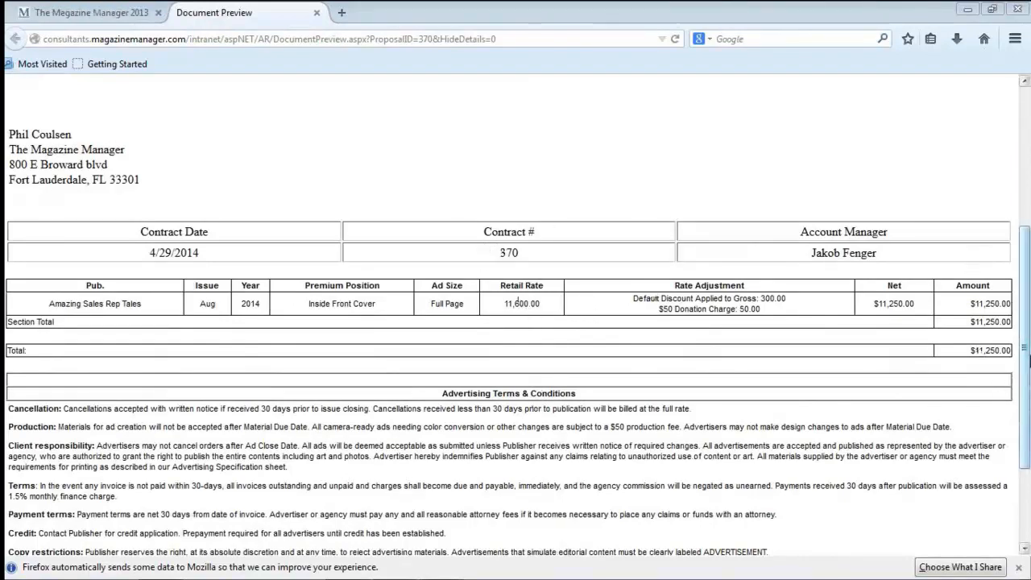
left_click_drag(1025, 370, 1022, 483)
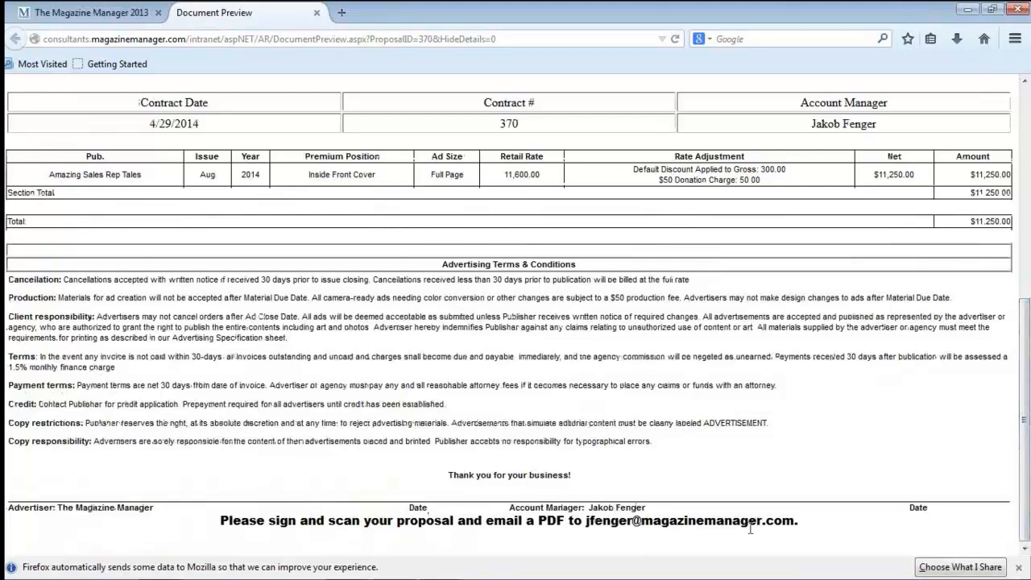
left_click_drag(1025, 493, 1025, 280)
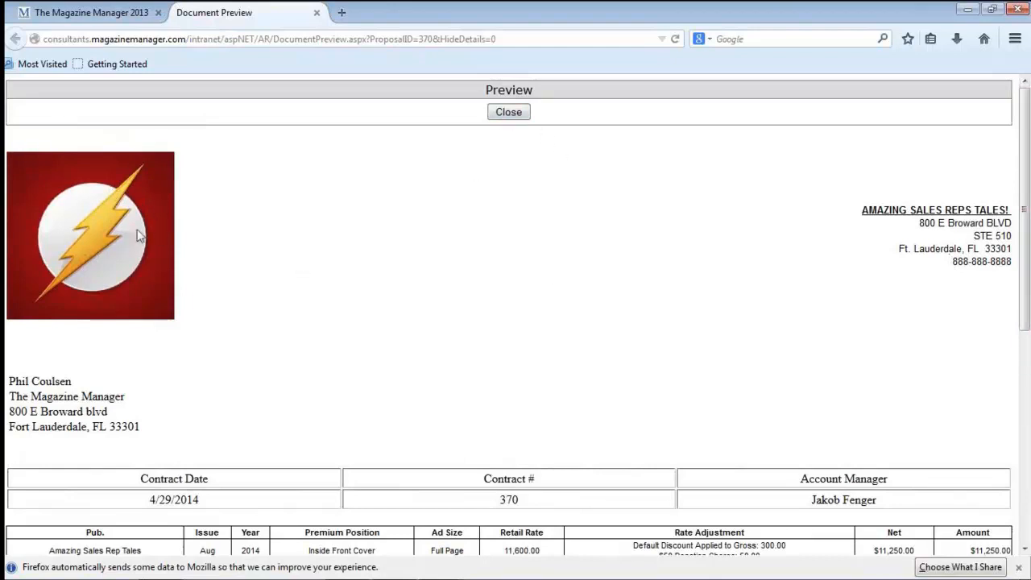
left_click(510, 112)
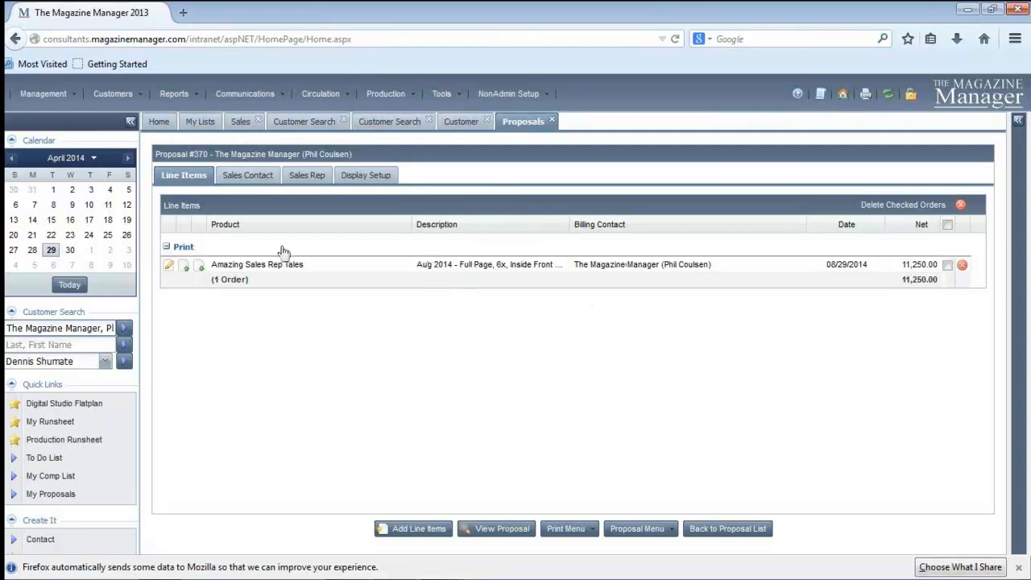
Change the Amazing Sales Rep Tales line item's issue to Jul 2014 and save the item
left_click(171, 269)
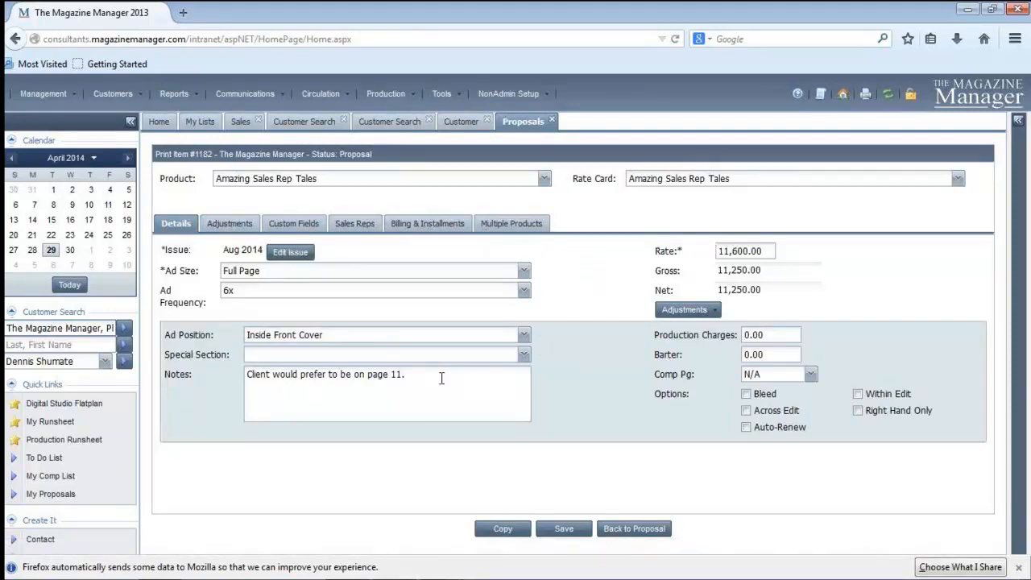
left_click(286, 254)
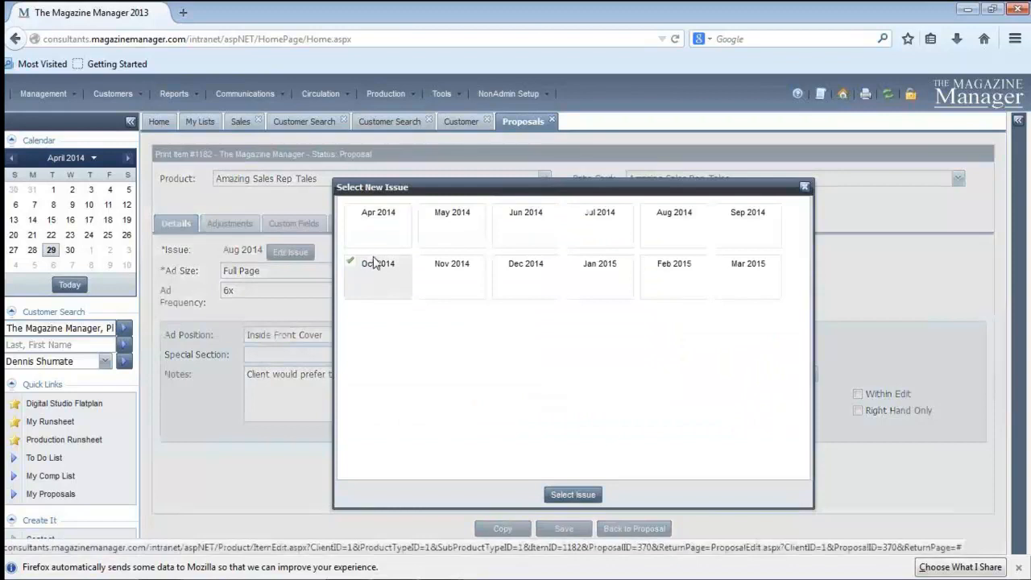
left_click(588, 234)
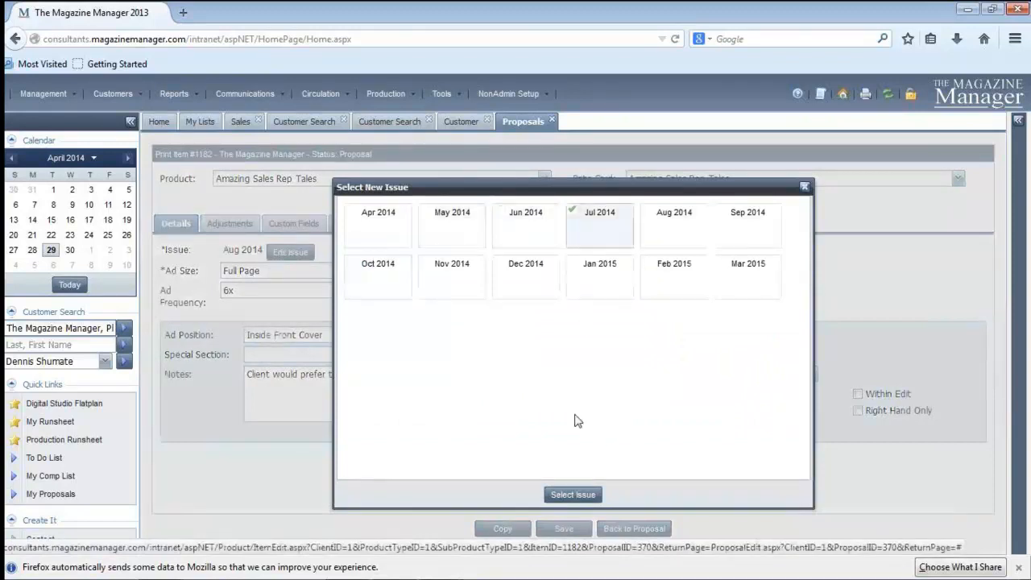
left_click(572, 494)
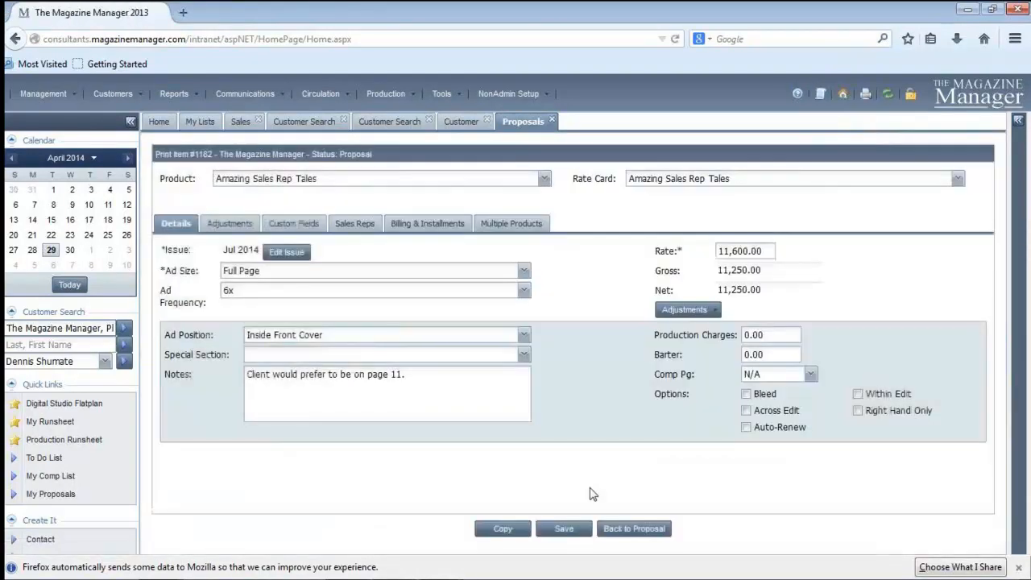
left_click(560, 528)
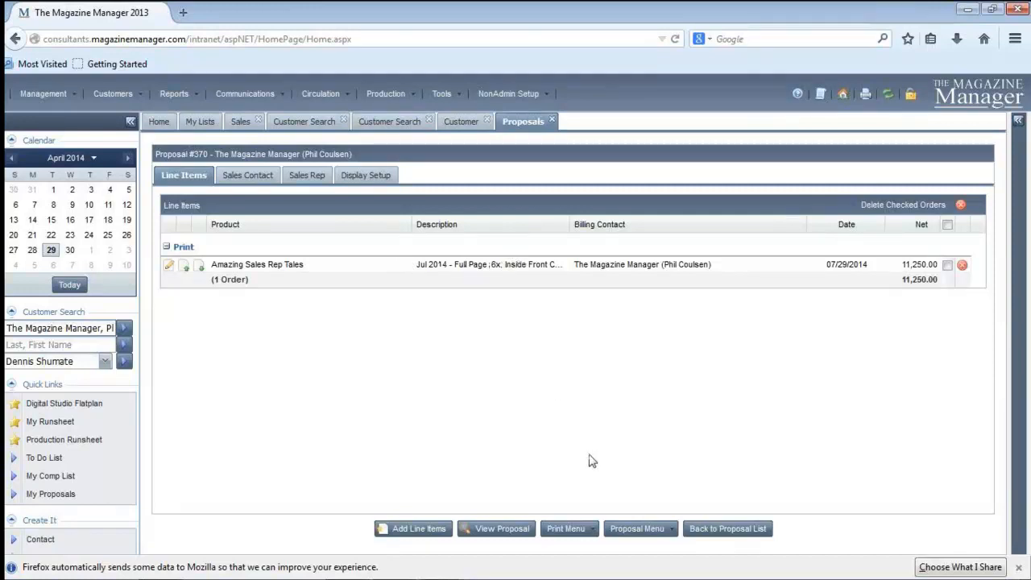
Print the proposal to PDF and save the file to disk
left_click(587, 533)
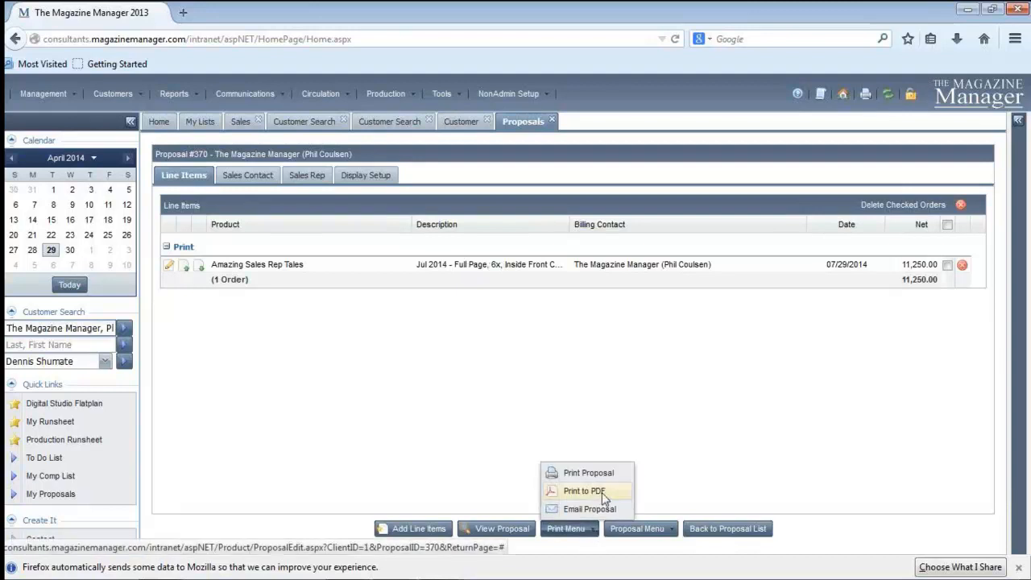
left_click(602, 492)
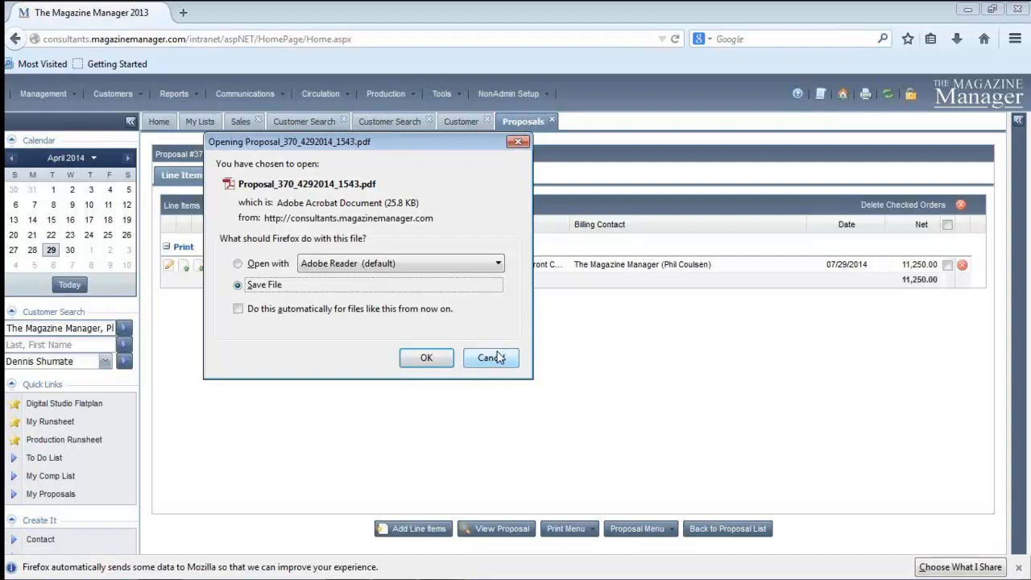
left_click(439, 362)
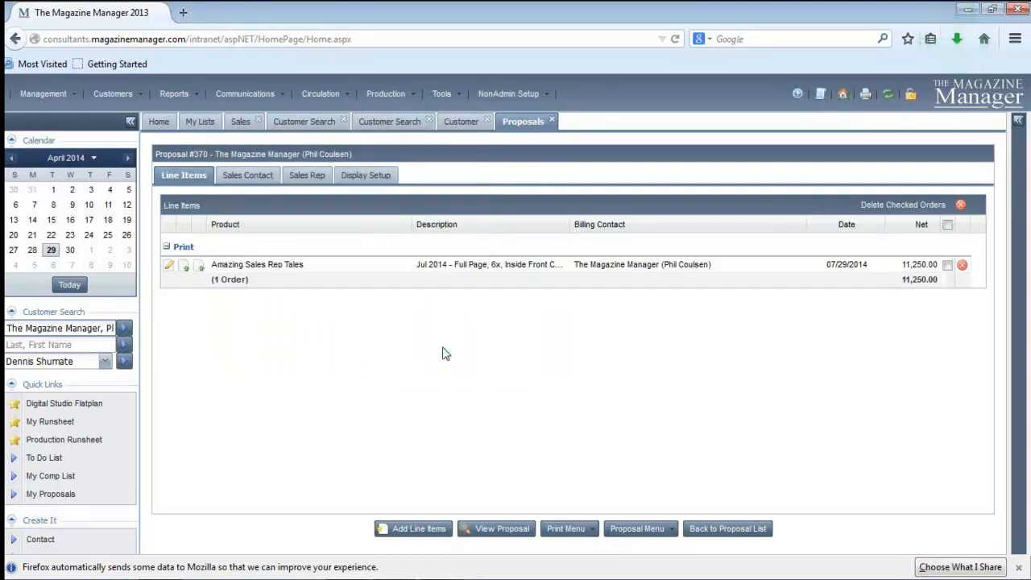
Refresh the customer record and check the recent notes and activity for the proposal's PDF entry, following its proposal link
left_click(459, 122)
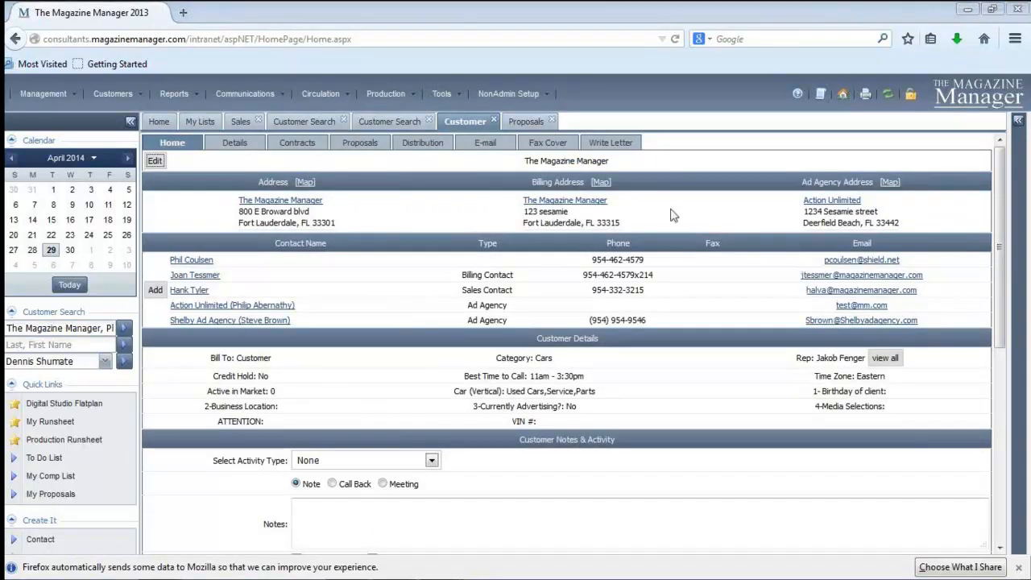
left_click(888, 94)
scroll(981, 317, "down", 5)
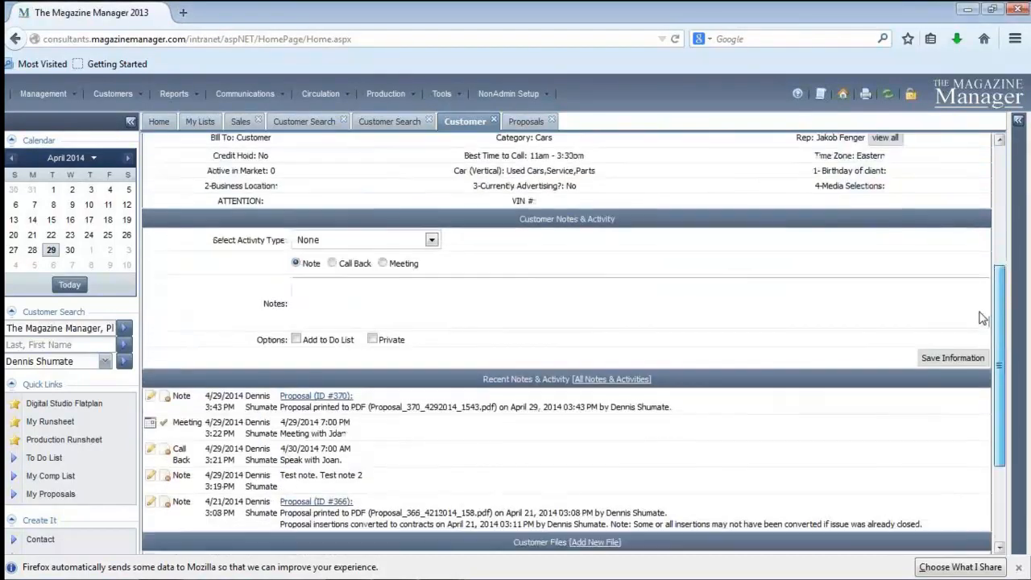
left_click_drag(980, 313, 979, 306)
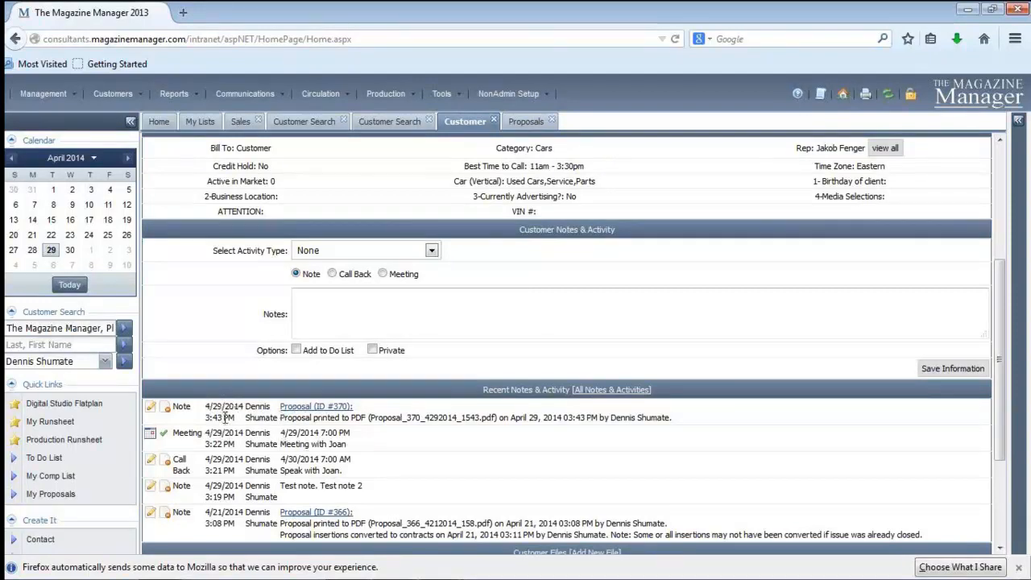
left_click(338, 408)
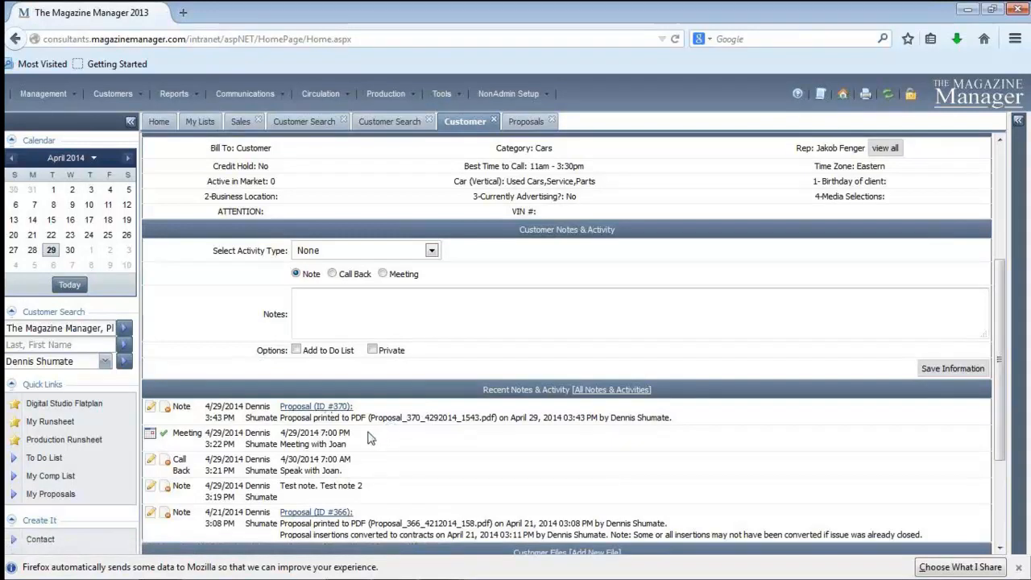
Compare the open proposal with the customer record and open contractforPhil.pdf from the customer files
left_click(525, 122)
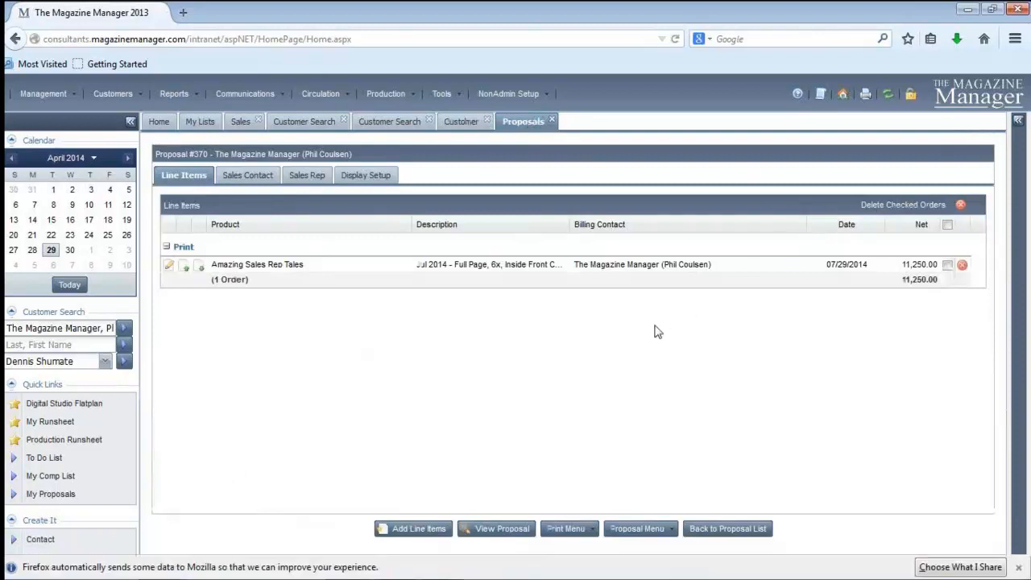
left_click(470, 125)
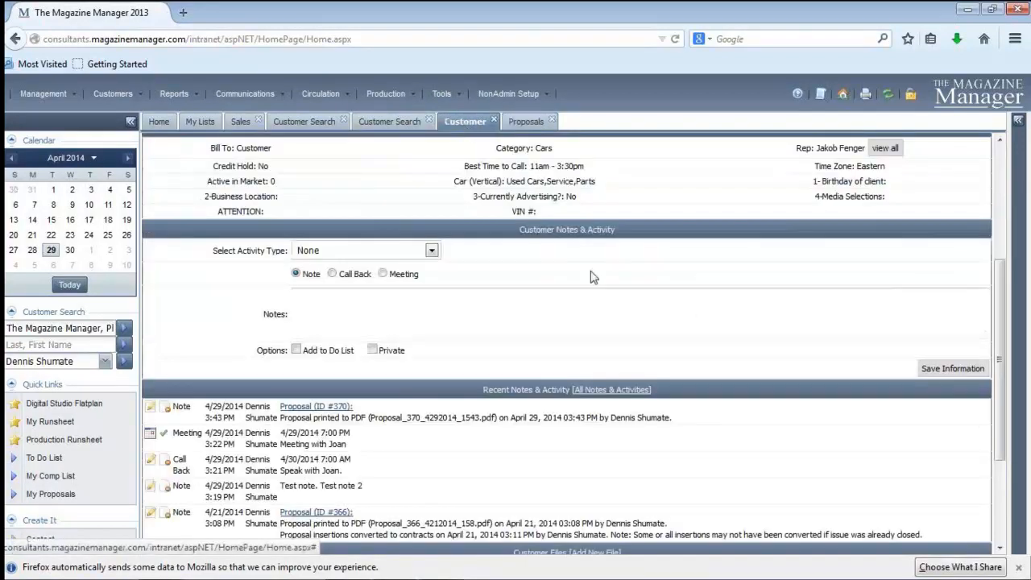
left_click_drag(999, 281, 1019, 344)
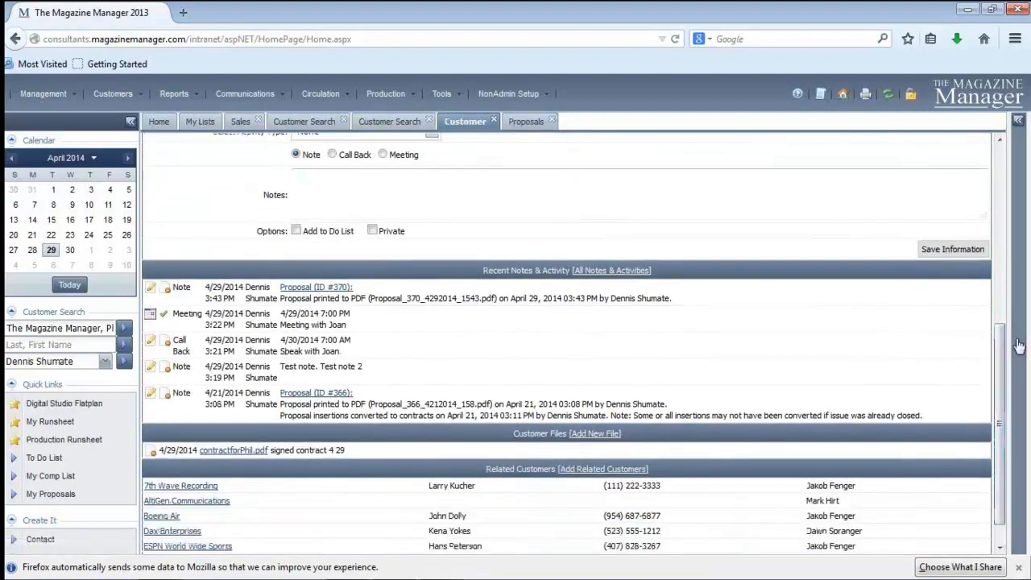
left_click(255, 451)
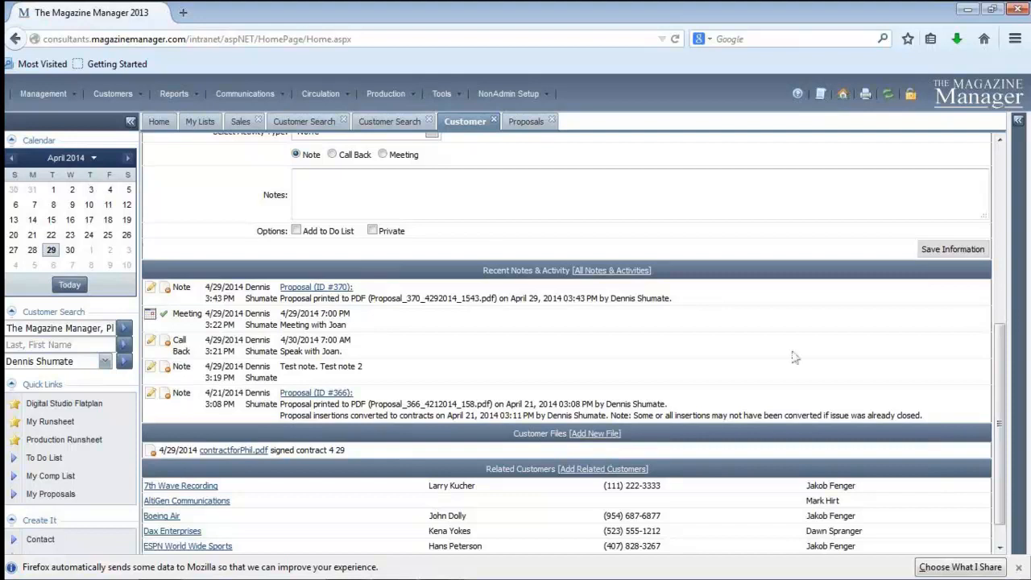
Return to the open proposal and convert it to contracts
left_click(528, 122)
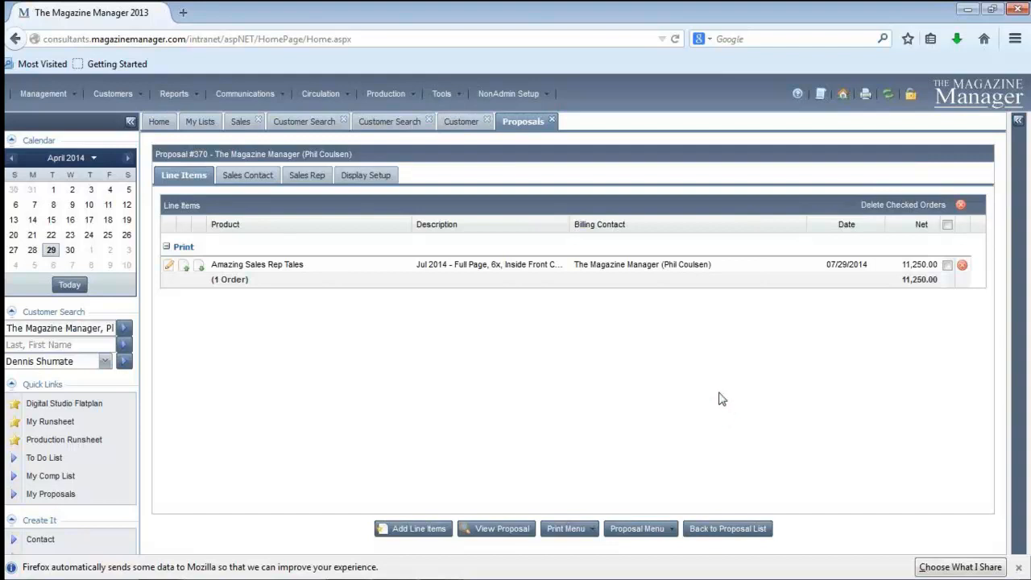
left_click(649, 528)
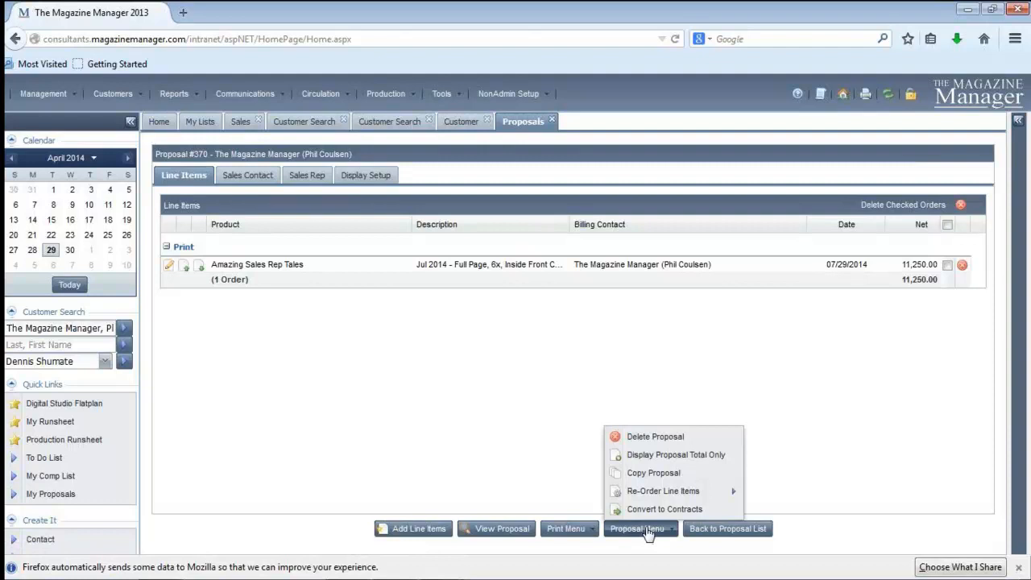
left_click(649, 510)
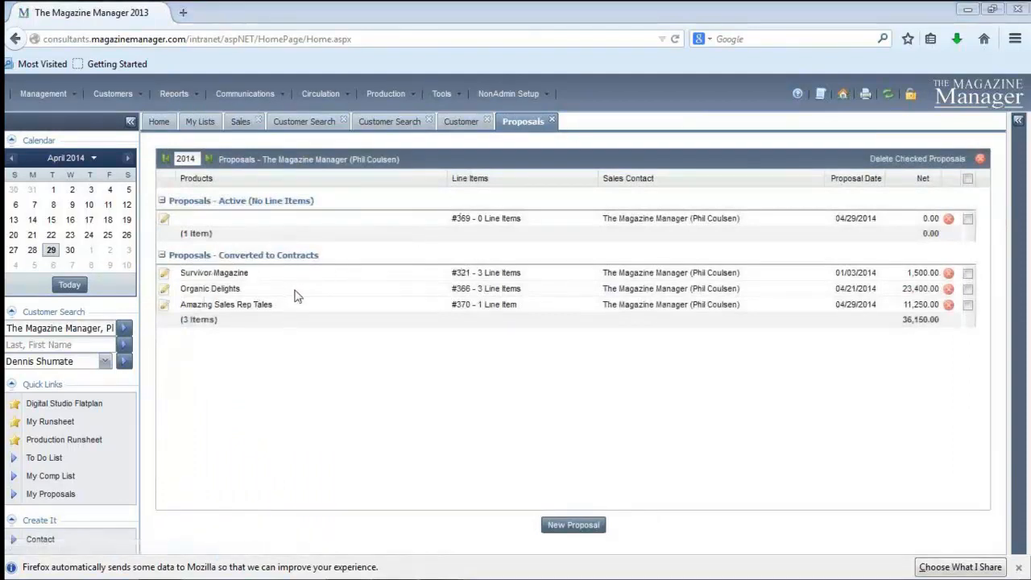
left_click(260, 304)
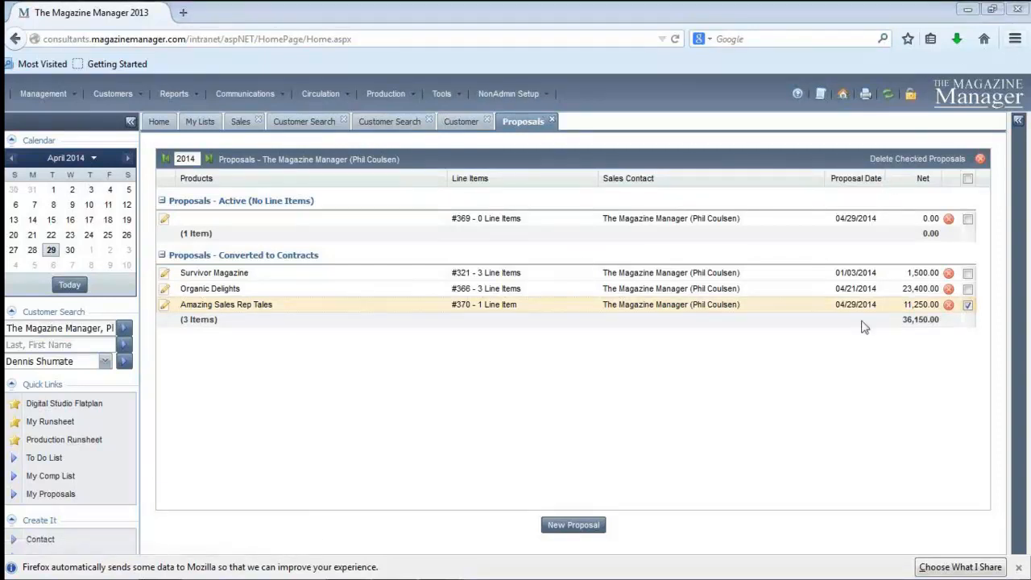
left_click(968, 306)
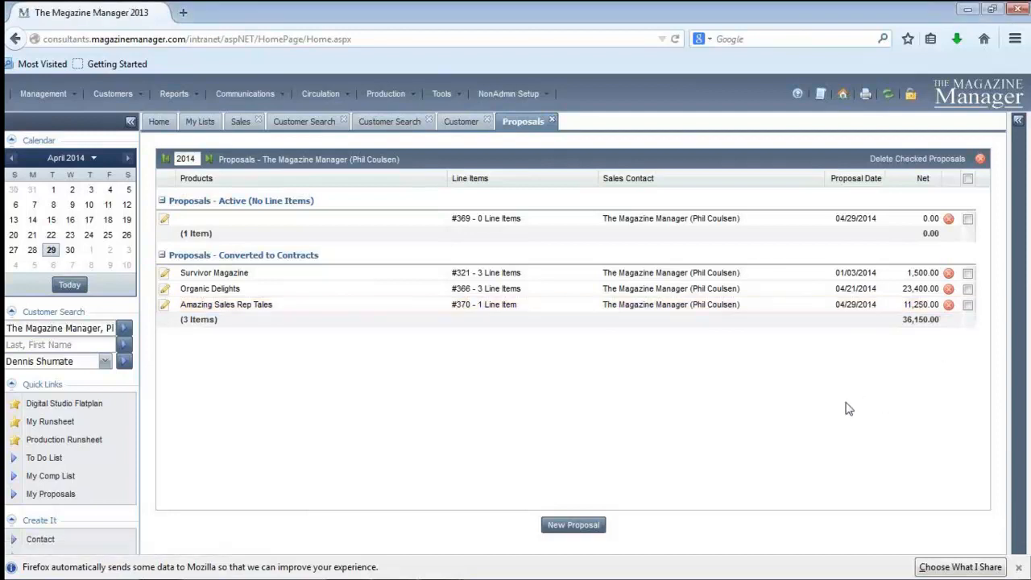
left_click(968, 305)
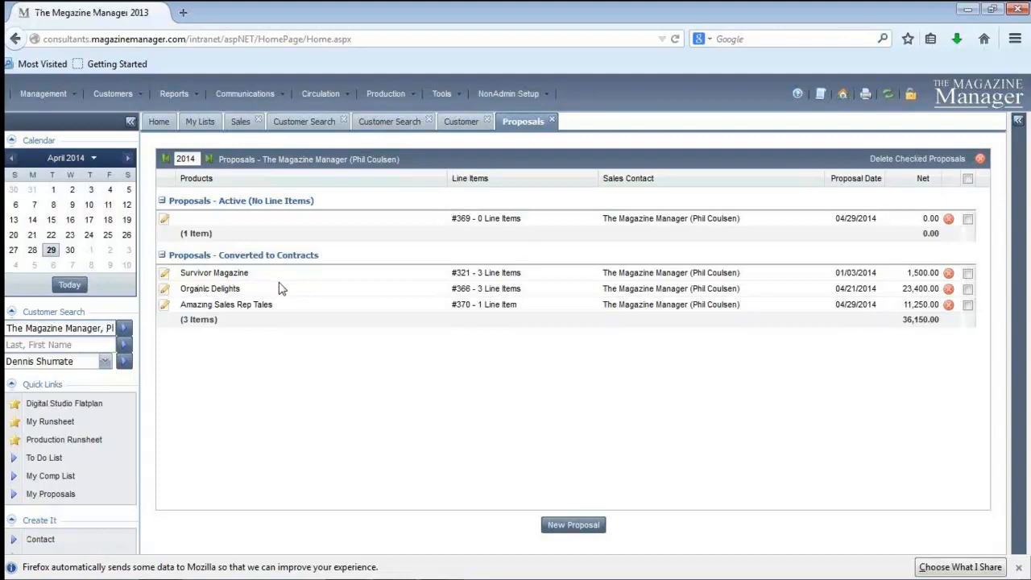
Open the contact search form and look through the available contact type and category criteria
left_click(119, 97)
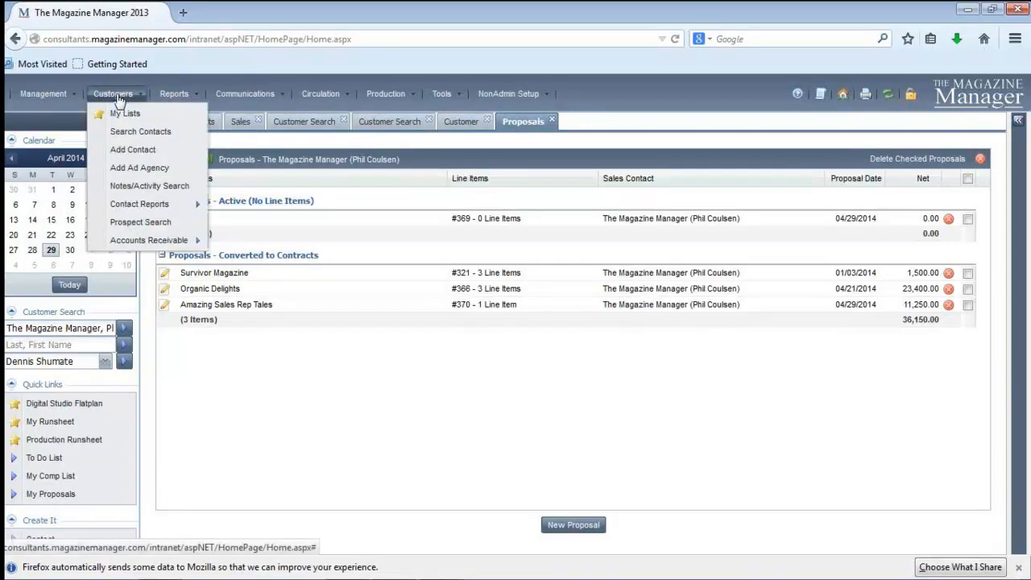
left_click(121, 131)
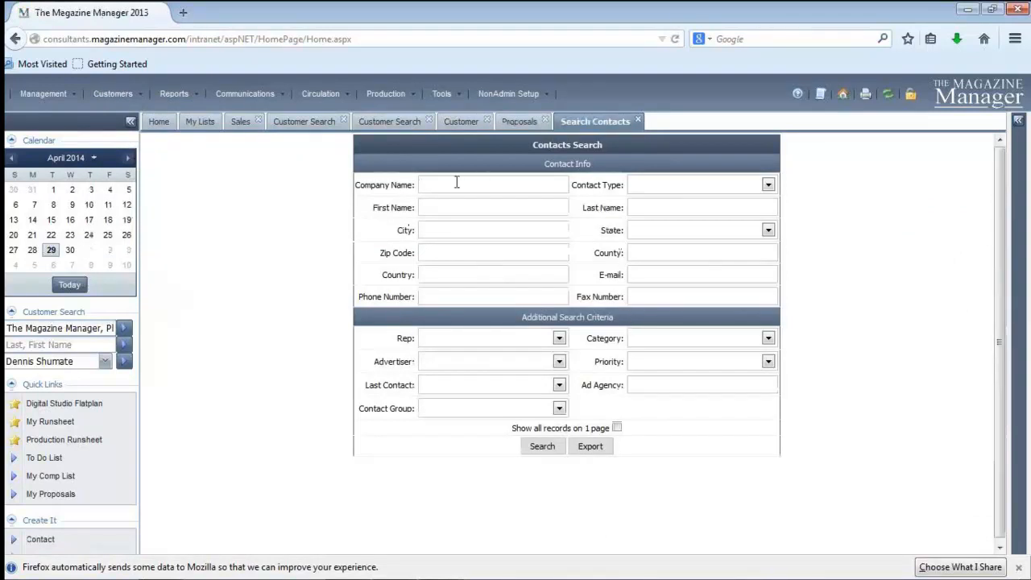
left_click(767, 186)
left_click(769, 186)
left_click(768, 338)
left_click(769, 339)
Search for all contacts of the sales rep already chosen in the Customer Search sidebar, showing all records on one page
left_click(559, 339)
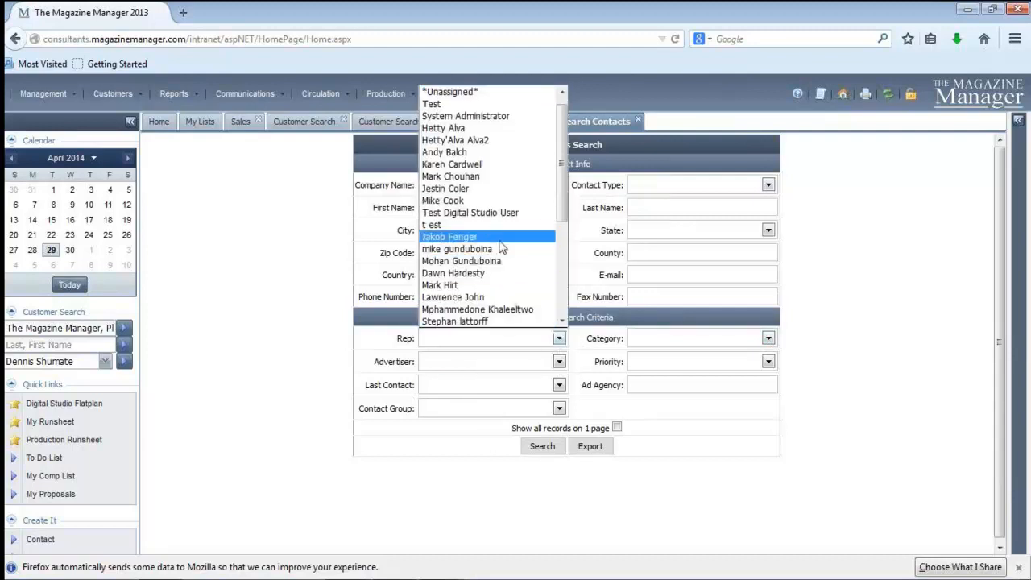
left_click_drag(561, 179, 553, 276)
left_click(509, 265)
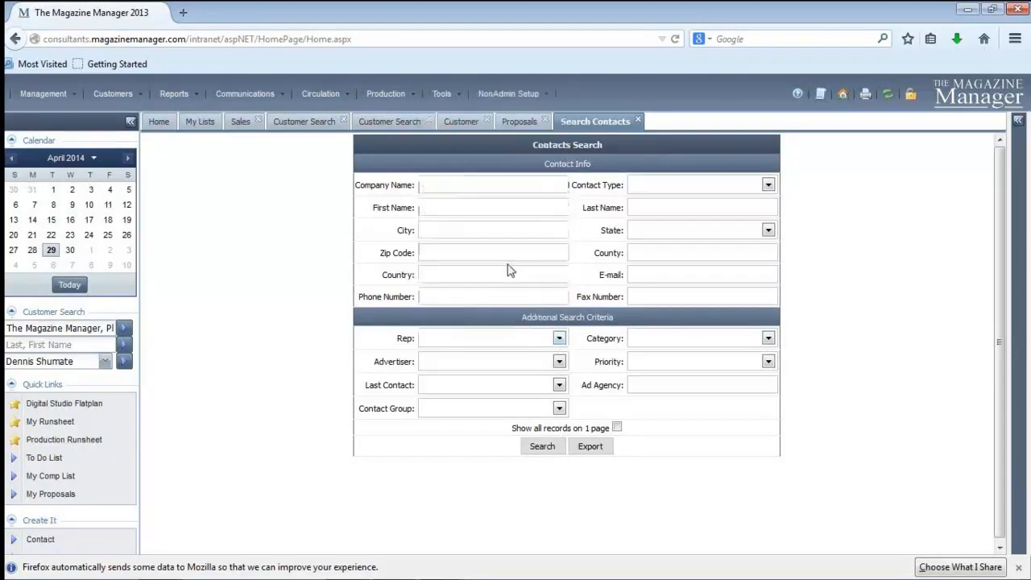
left_click(542, 445)
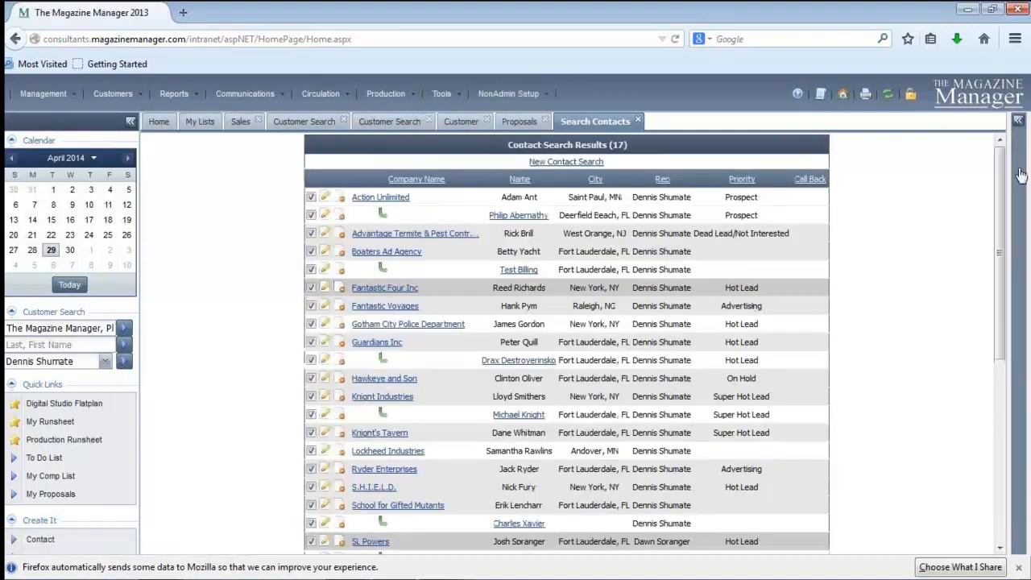
Review the contact search results and the multi-contact actions for grouping, reassigning and exporting, and close the contact search
left_click_drag(1000, 296, 1006, 495)
left_click(537, 545)
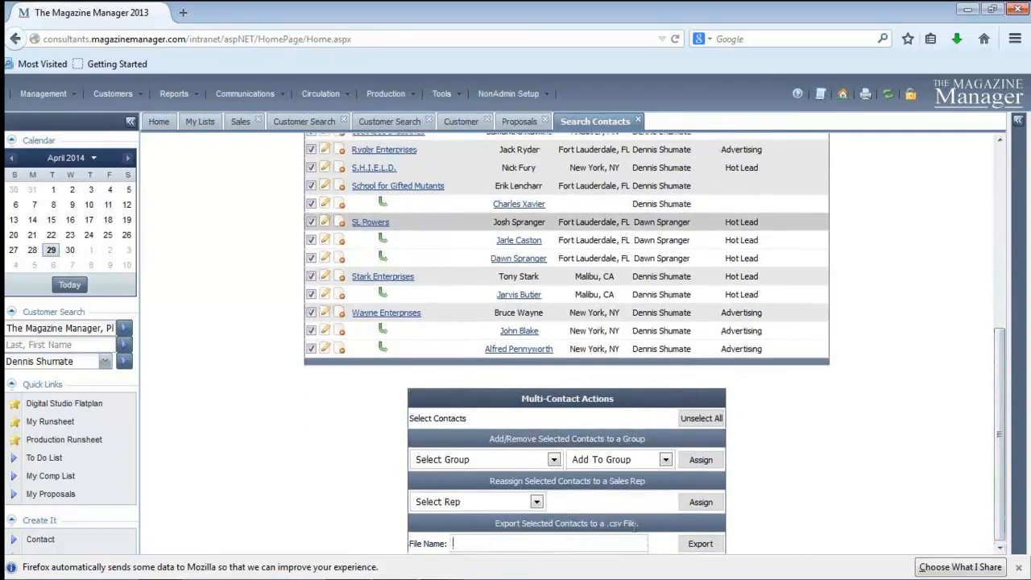
left_click(1001, 490)
left_click_drag(1001, 490, 1001, 308)
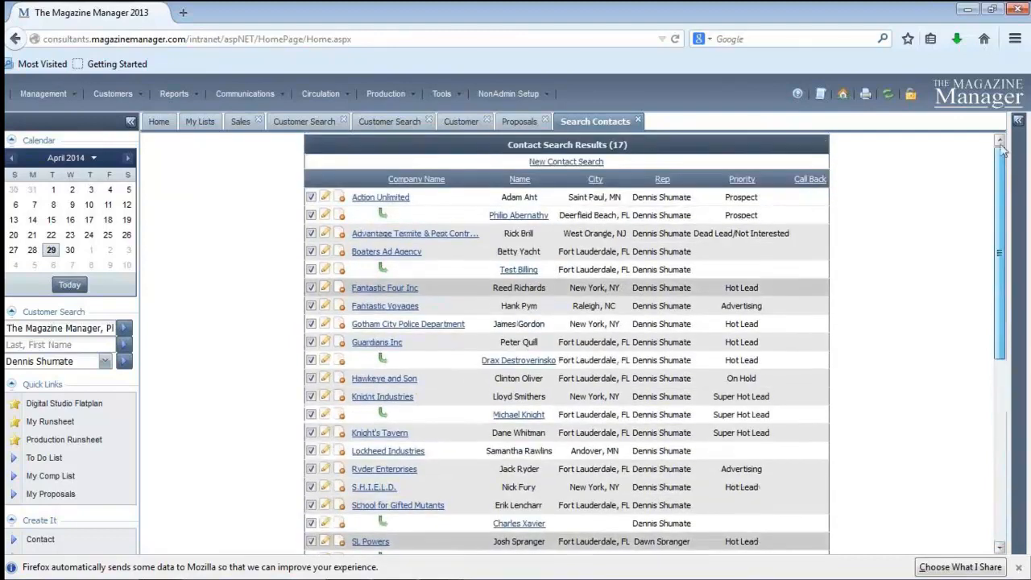
left_click(637, 122)
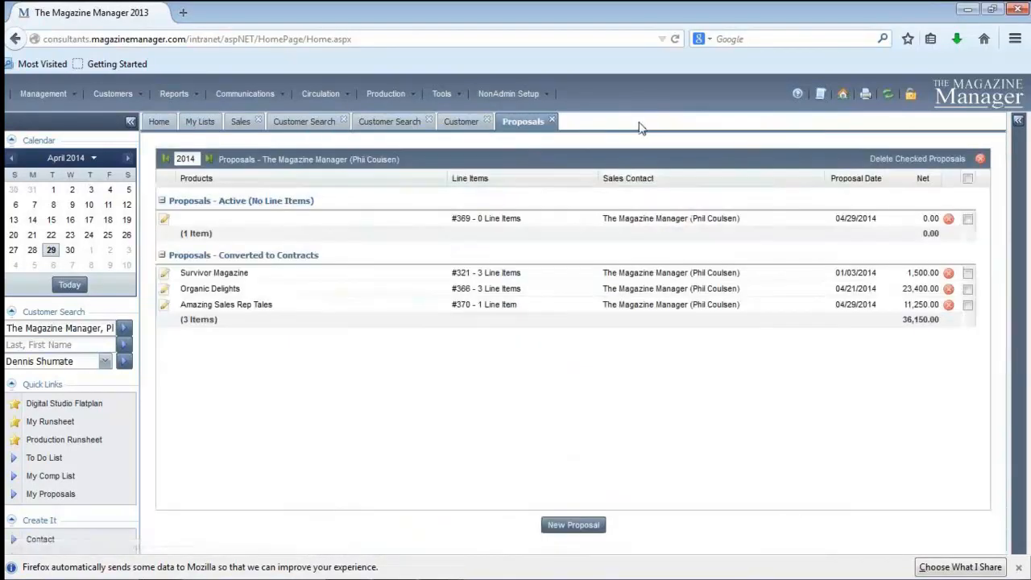
Look through the available sales reports and open the Sales Runsheet from the Report Suite
left_click(177, 94)
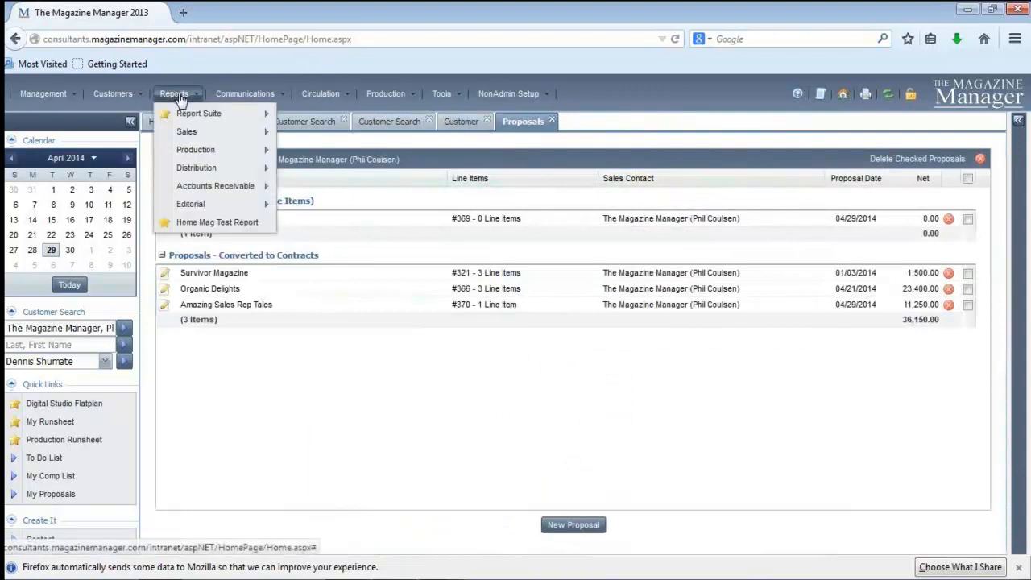
left_click(188, 134)
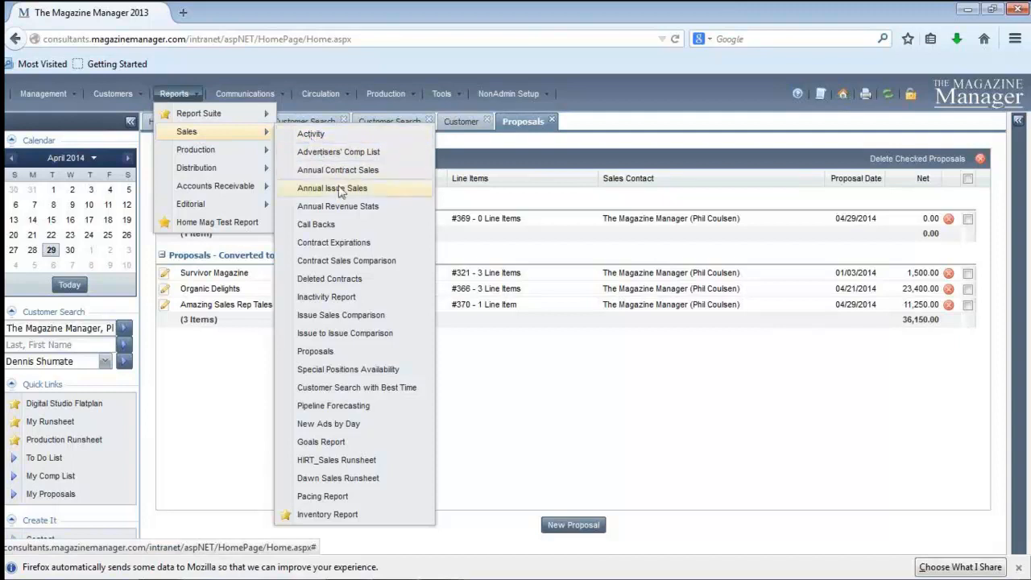
left_click(362, 289)
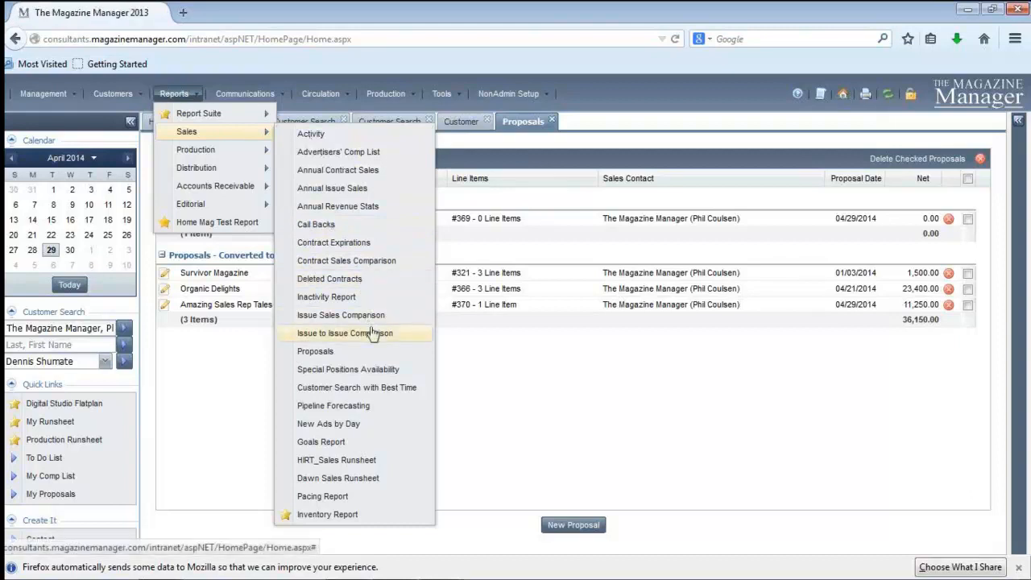
left_click(324, 359)
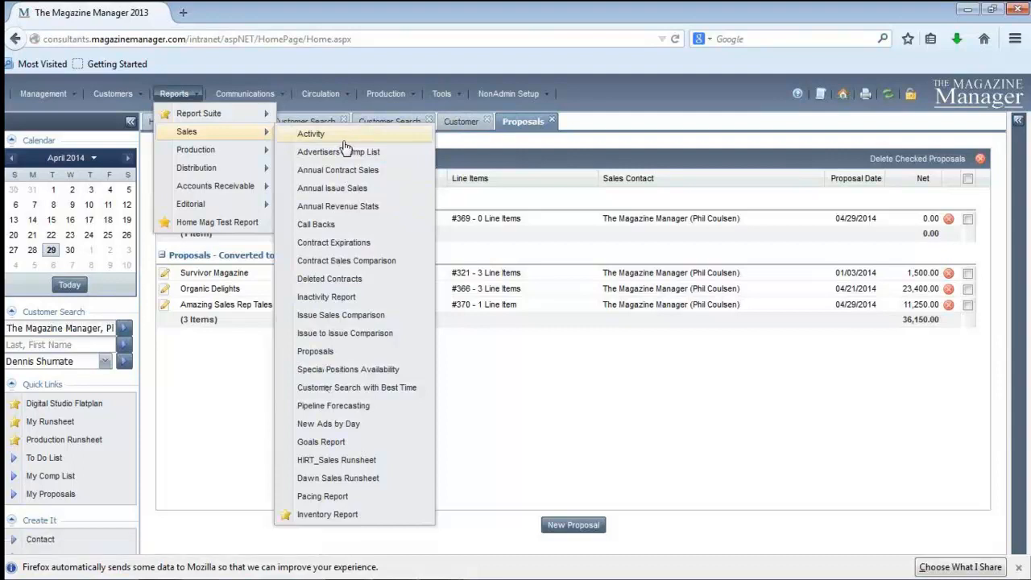
mouse_move(217, 118)
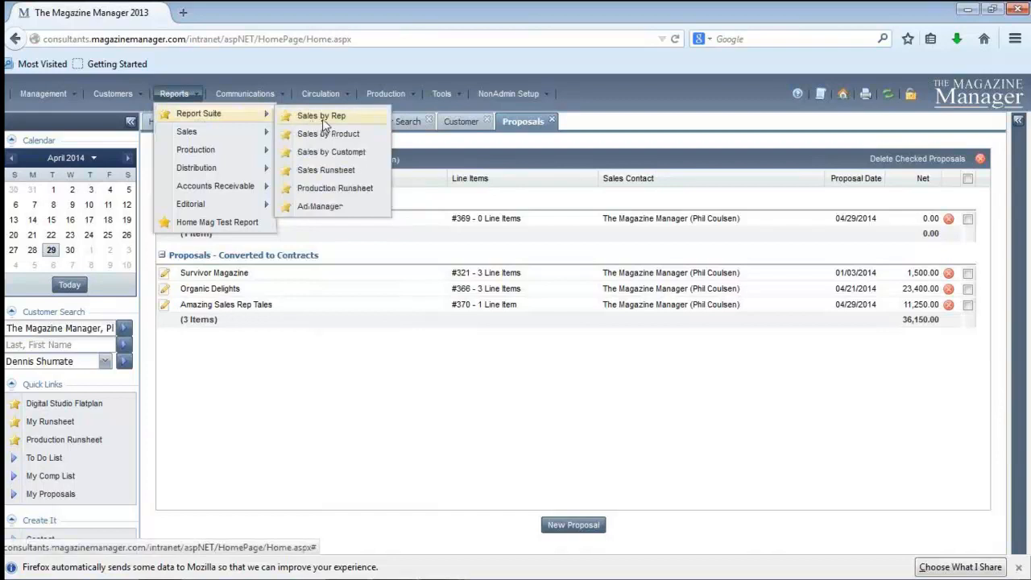
left_click(325, 170)
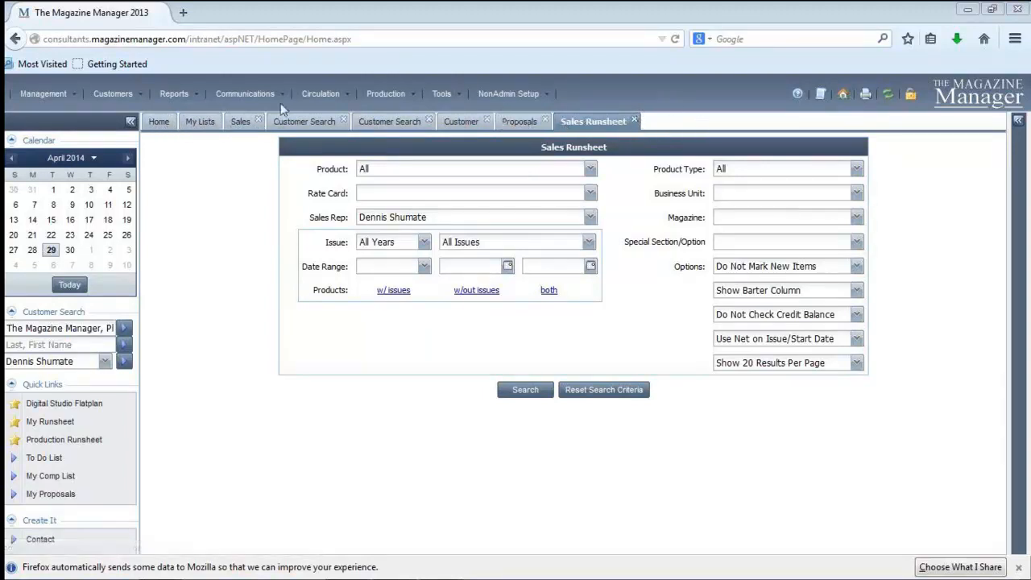
Close all open work pages except the Home page and My Lists
right_click(158, 125)
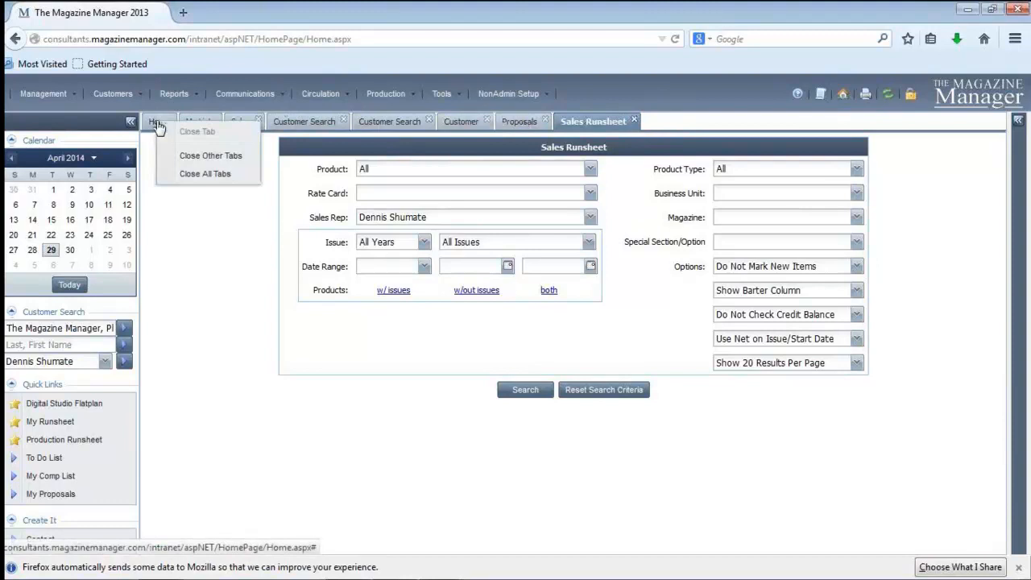
left_click(184, 159)
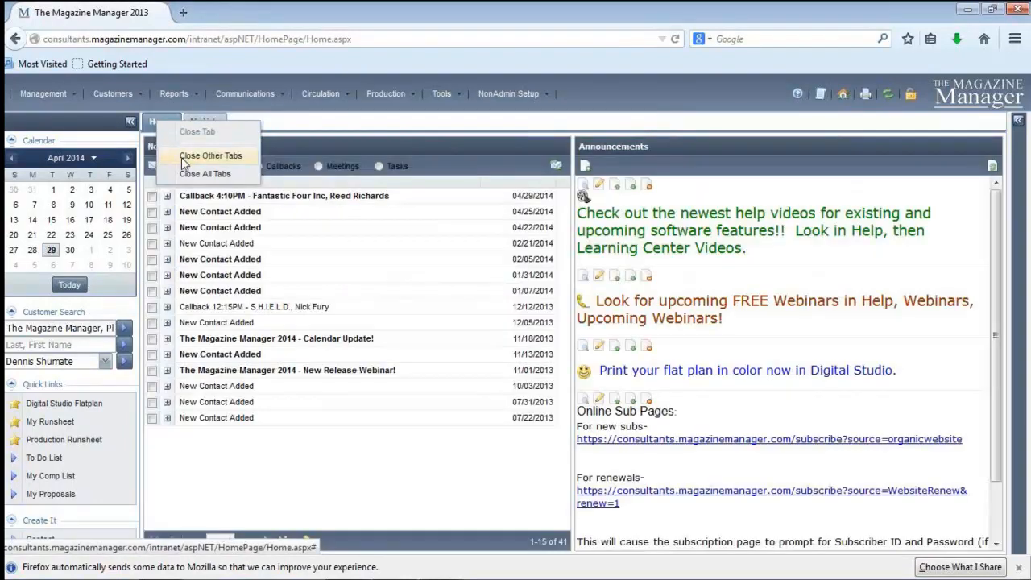
left_click(184, 158)
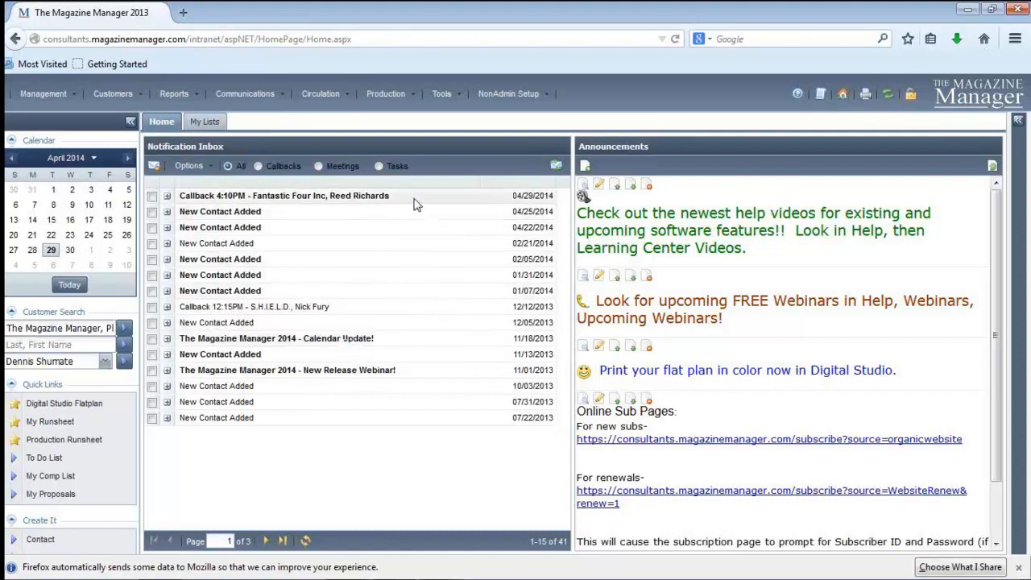
Expand My Callbacks in My Lists and view this week's, today's and all callbacks in turn
left_click(206, 121)
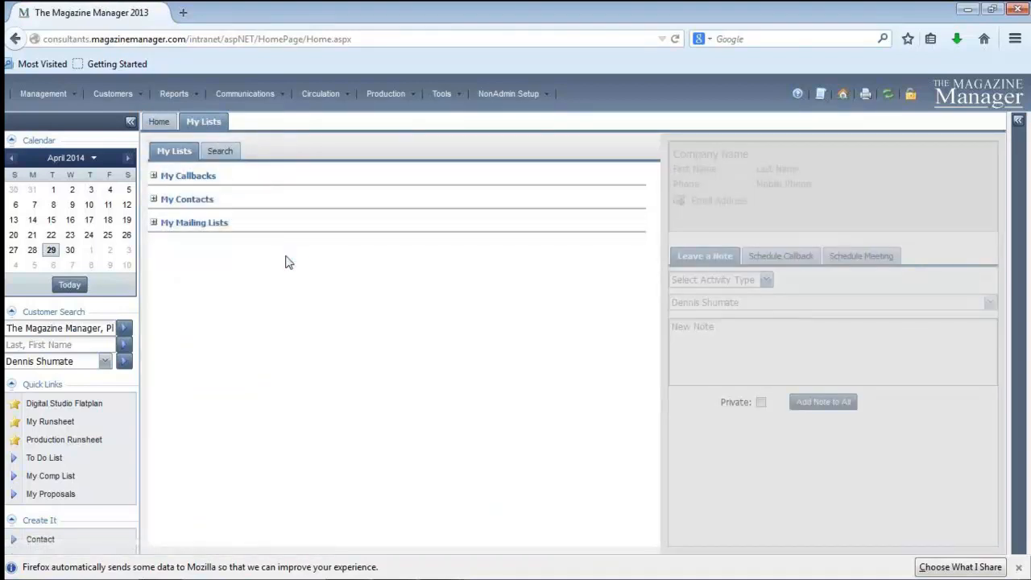
left_click(154, 177)
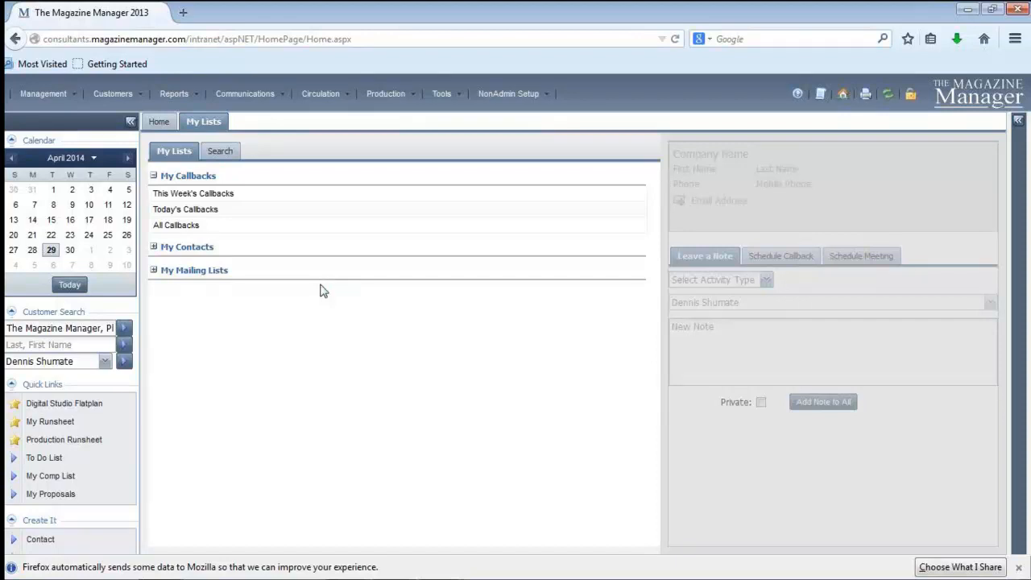
left_click(224, 195)
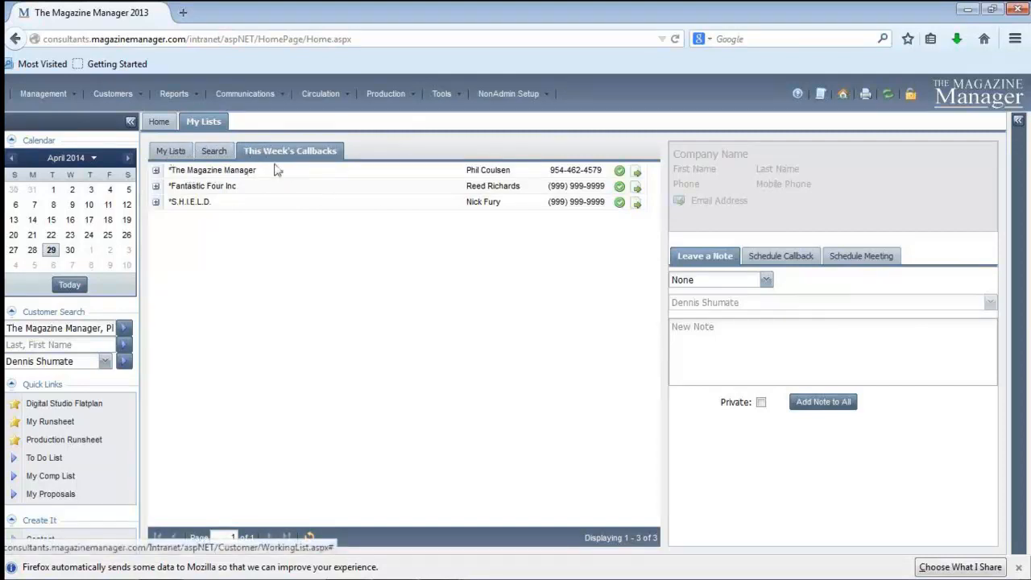
left_click(219, 153)
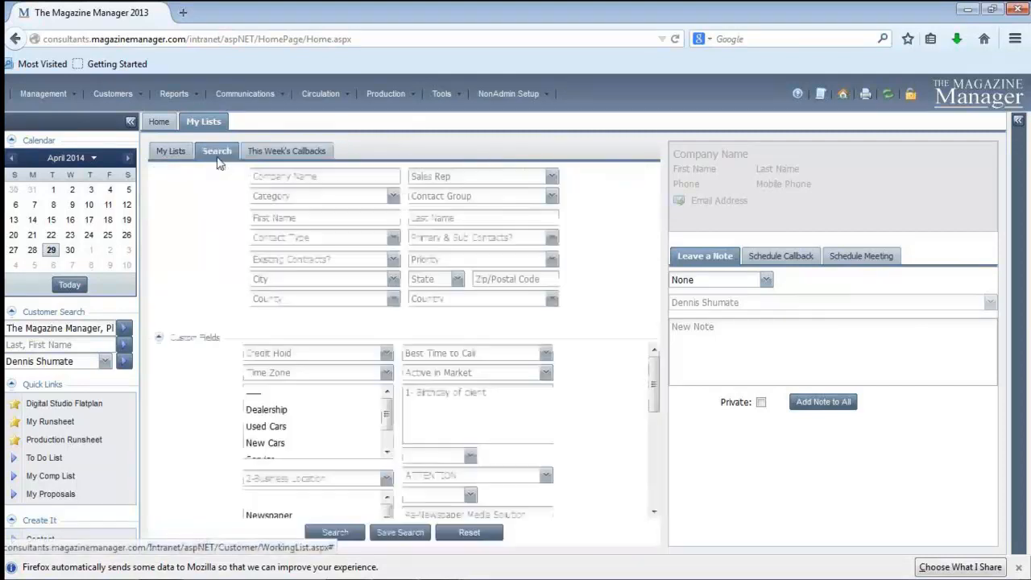
left_click(174, 153)
left_click(206, 208)
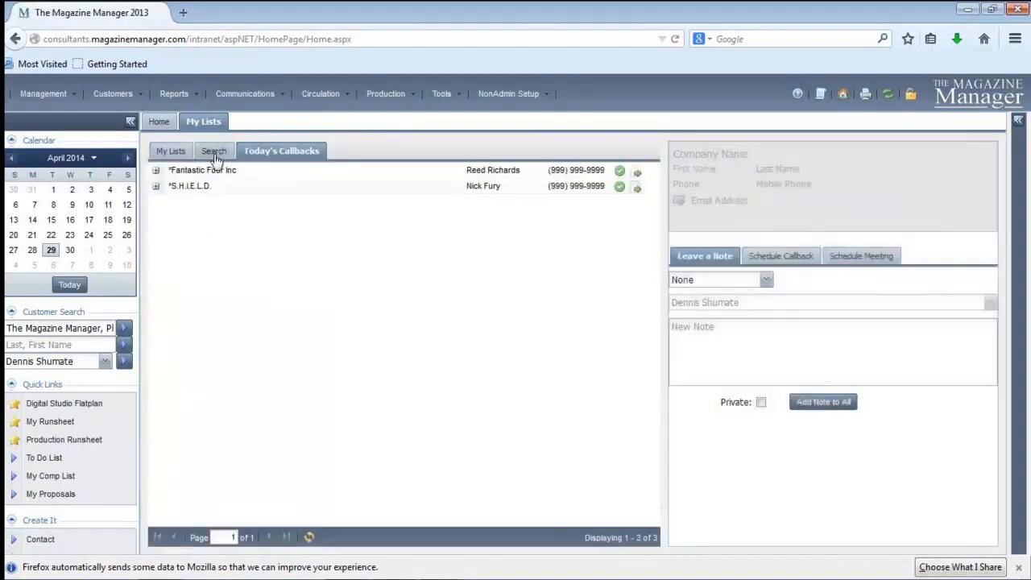
left_click(168, 152)
left_click(181, 227)
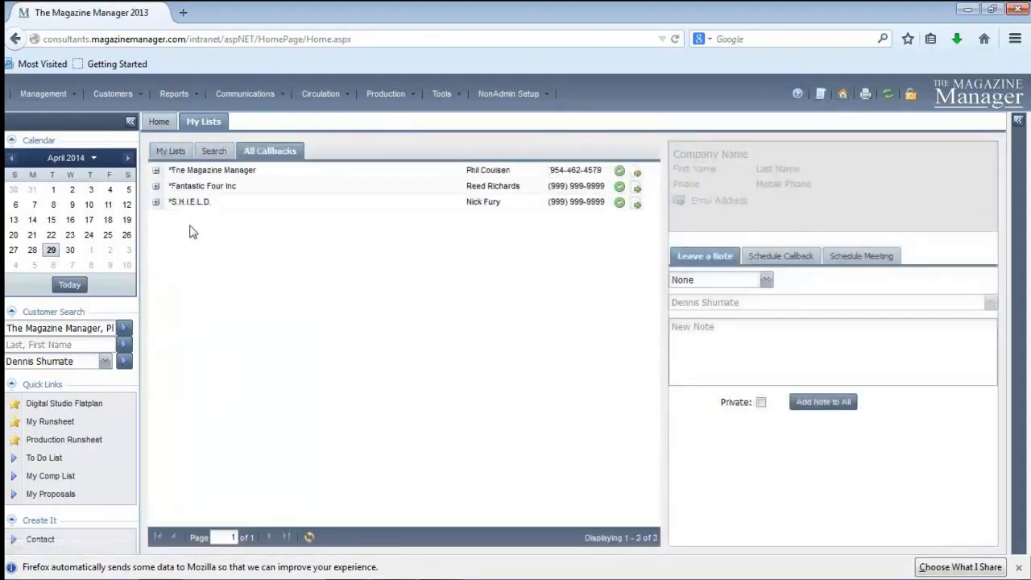
left_click(172, 151)
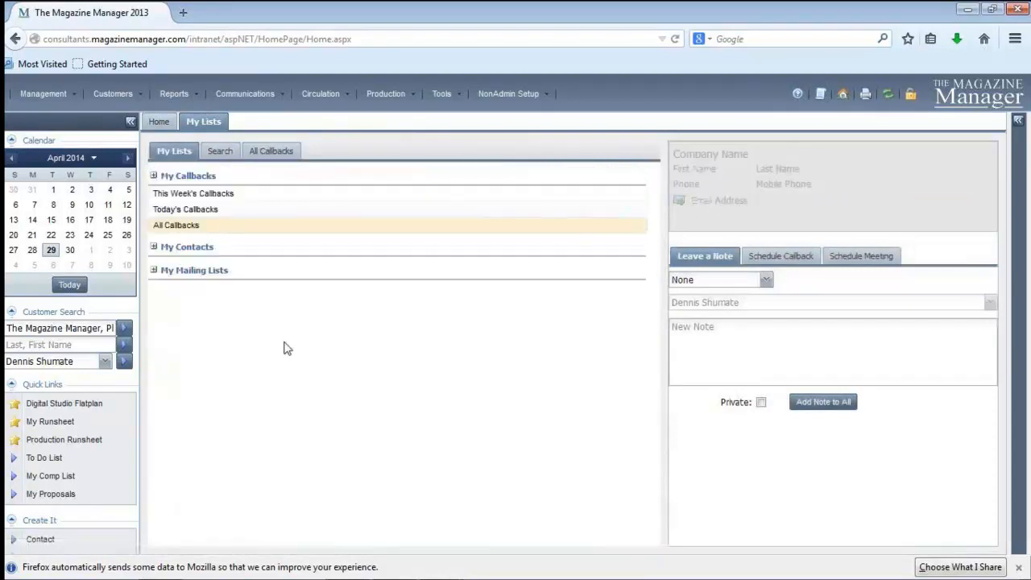
Open the full My Contacts list and select the primary contact of Action Unlimited
left_click(155, 246)
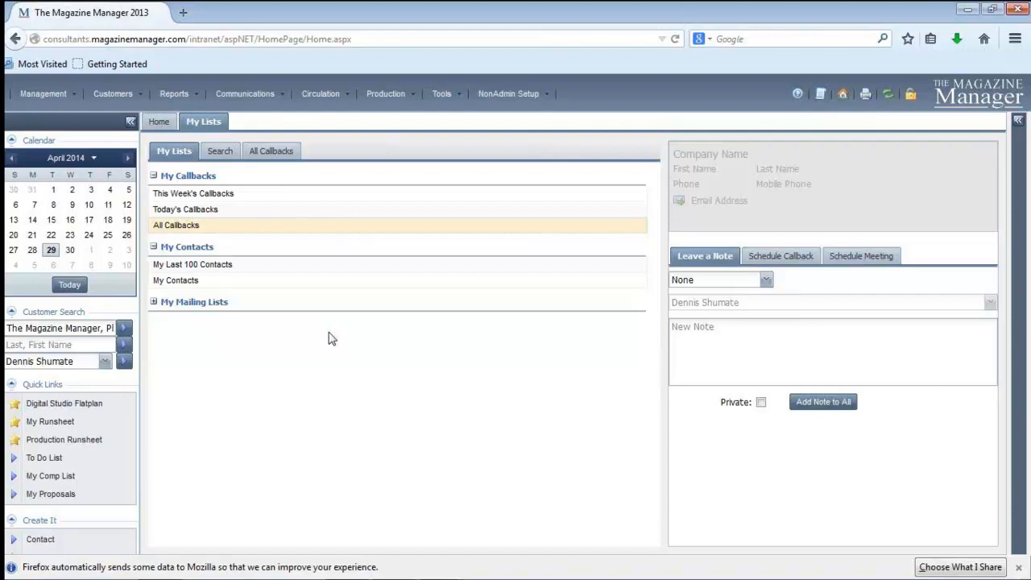
left_click(153, 281)
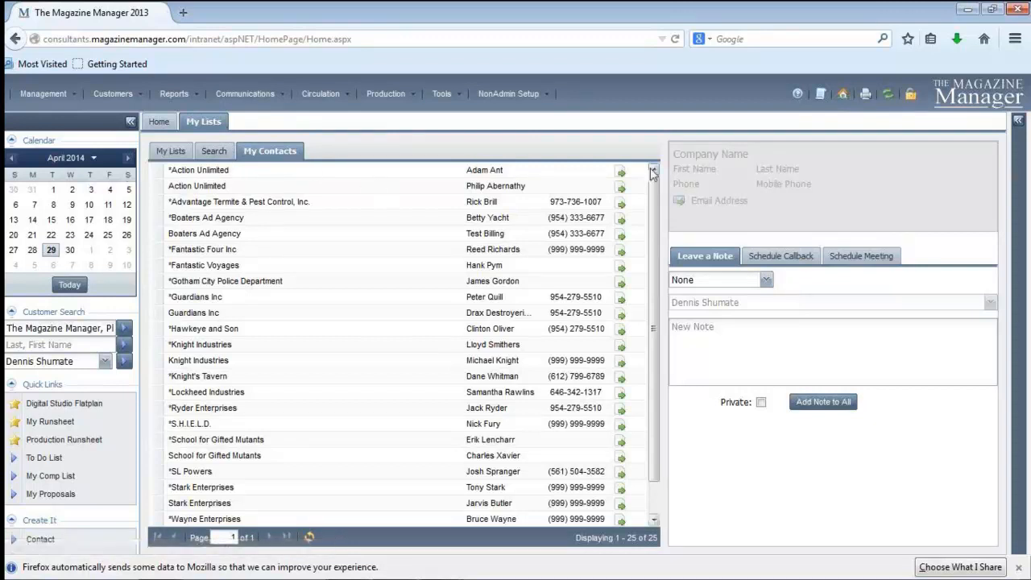
left_click(190, 172)
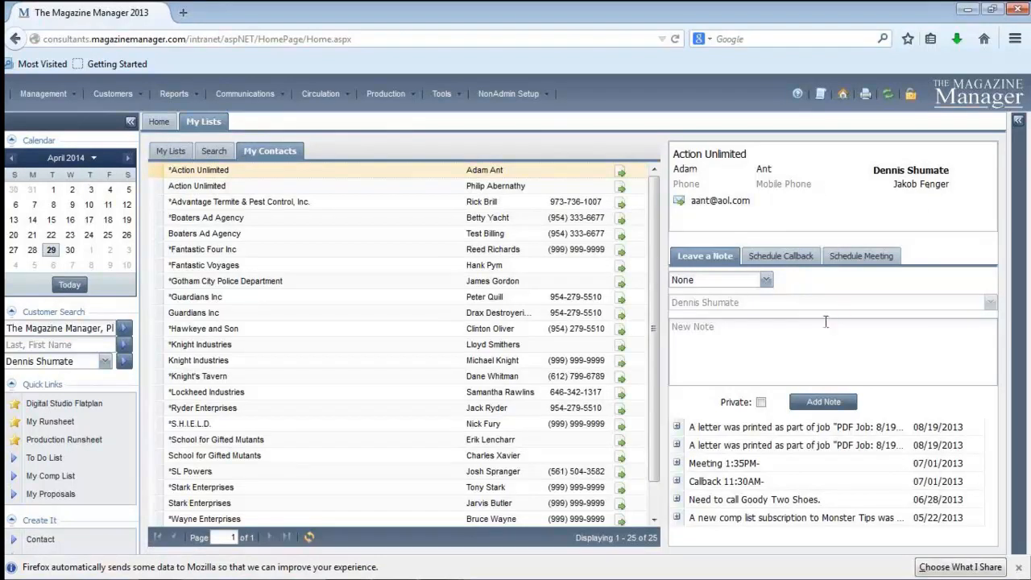
Add the note "Speak with owner." to the selected Action Unlimited contact
left_click(765, 340)
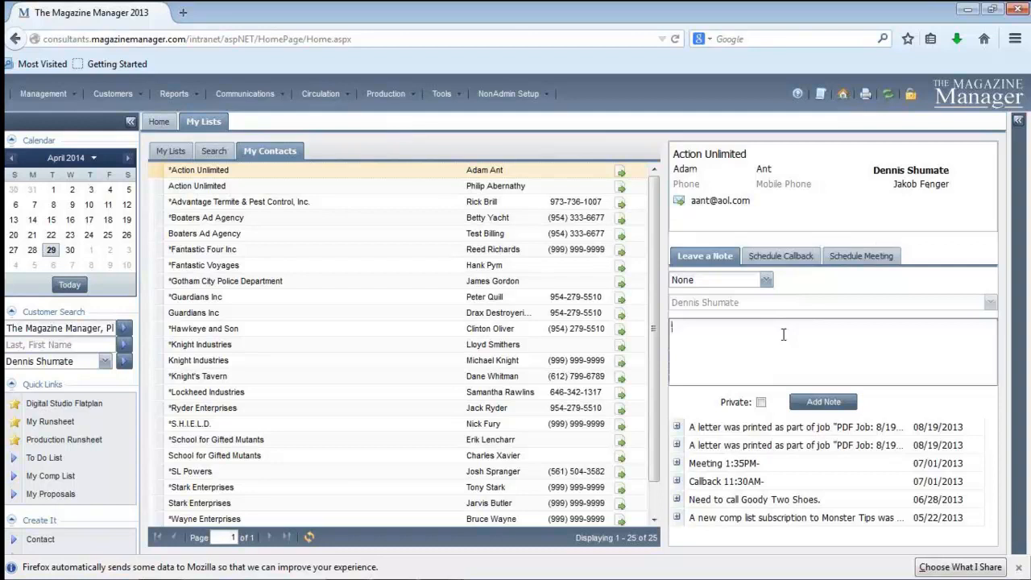
type("Ca")
key("BackSpace")
key("BackSpace")
type("Speak with powe")
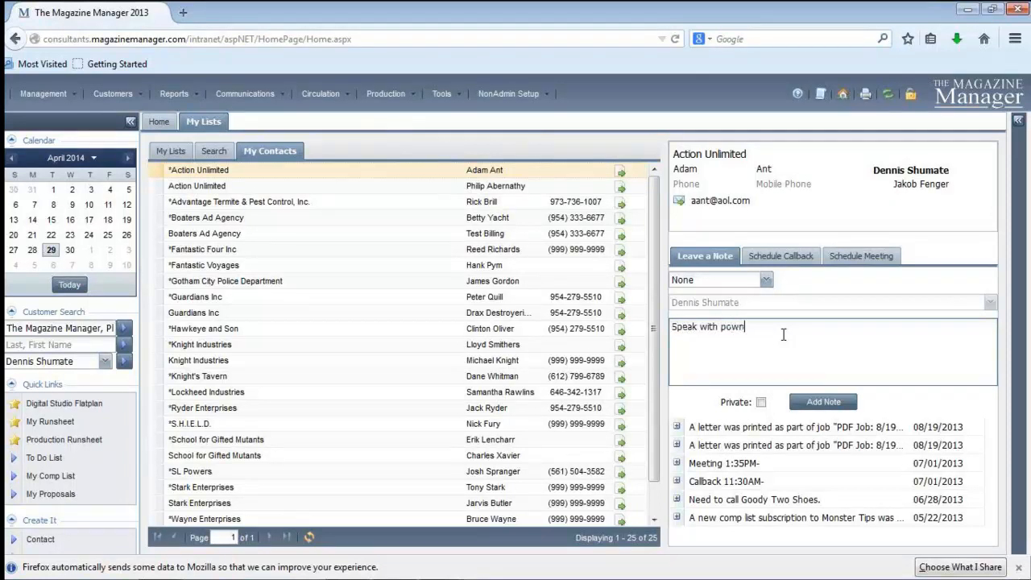
key("BackSpace")
key("BackSpace")
key("BackSpace")
key("BackSpace")
type("owner.")
left_click(834, 402)
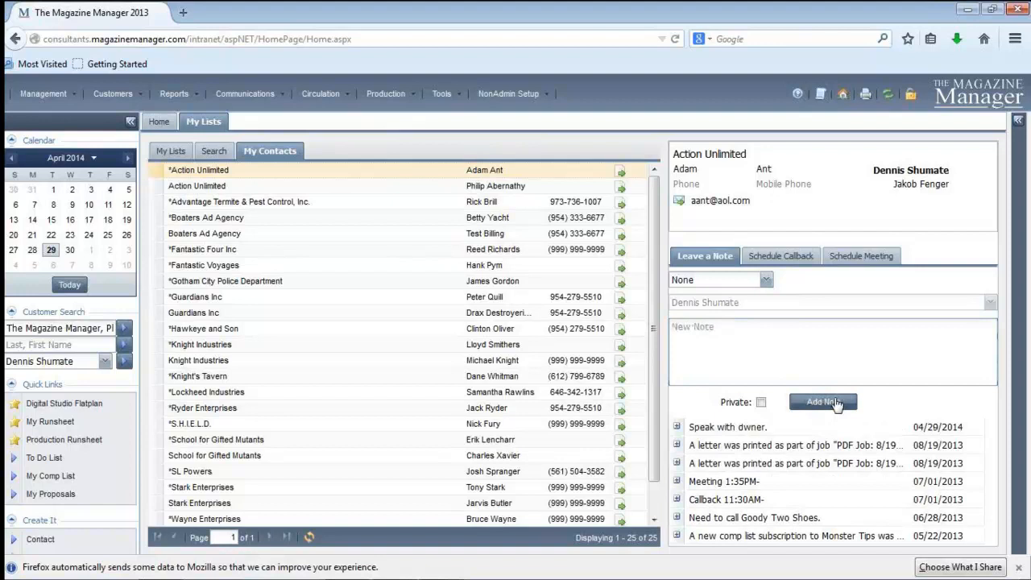
Schedule a callback for the Action Unlimited contact on 04/30/2014 at 01:00 am
left_click(785, 255)
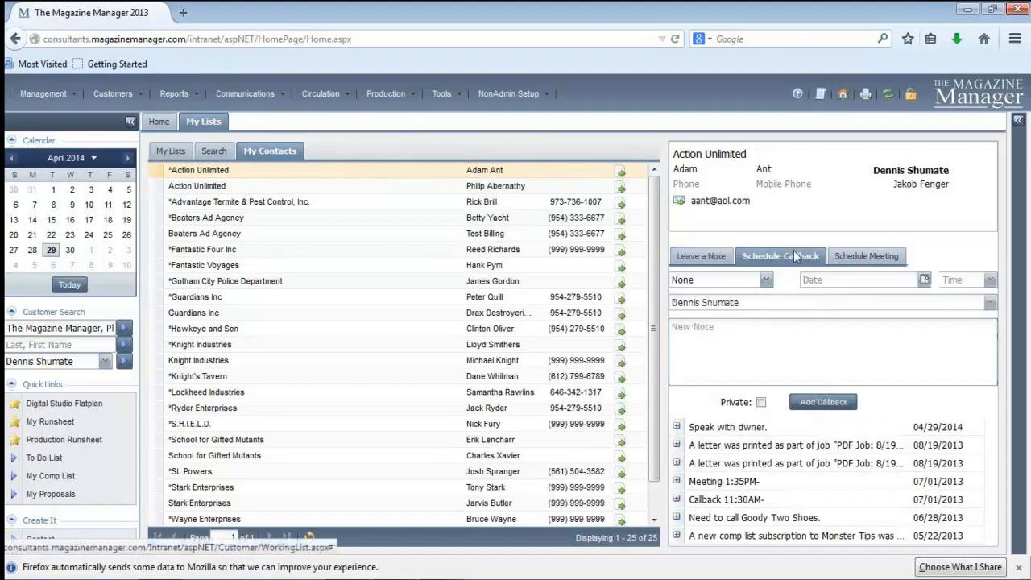
left_click(924, 280)
left_click(868, 394)
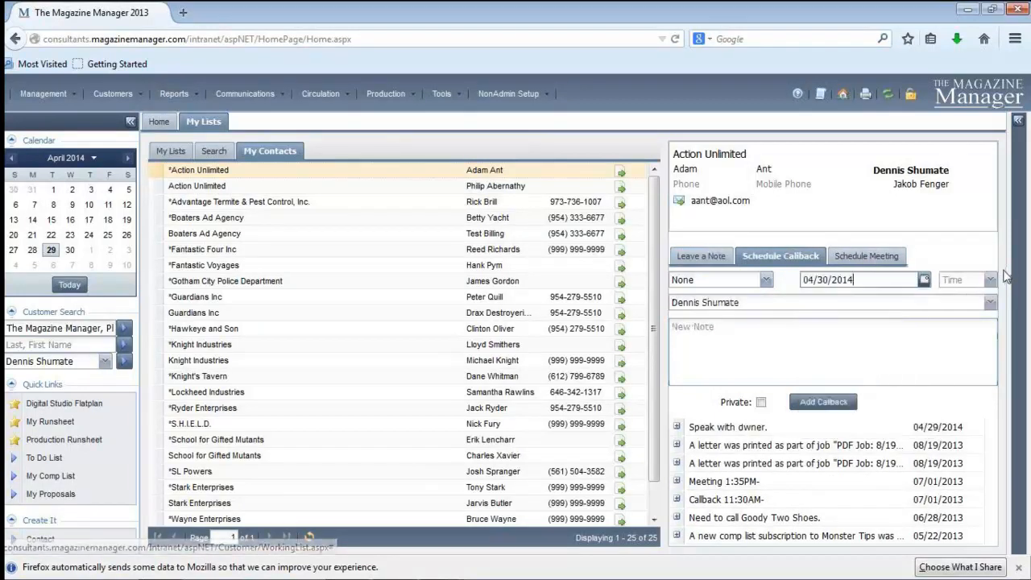
left_click(990, 279)
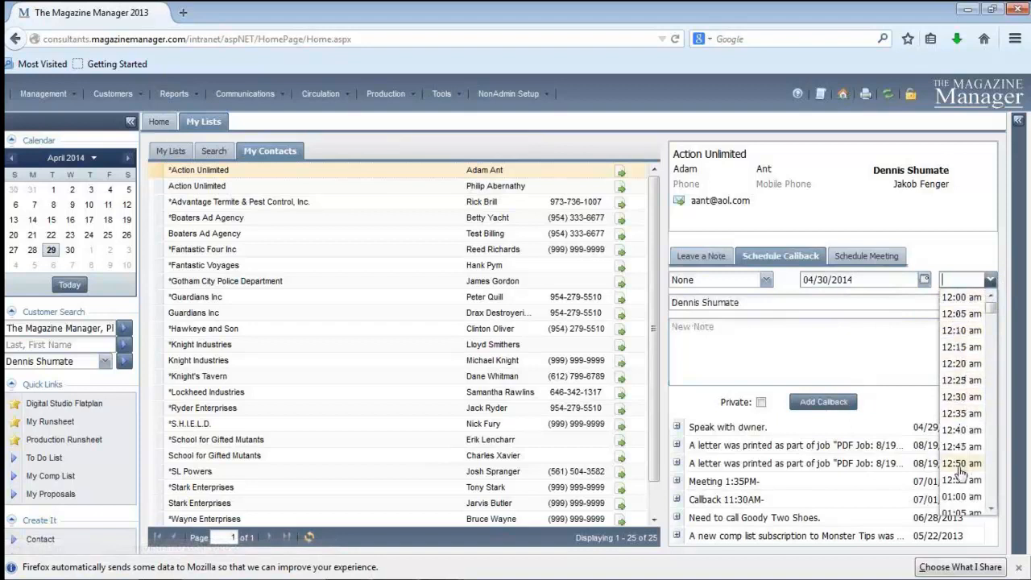
left_click(961, 496)
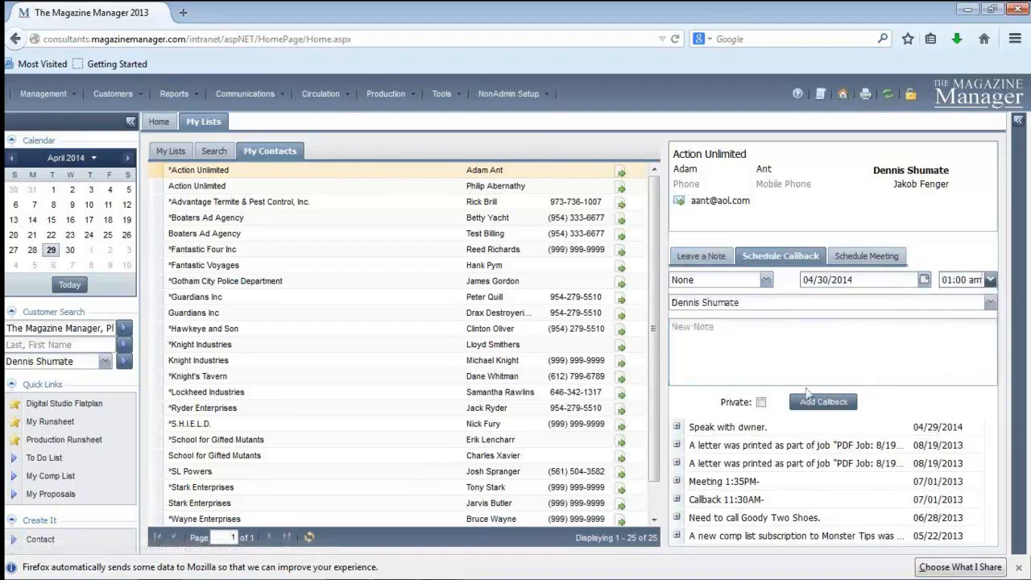
left_click(812, 401)
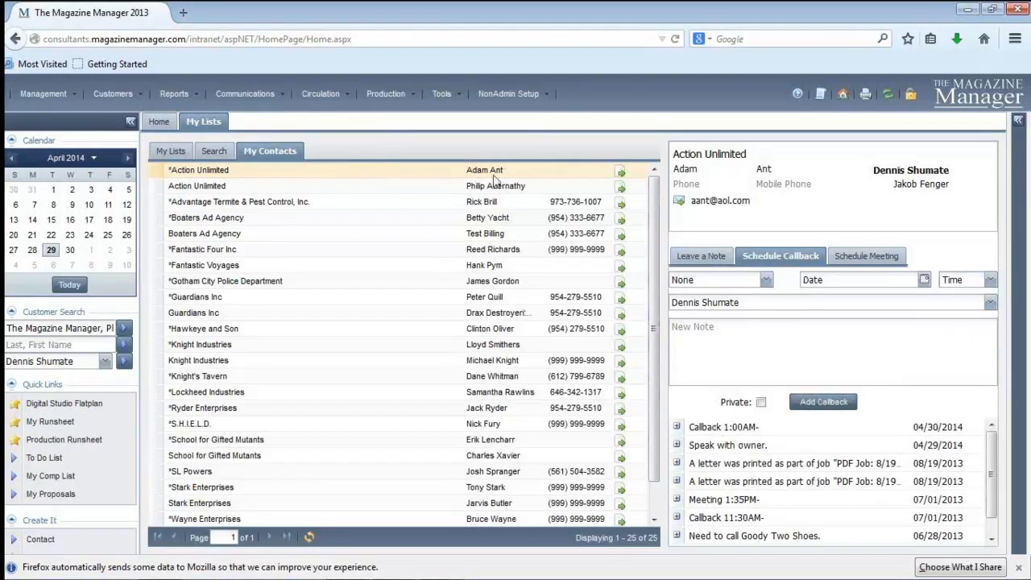
View the full contact details of Advantage Termite & Pest Control, Inc. and return to My Lists
left_click(211, 203)
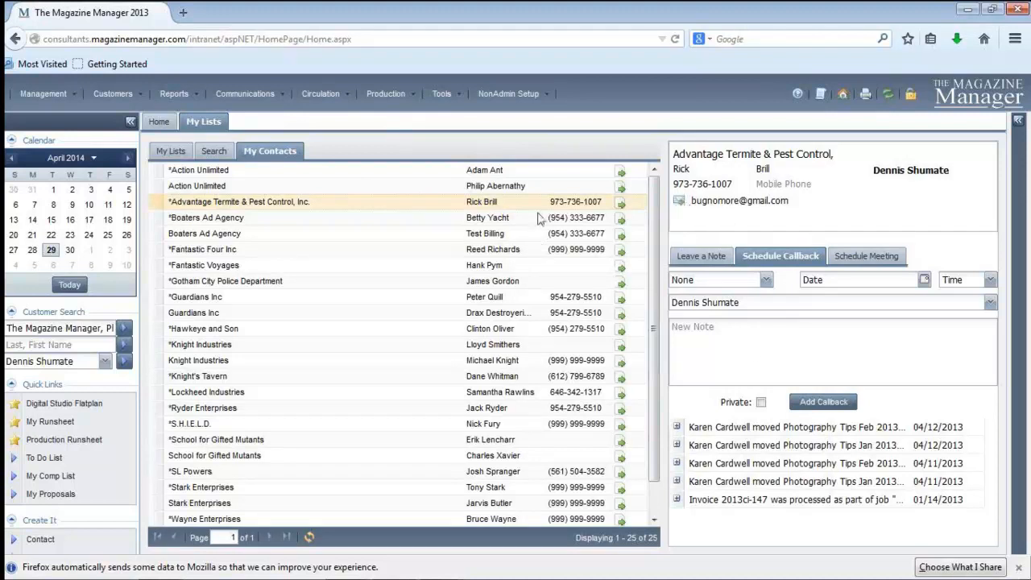
left_click(621, 208)
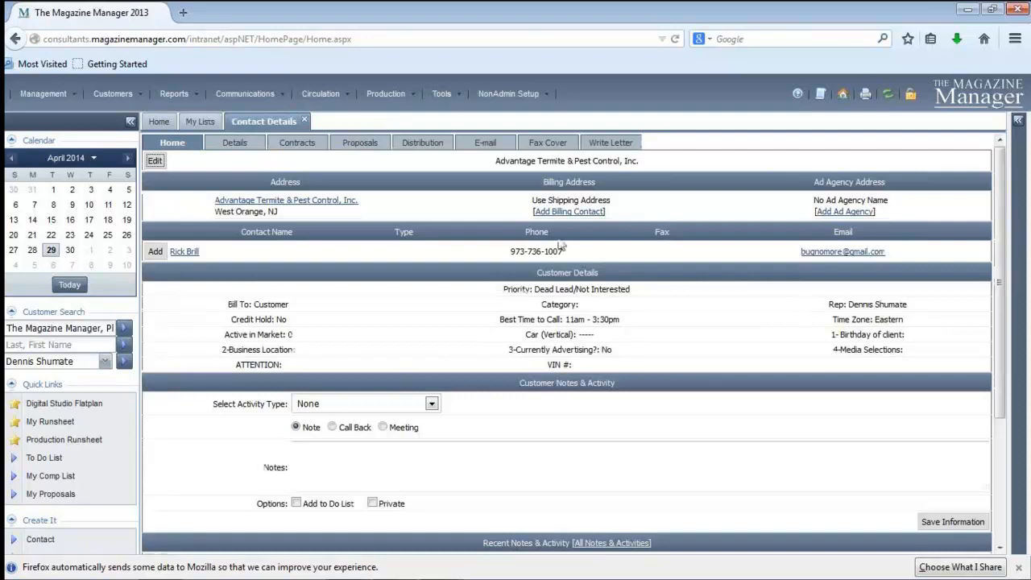
left_click(201, 120)
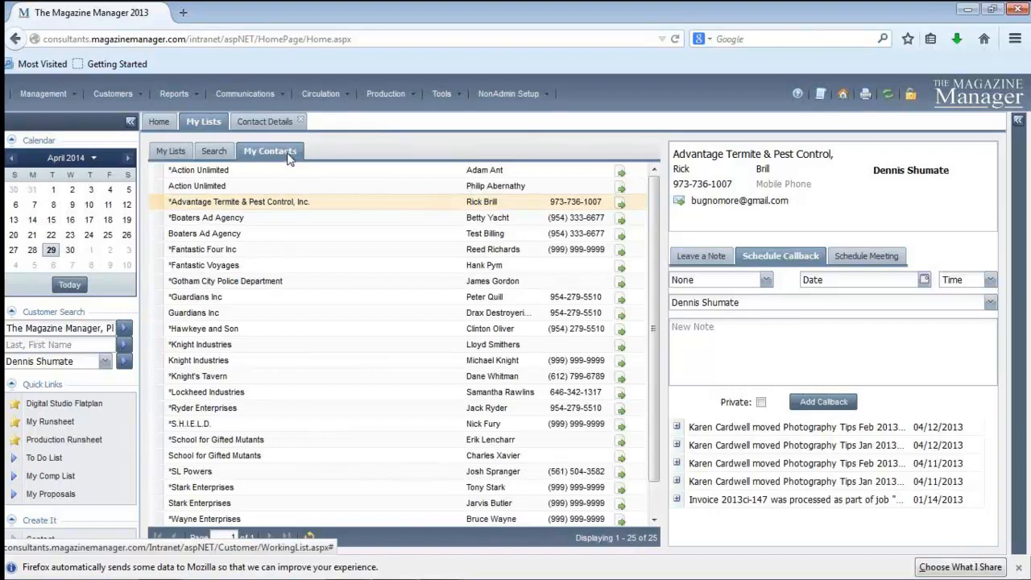
Search for contacts in the state NY that are assigned to the logged-in user as sales rep
left_click(214, 152)
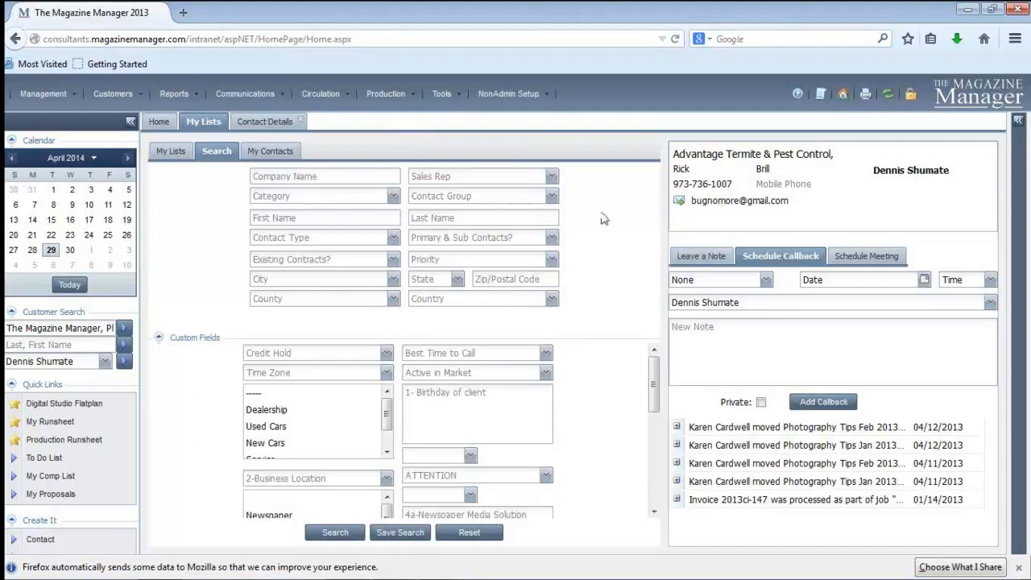
left_click(551, 176)
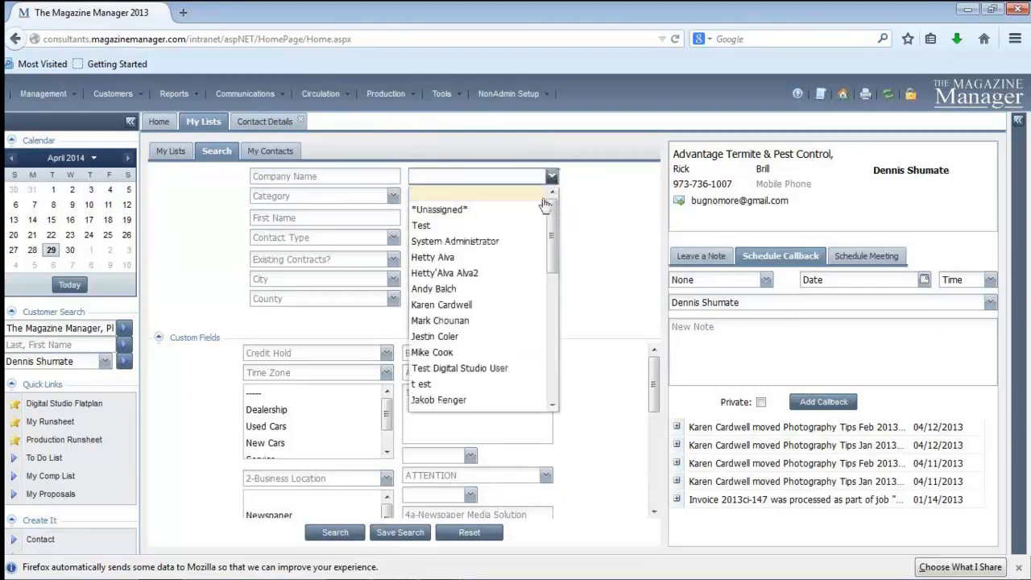
left_click_drag(554, 231, 549, 352)
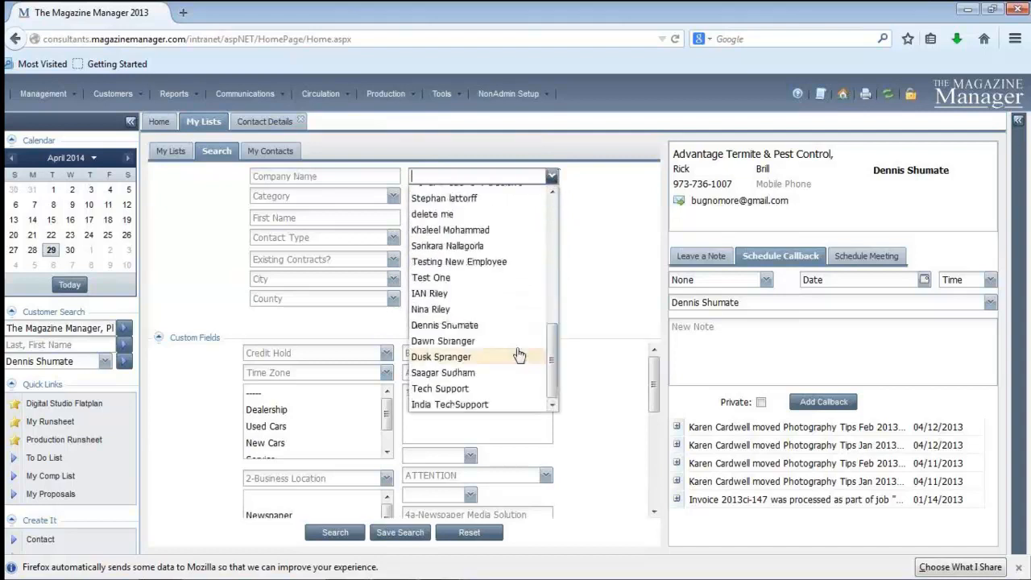
left_click(524, 322)
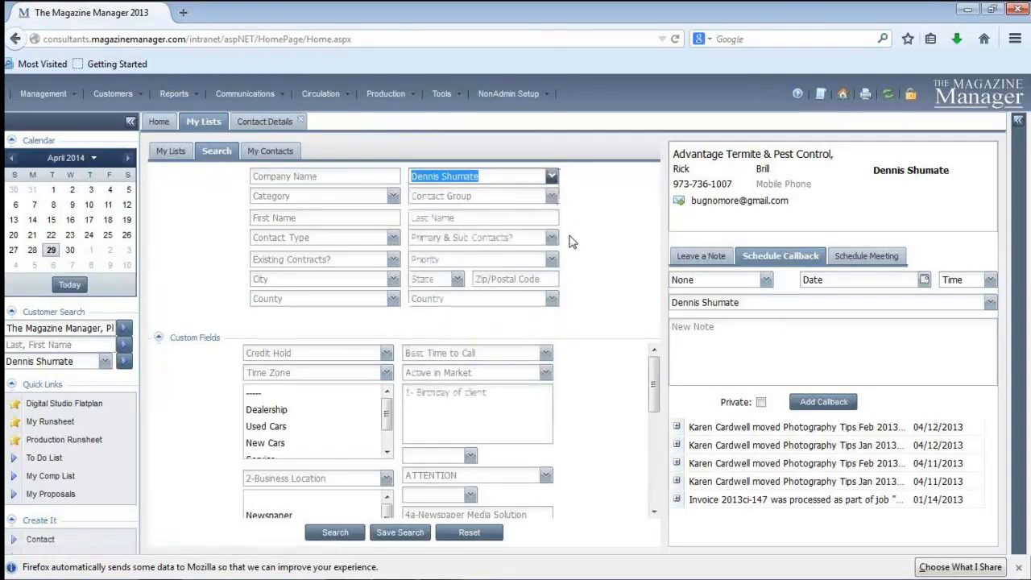
left_click(458, 280)
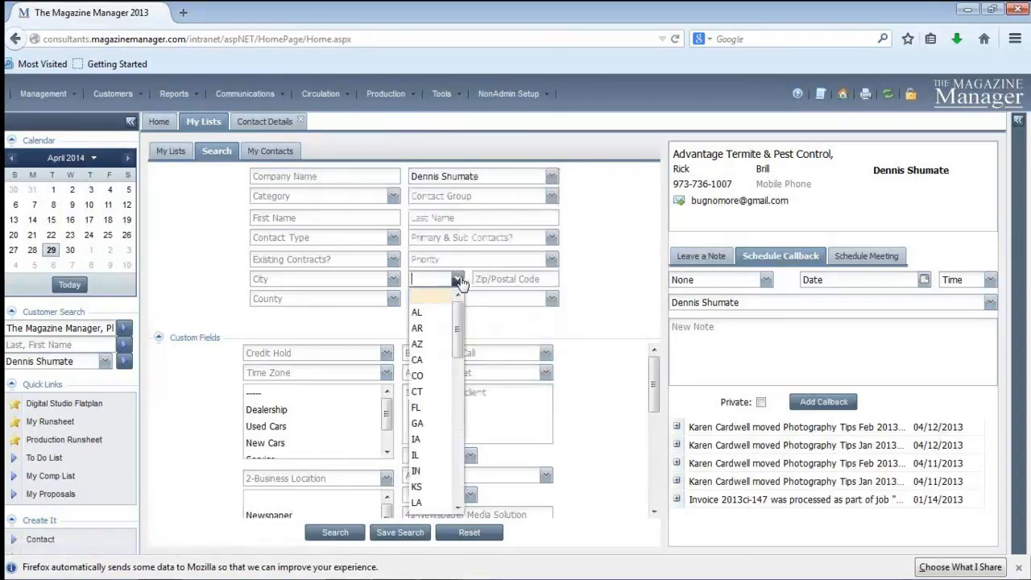
left_click_drag(458, 354, 451, 453)
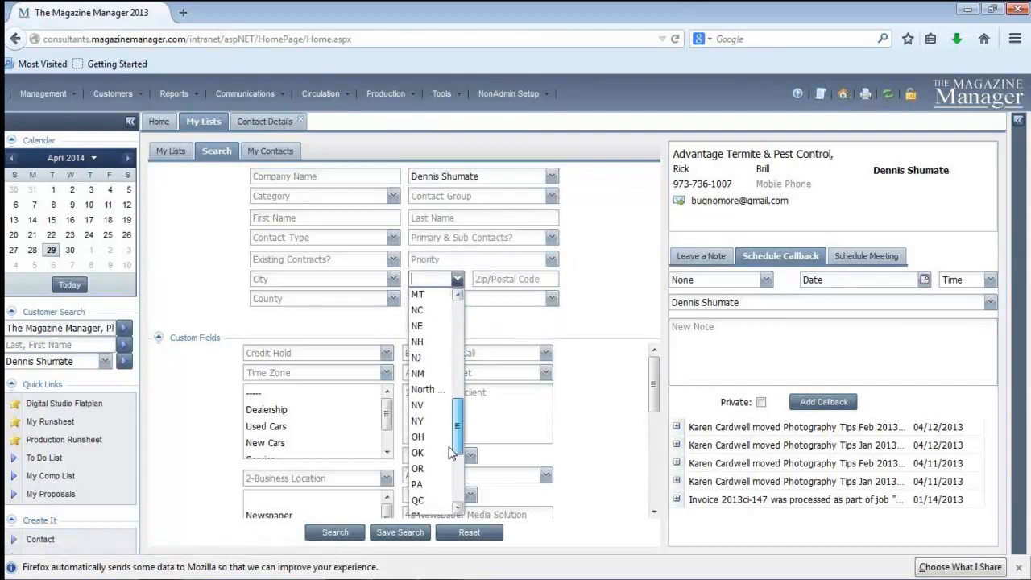
left_click(435, 420)
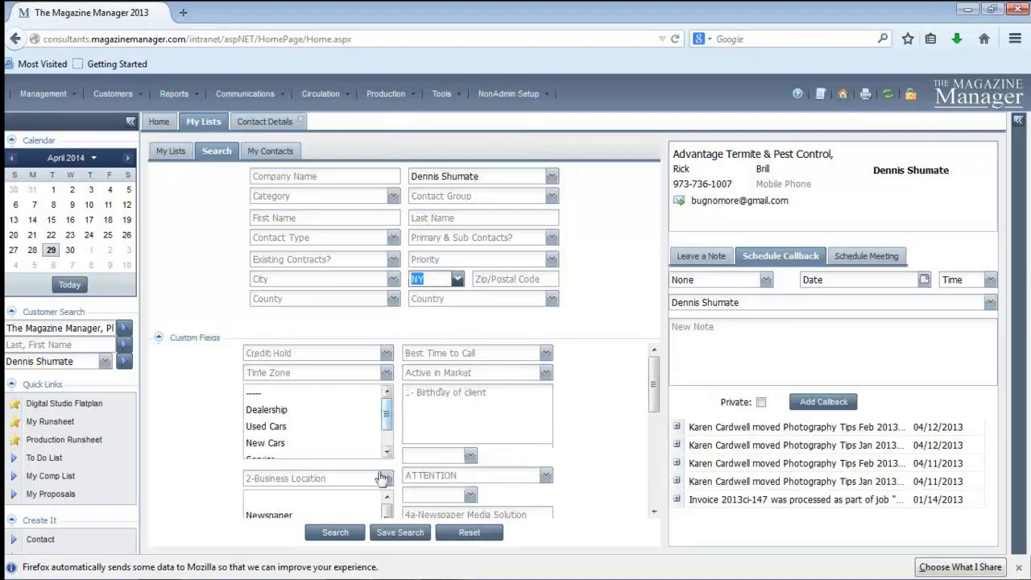
left_click(330, 534)
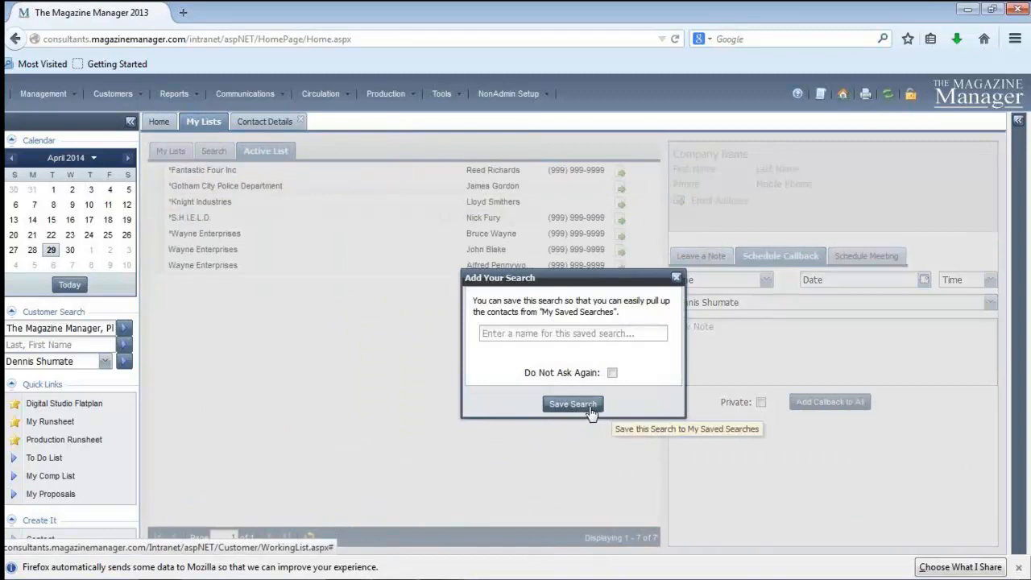
Save the contact search under the name "NY Clients"
left_click(541, 334)
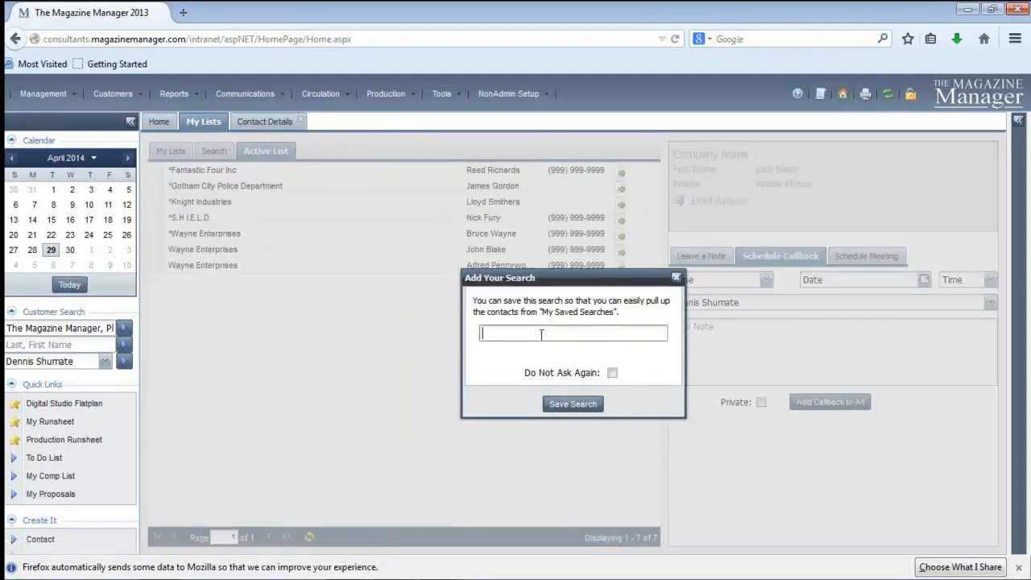
type("NY Clients")
left_click(565, 404)
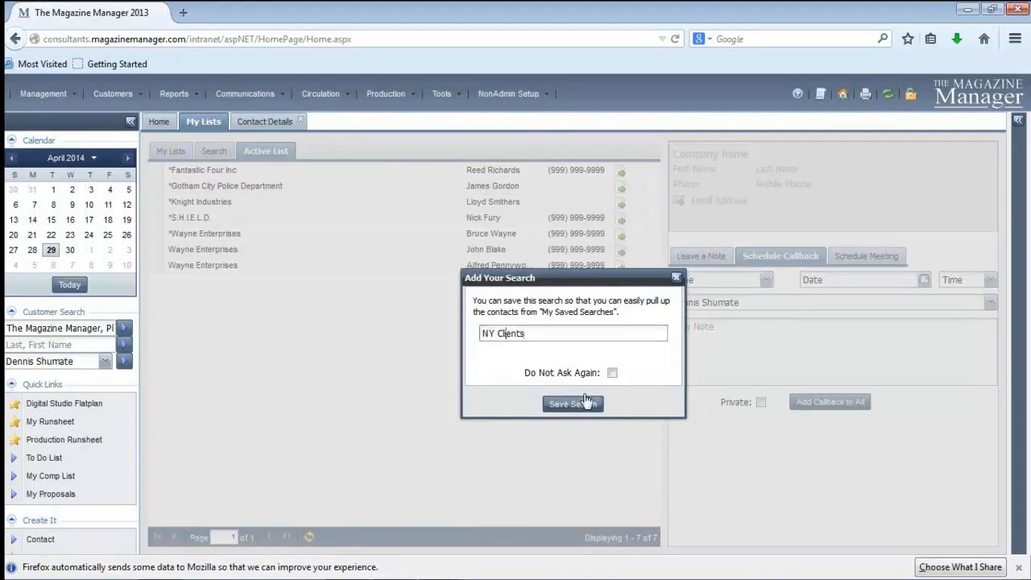
left_click(569, 404)
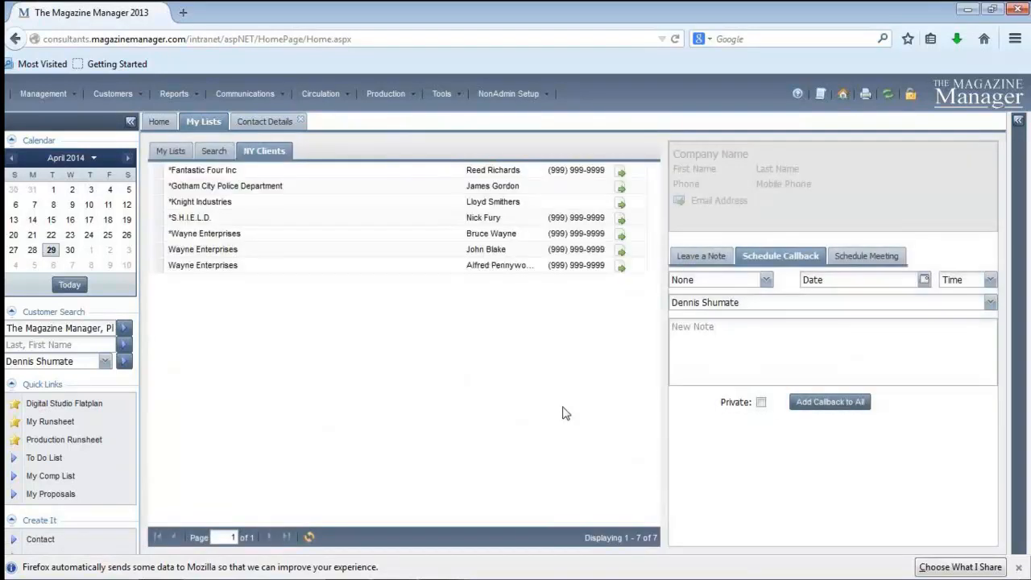
Browse the contact summaries of Fantastic Four Inc, S.H.I.E.L.D. and Wayne Enterprises in the NY Clients list
left_click(195, 172)
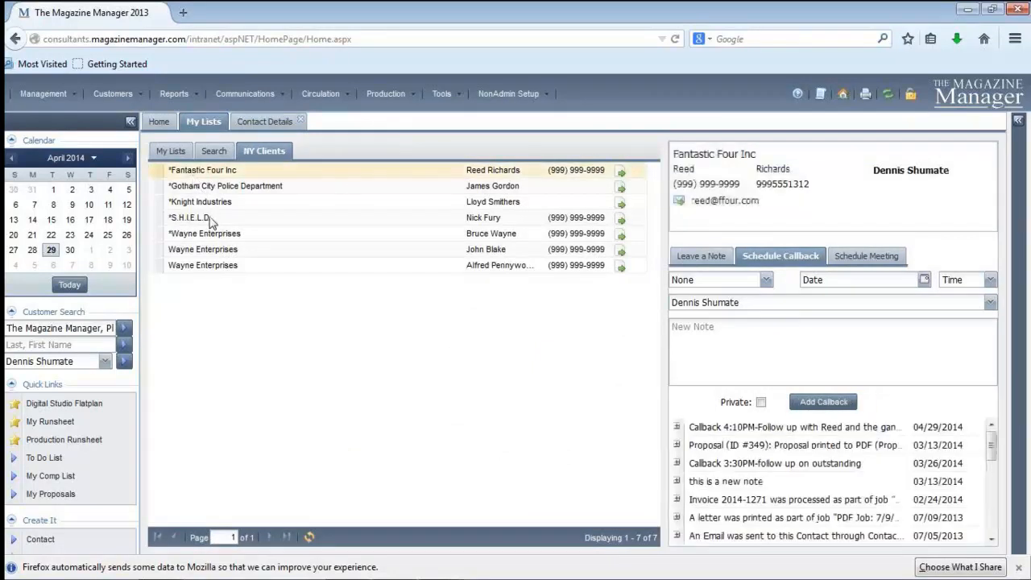
left_click(210, 219)
left_click(222, 238)
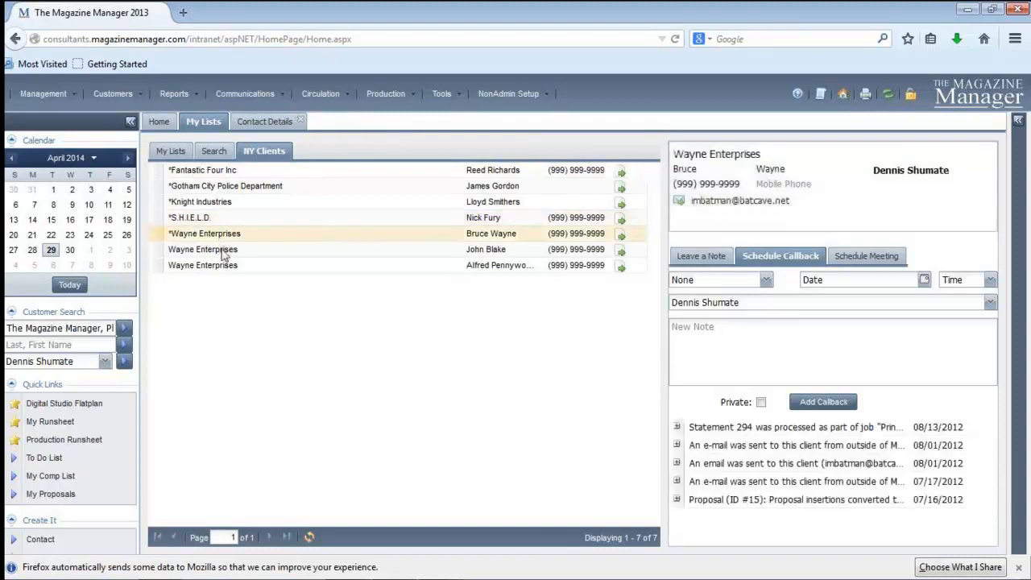
left_click(226, 251)
Expand My Saved Search in the My Lists overview and open the NY Clients search
left_click(175, 152)
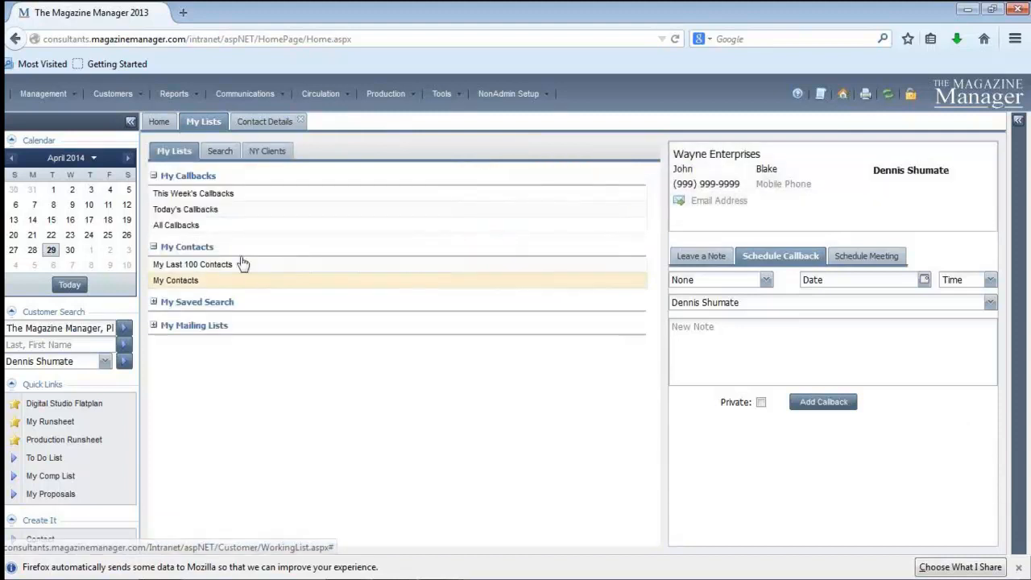
left_click(153, 301)
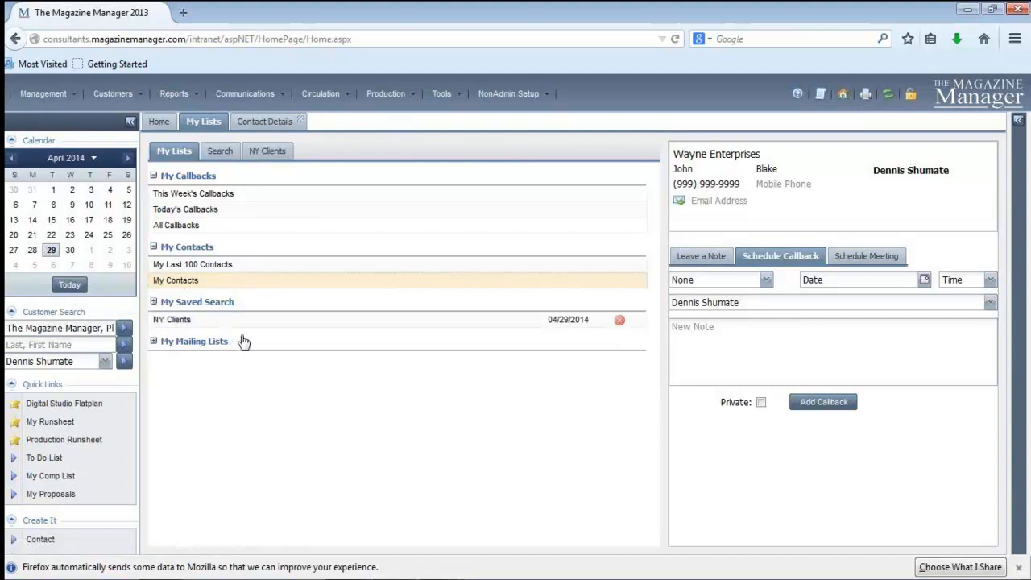
left_click(202, 323)
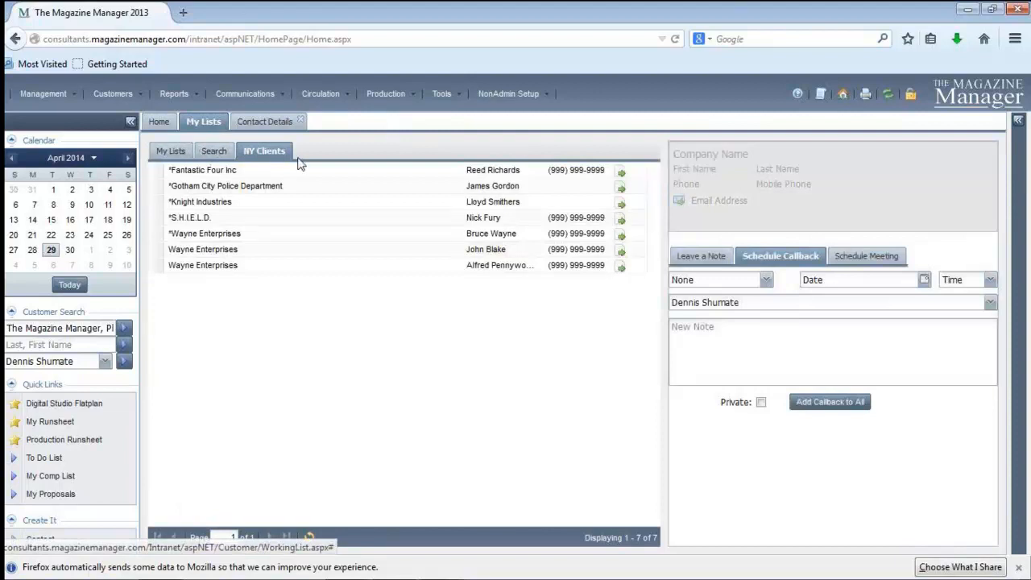
Review the saved searches overview and the contact search criteria, and return to the NY Clients list
left_click(158, 155)
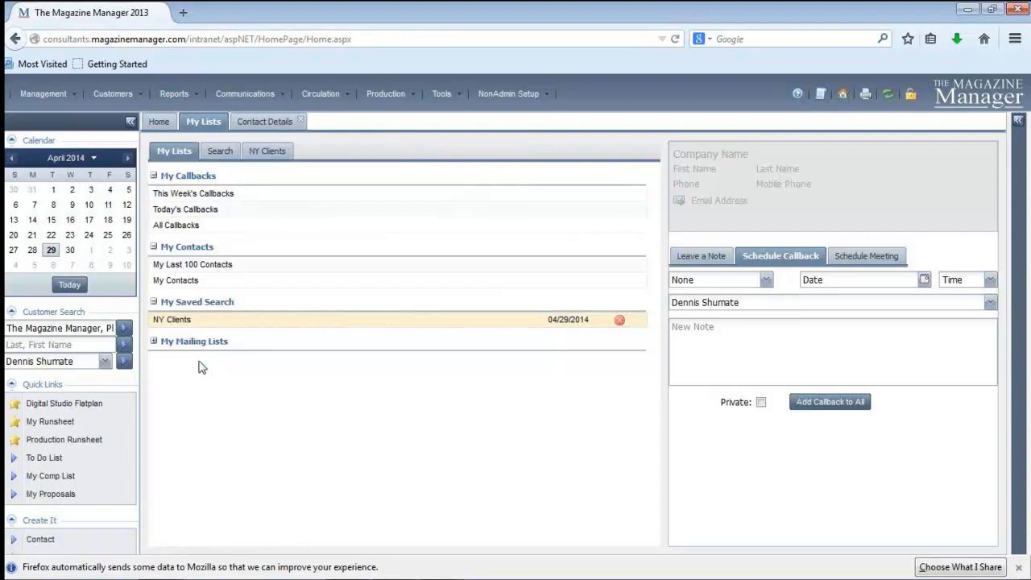
left_click(220, 151)
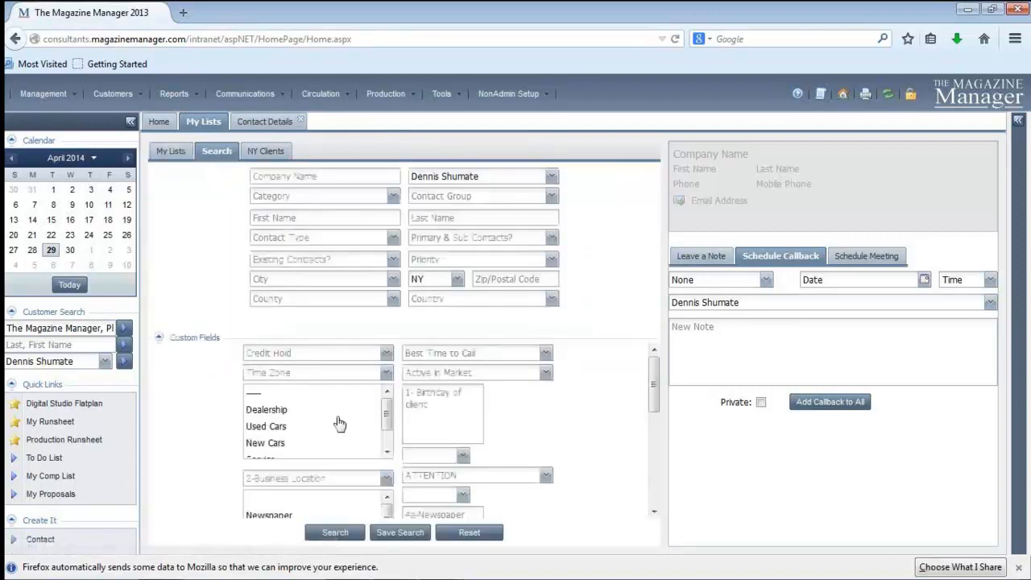
left_click(272, 153)
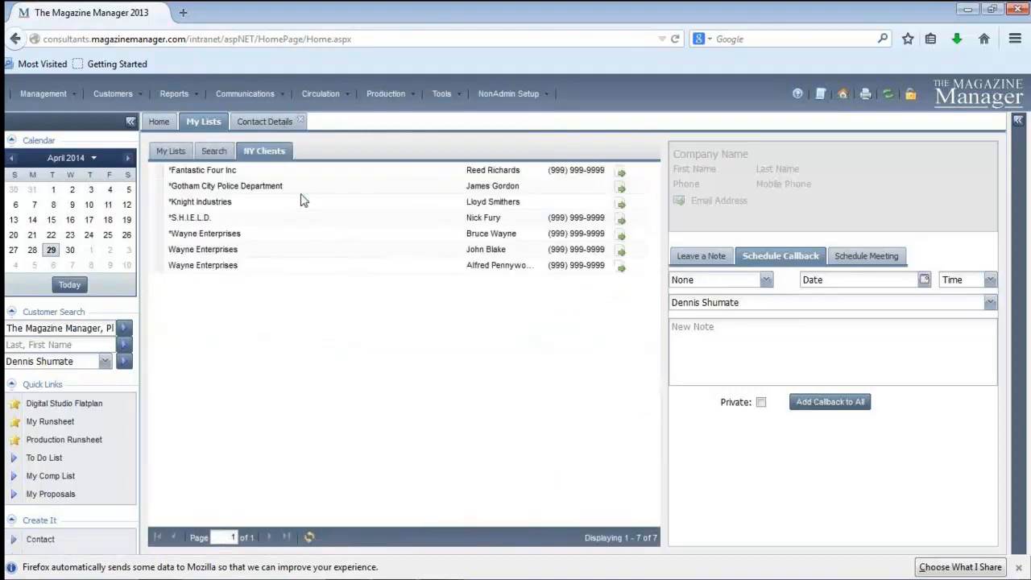
left_click(303, 200)
Return to the list overview and open a new My Lists page from the customer functions
left_click(174, 152)
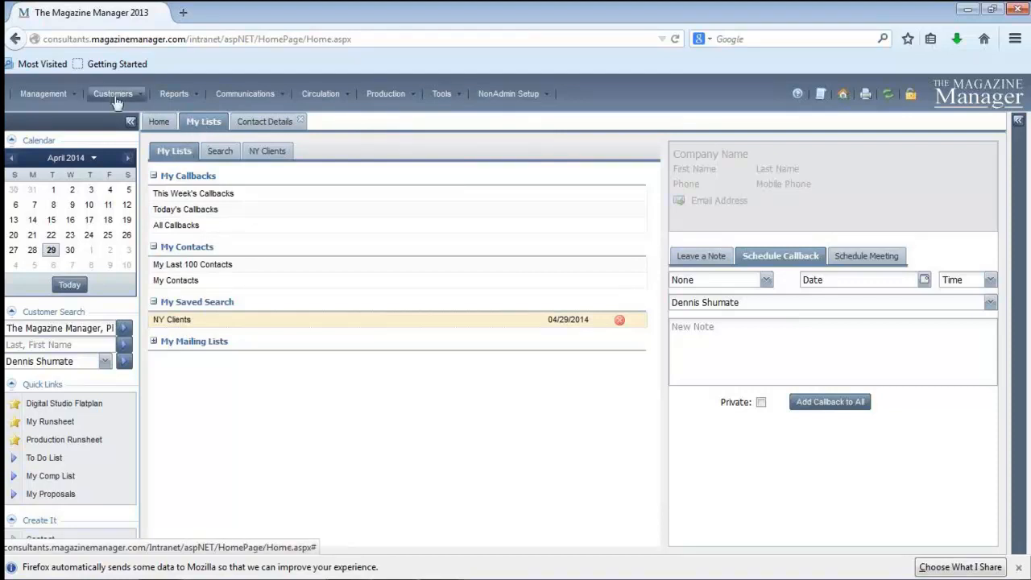
mouse_move(118, 99)
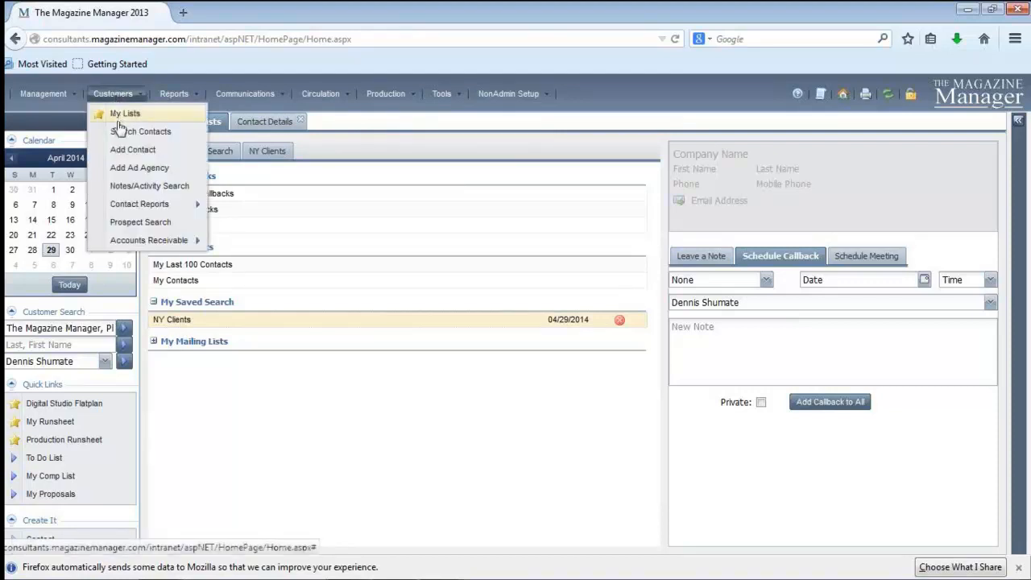
left_click(122, 114)
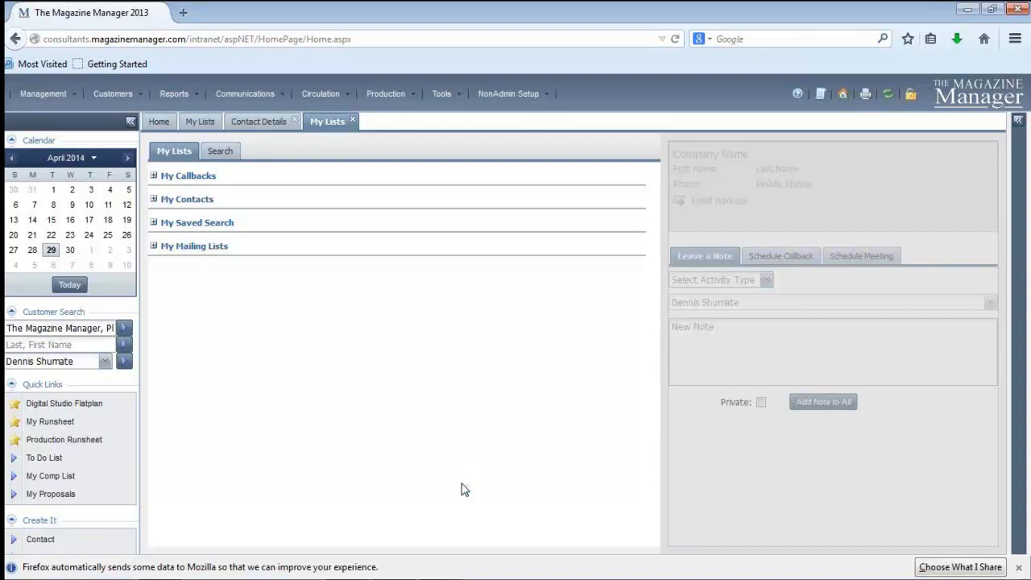
View the New Features page of the Learning Center Videos in Mirabel's Help and switch back to The Magazine Manager
left_click(799, 94)
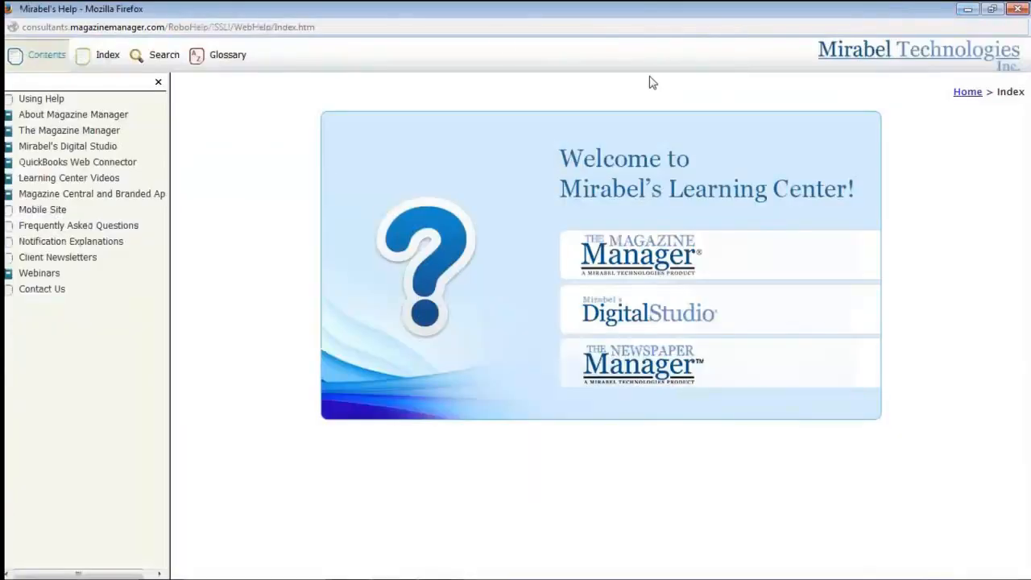
left_click(58, 178)
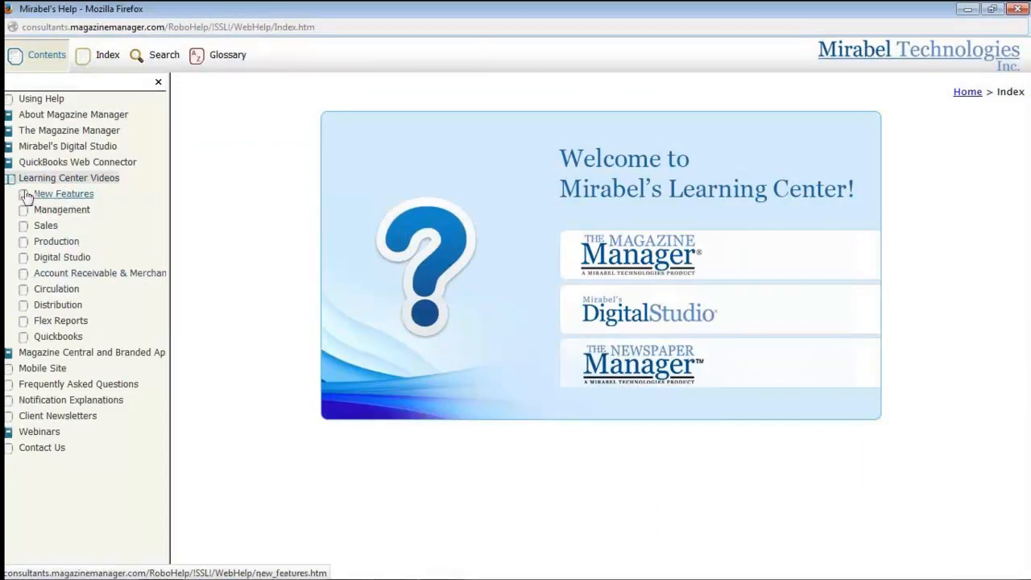
left_click(55, 195)
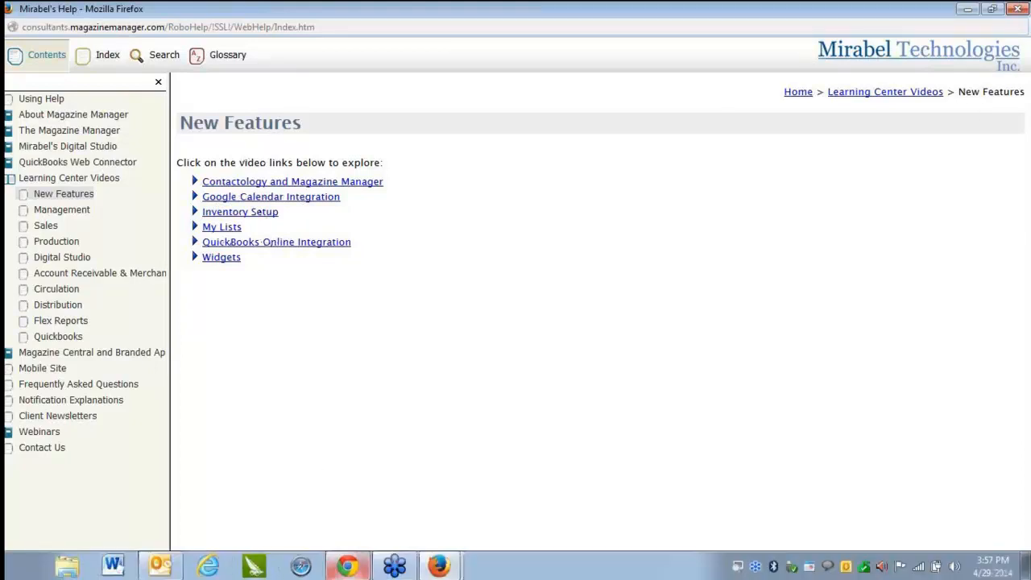
mouse_move(346, 569)
mouse_move(439, 567)
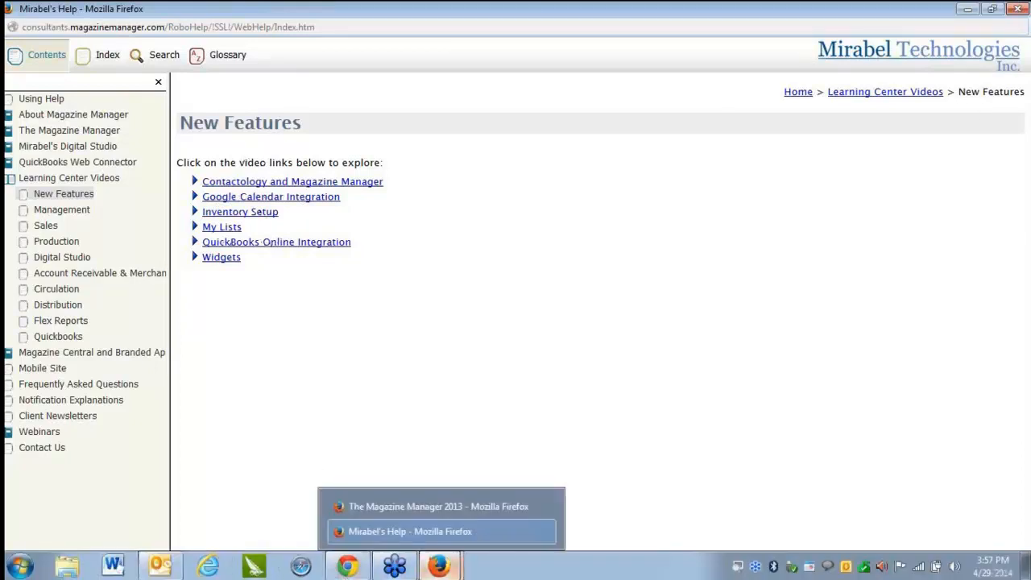
left_click(458, 509)
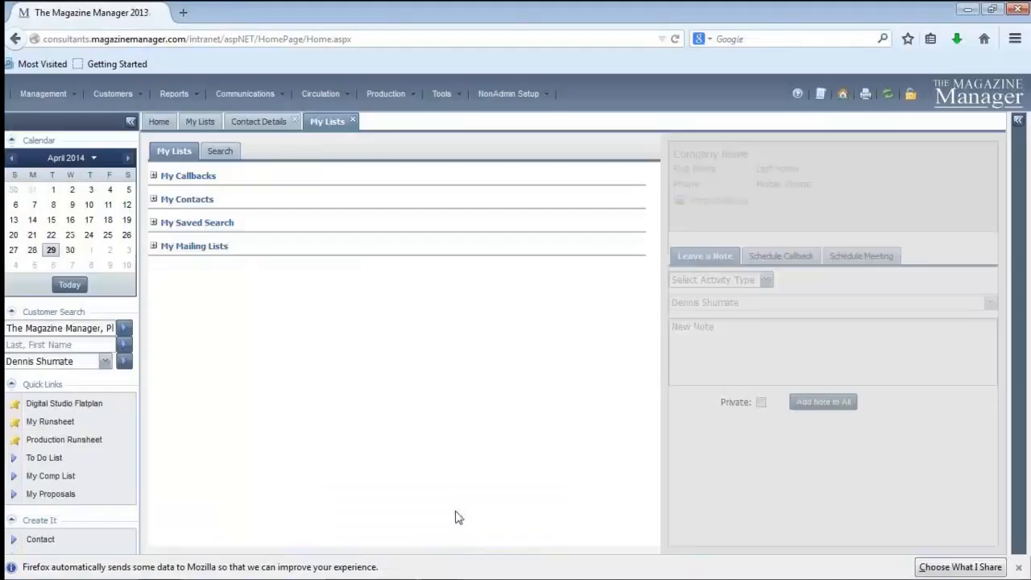